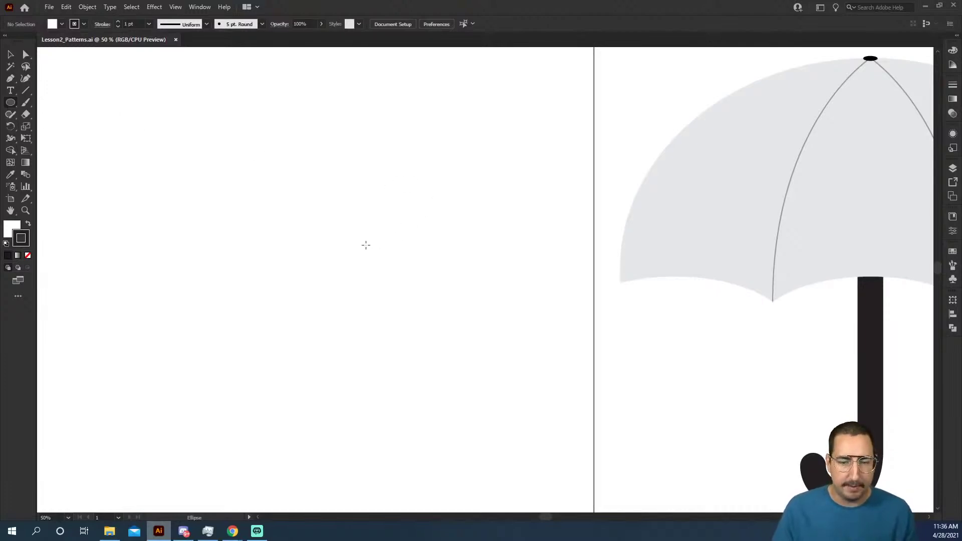
# Draw an ellipse about 5.9 by 6.9 in on the empty canvas beside the umbrella, without stroke and filled with yellow eacd1f
pyautogui.moveTo(364, 255); pyautogui.dragTo(226, 96)
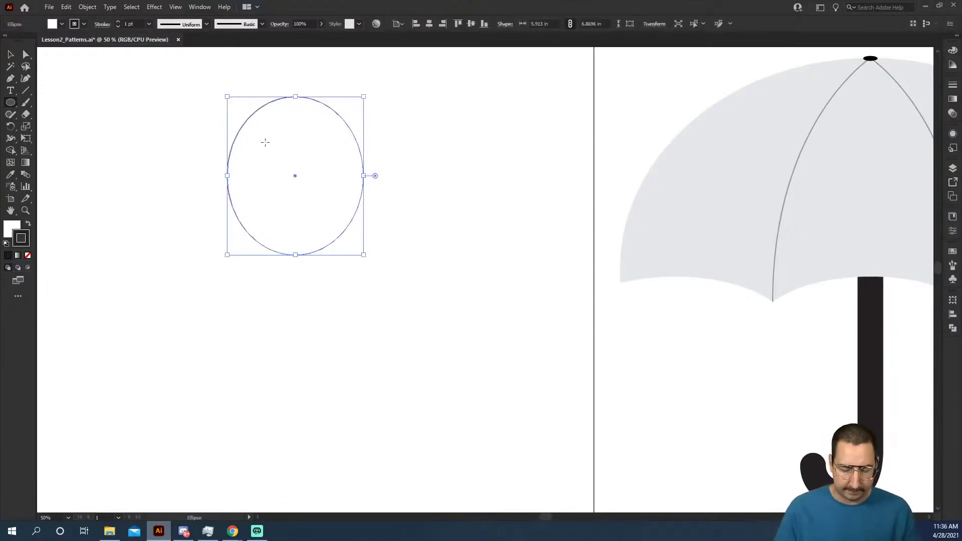
pyautogui.click(28, 256)
pyautogui.doubleClick(11, 229)
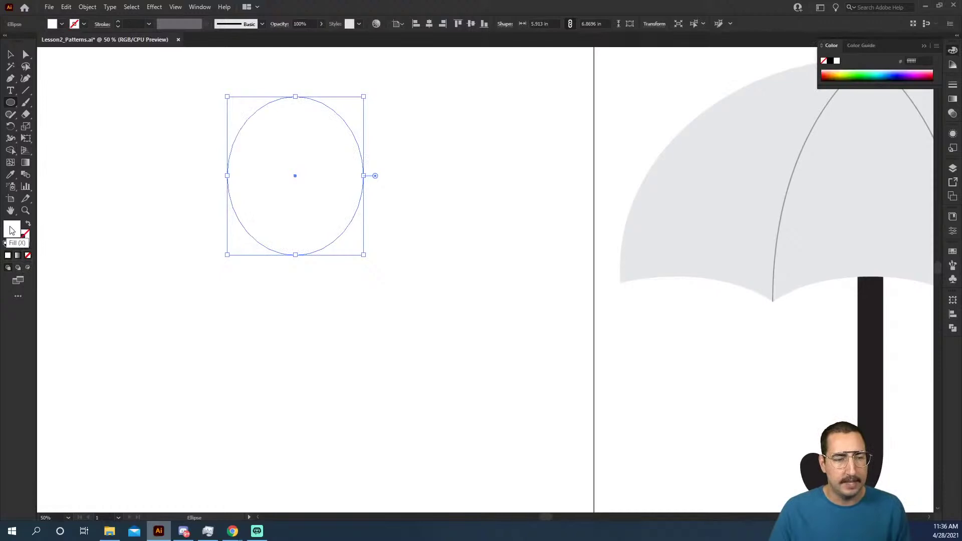
pyautogui.click(517, 201)
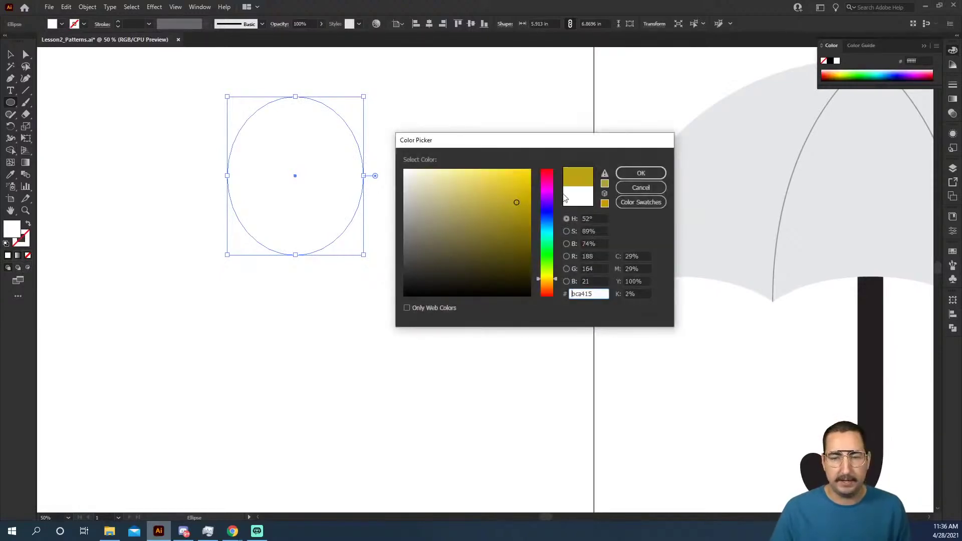
pyautogui.click(514, 180)
pyautogui.click(642, 173)
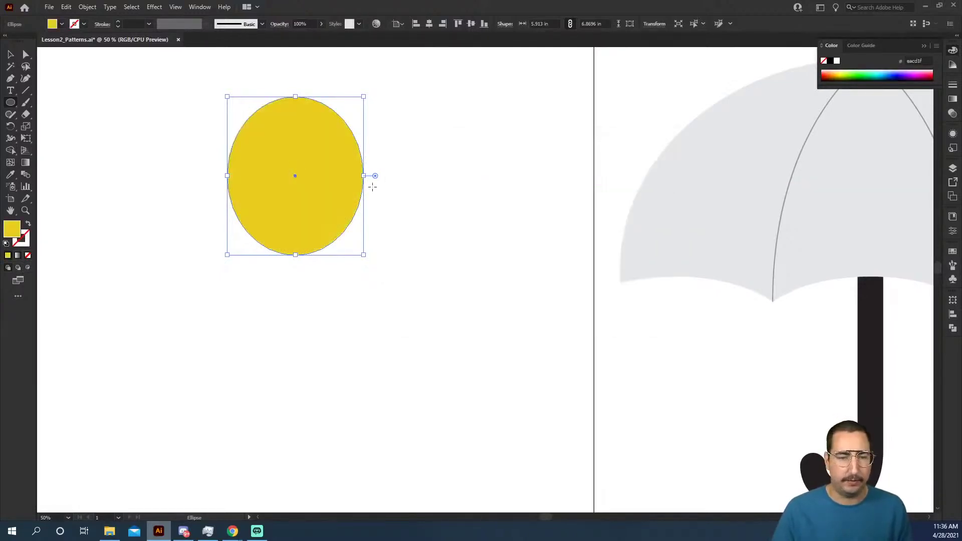
pyautogui.press('v')
pyautogui.click(422, 124)
pyautogui.click(330, 146)
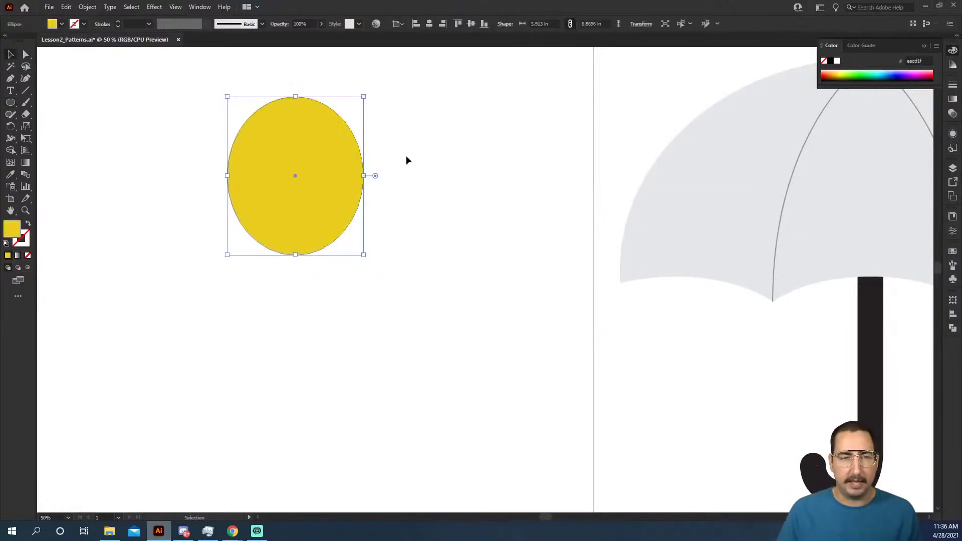
# Draw a smaller ellipse about 4.7 by 5.9 in over the yellow one and give it a white ffffff stroke
pyautogui.click(11, 104)
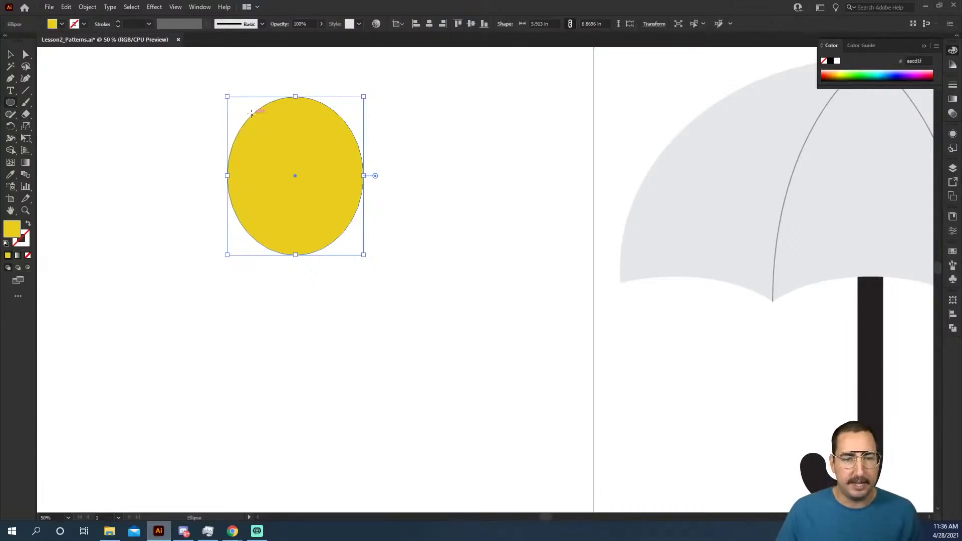
pyautogui.moveTo(253, 115); pyautogui.dragTo(362, 250)
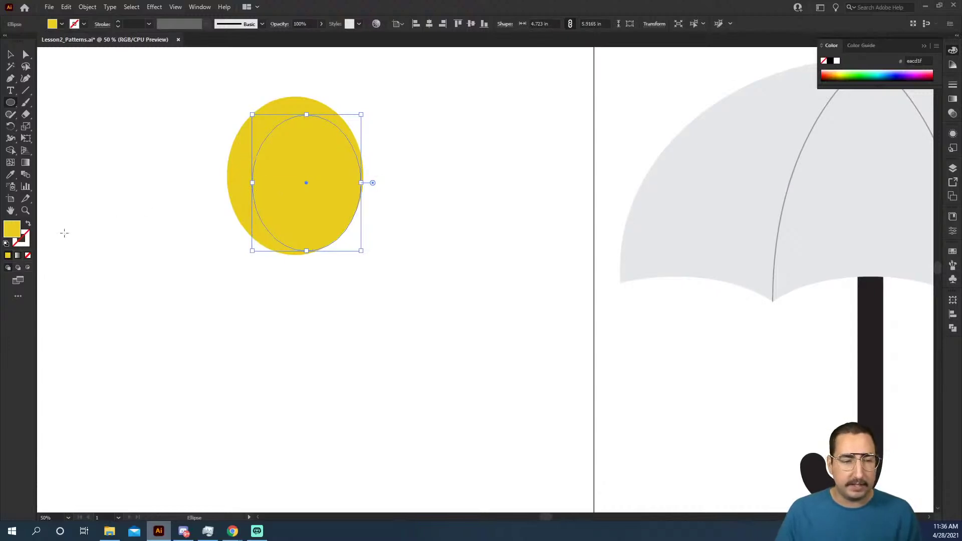
pyautogui.click(27, 242)
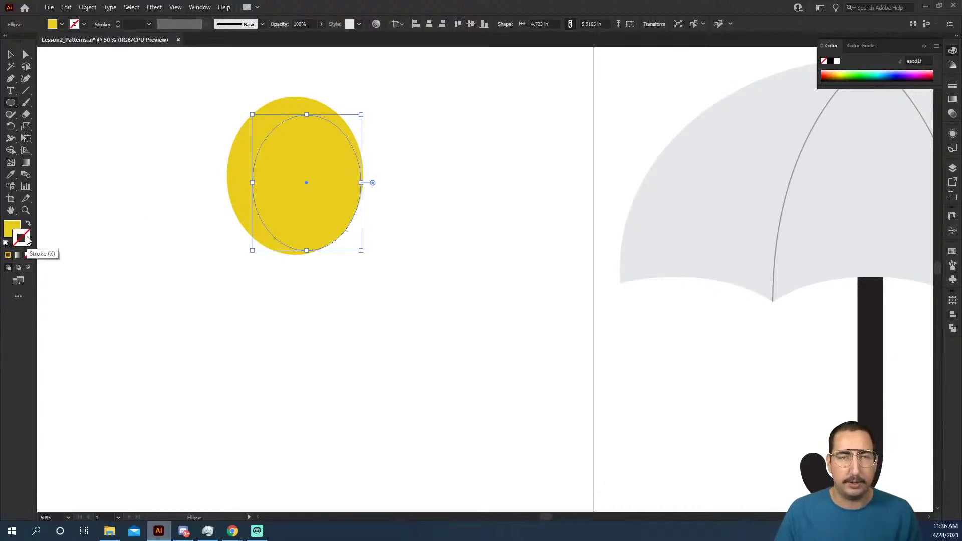
pyautogui.doubleClick(27, 242)
pyautogui.write('ffffff')
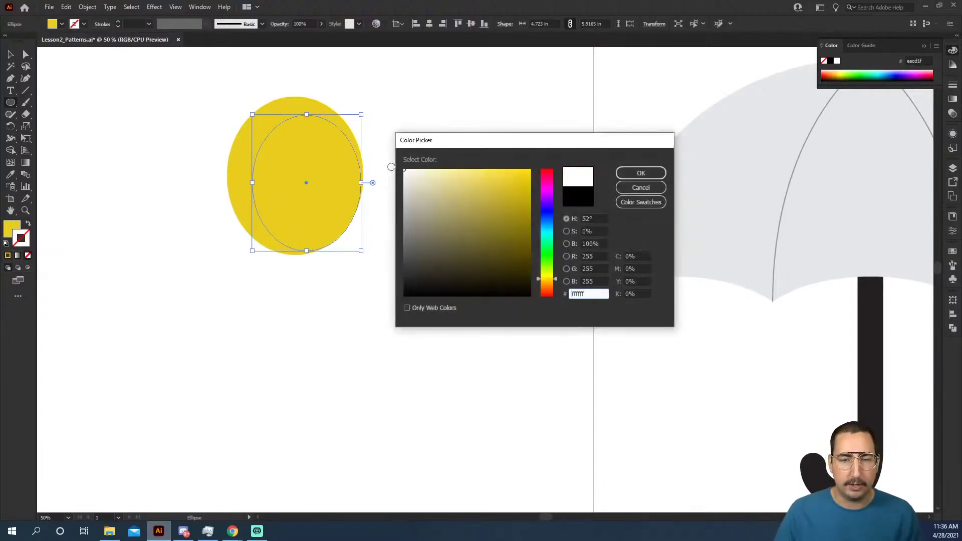
pyautogui.click(641, 172)
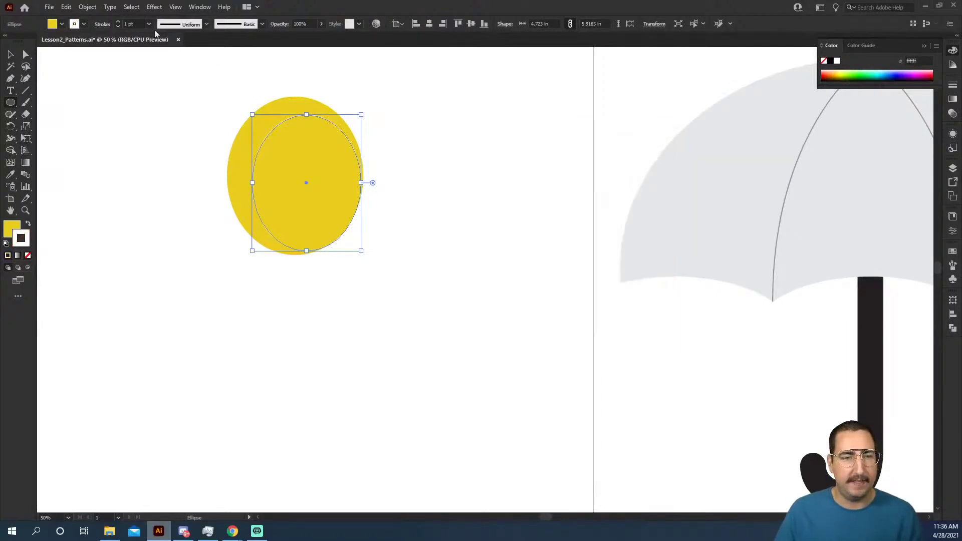
# Set the inner ellipse's stroke weight to 5 pt and move it to sit inside the outer yellow ellipse
pyautogui.click(131, 24)
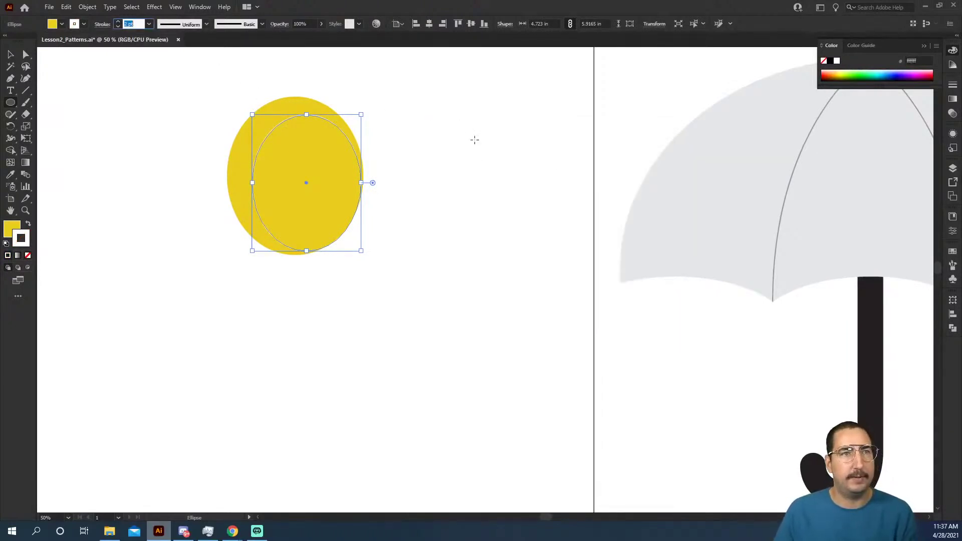
pyautogui.write('5')
pyautogui.press('Return')
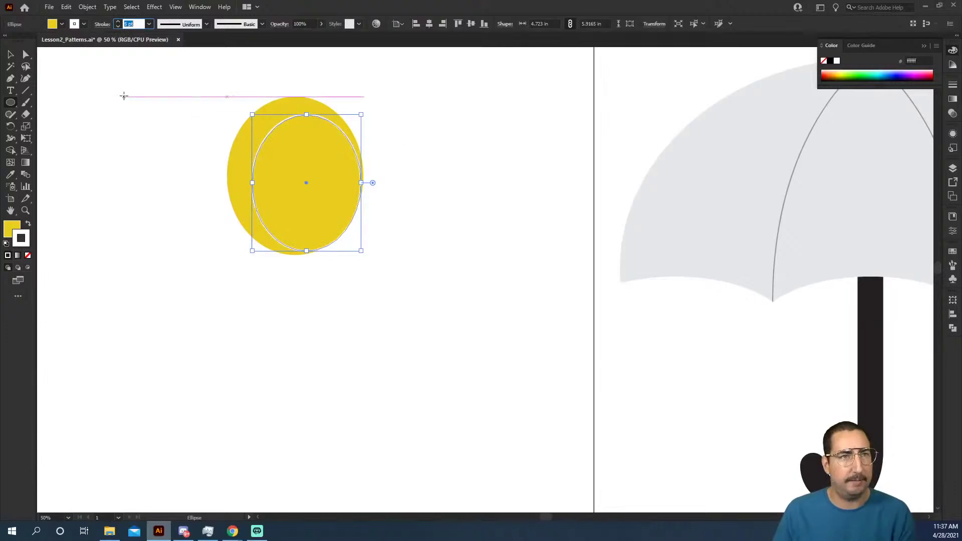
pyautogui.click(10, 54)
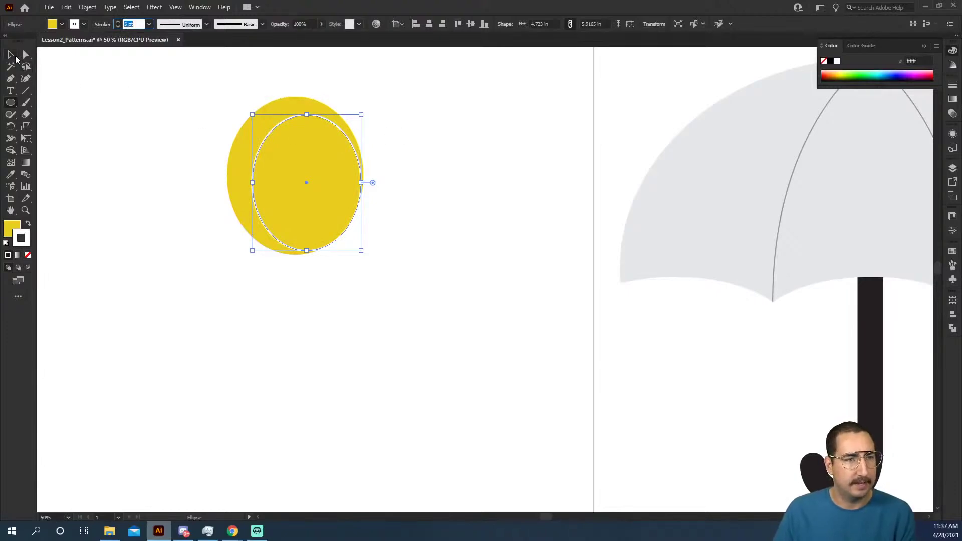
pyautogui.click(164, 121)
pyautogui.moveTo(317, 119); pyautogui.dragTo(306, 106)
pyautogui.click(459, 137)
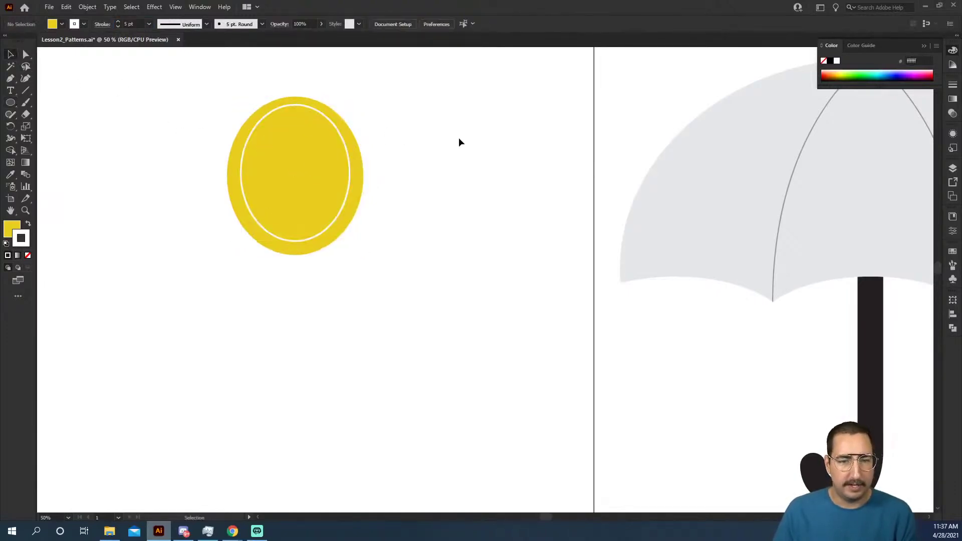
# Select both ellipses and reduce their height together until the outer one is roughly a circle
pyautogui.click(331, 120)
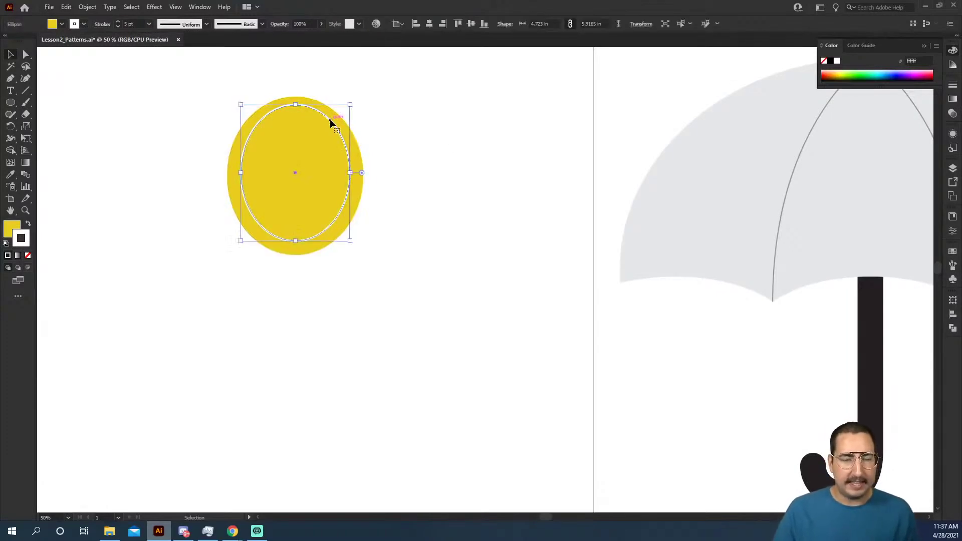
pyautogui.keyDown('shift'); pyautogui.click(302, 100); pyautogui.keyUp('shift')
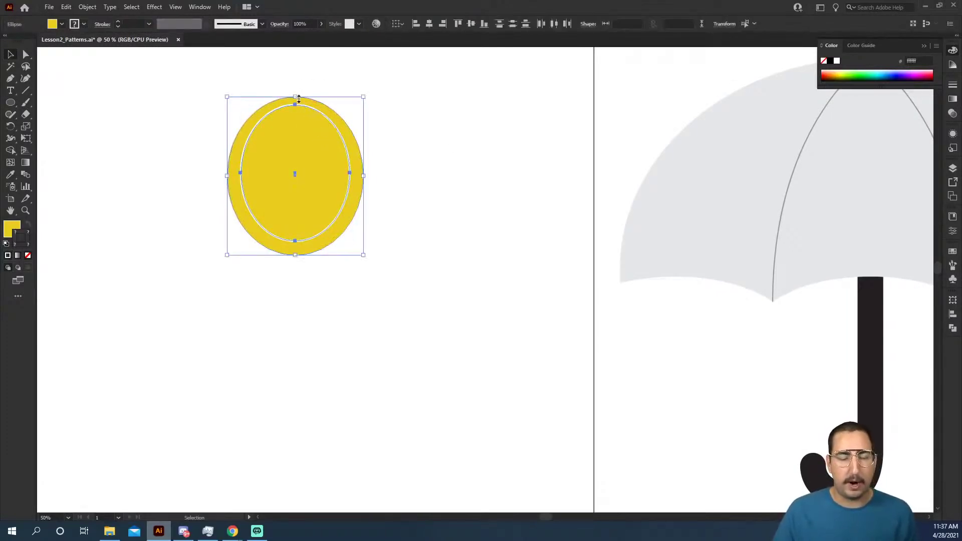
pyautogui.moveTo(296, 99); pyautogui.dragTo(296, 117)
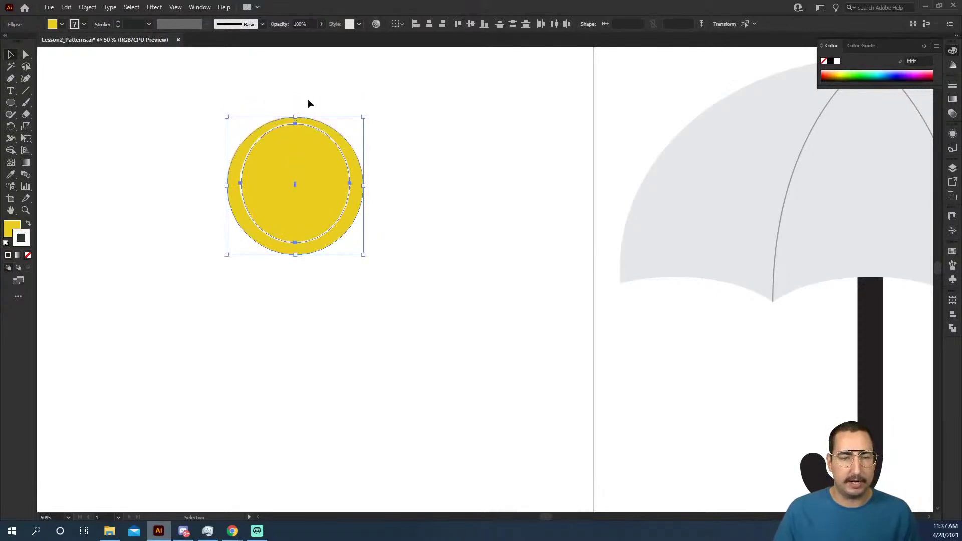
# Fill the inner ellipse with light yellow efd967 and centre it within the outer circle
pyautogui.click(309, 103)
pyautogui.click(312, 127)
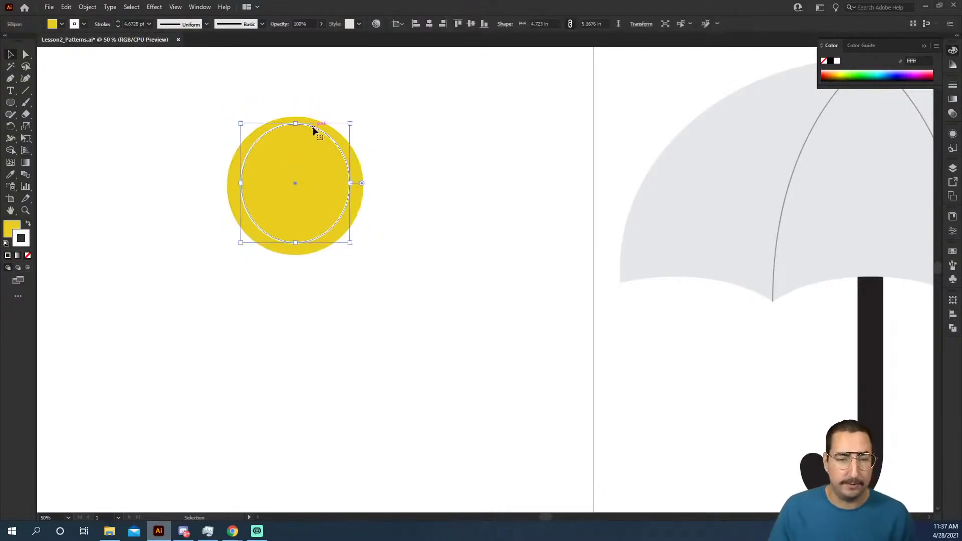
pyautogui.doubleClick(11, 229)
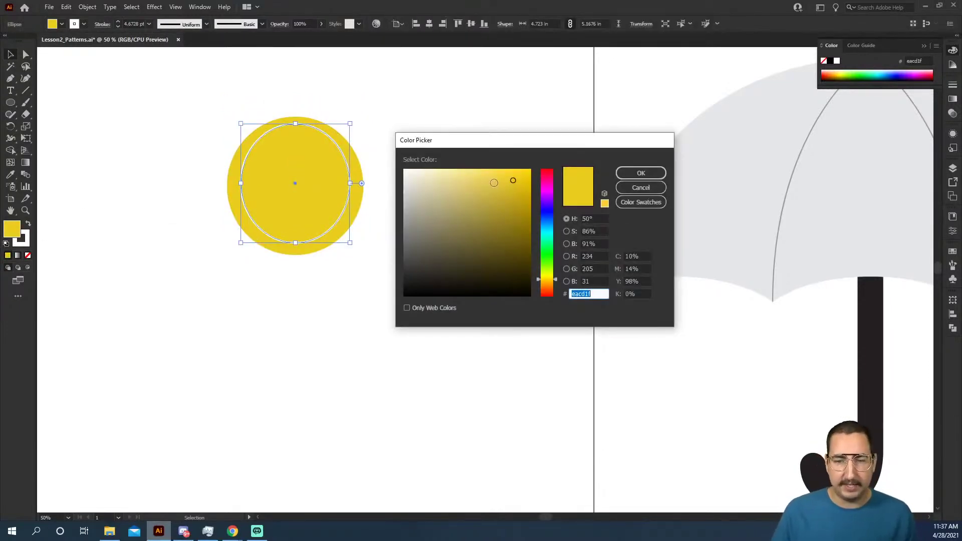
pyautogui.click(477, 176)
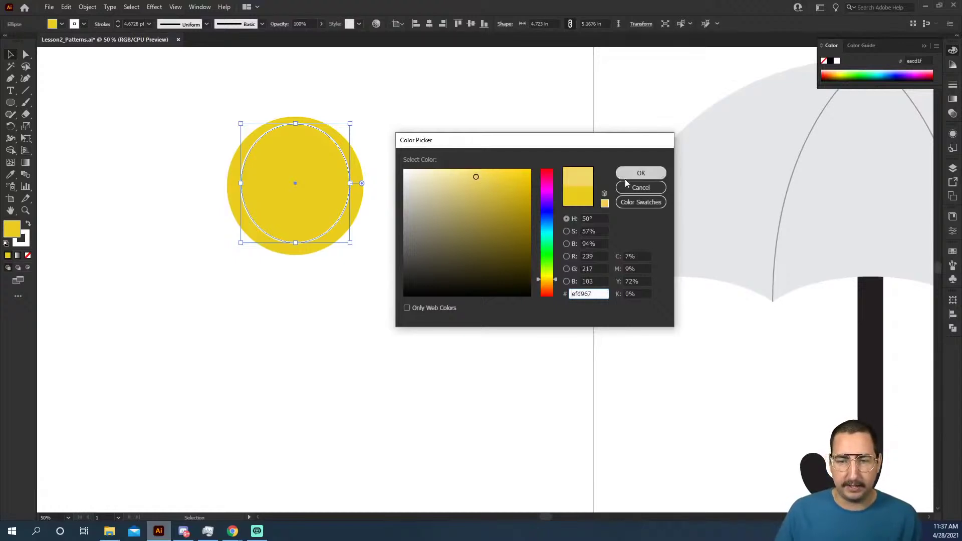
pyautogui.click(641, 173)
pyautogui.click(452, 180)
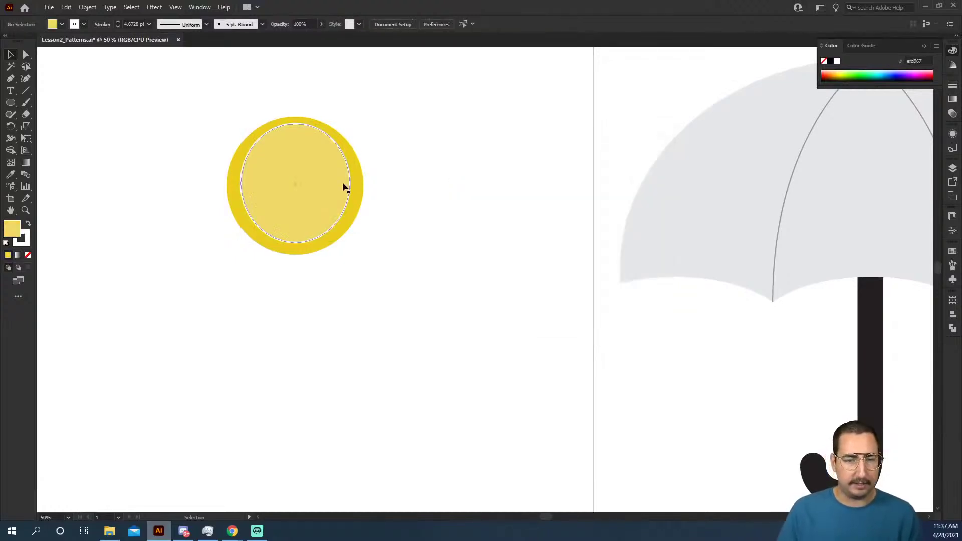
pyautogui.moveTo(344, 187); pyautogui.dragTo(338, 203)
pyautogui.click(405, 210)
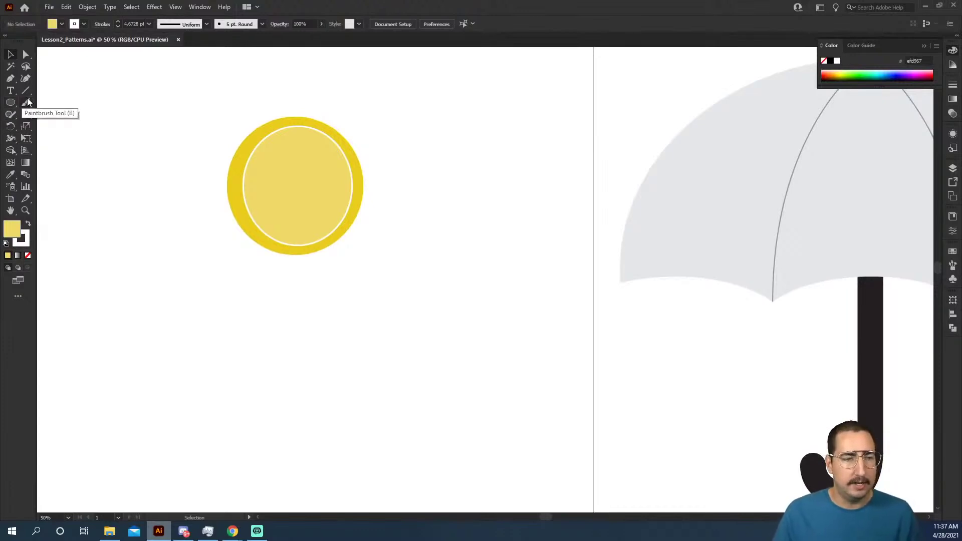
# Create a three-sided polygon with a radius of 0.6944 in beside the circles
pyautogui.click(10, 102)
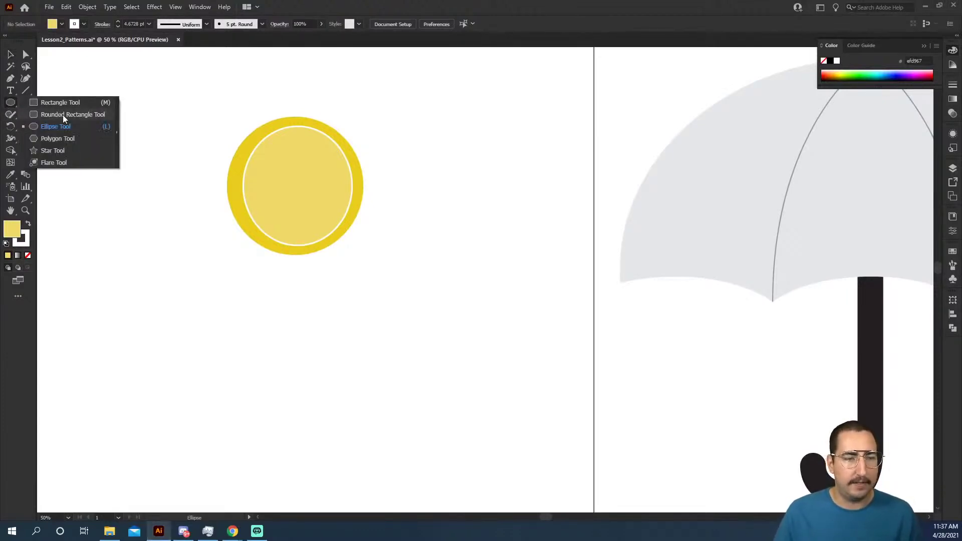
pyautogui.click(62, 143)
pyautogui.click(493, 146)
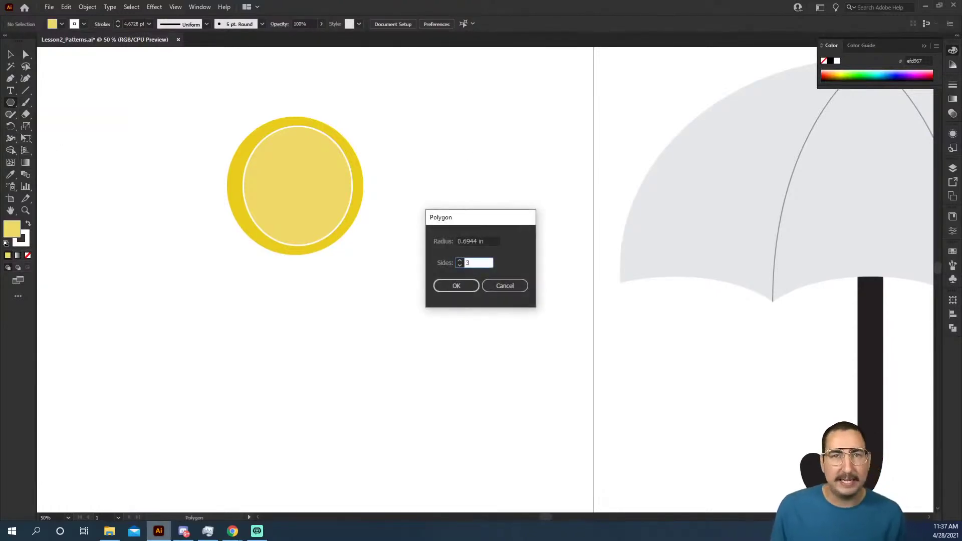
pyautogui.write('3')
pyautogui.press('Return')
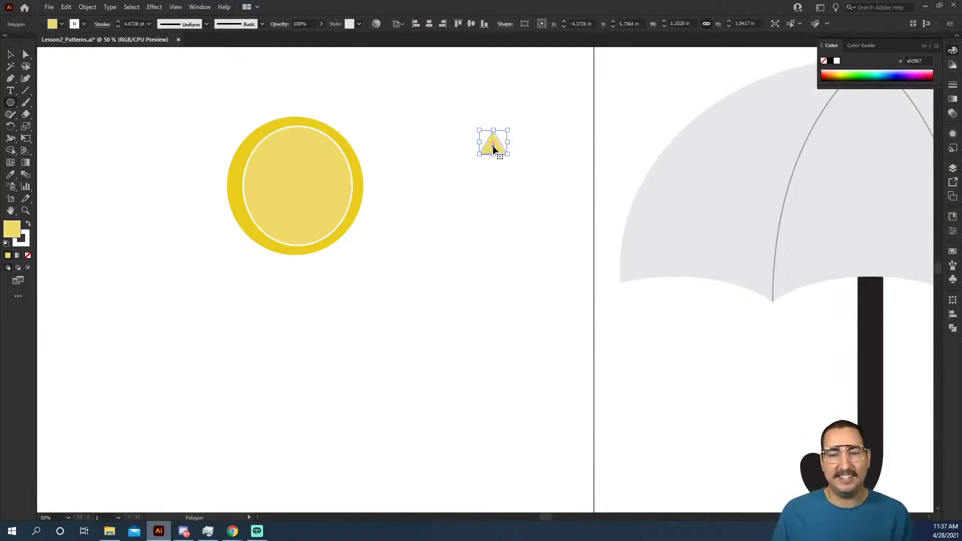
# Stretch the triangle into a tall wedge about 2.4 by 4.2 in and move it closer to the circles
pyautogui.press('s')
pyautogui.moveTo(511, 122); pyautogui.dragTo(529, 64)
pyautogui.press('v')
pyautogui.moveTo(498, 156); pyautogui.dragTo(434, 215)
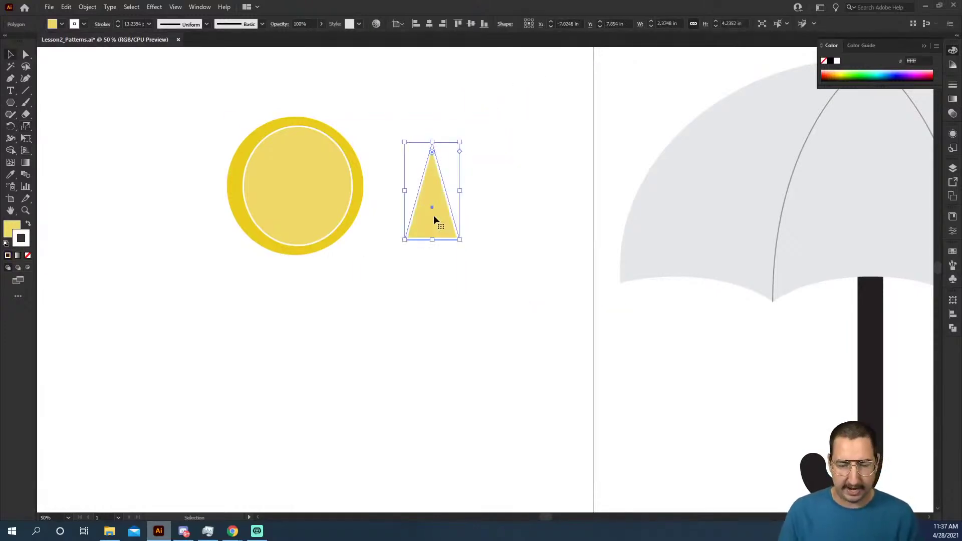
# Remove the triangle's stroke and fill it with dark yellow a0892b
pyautogui.press('/')
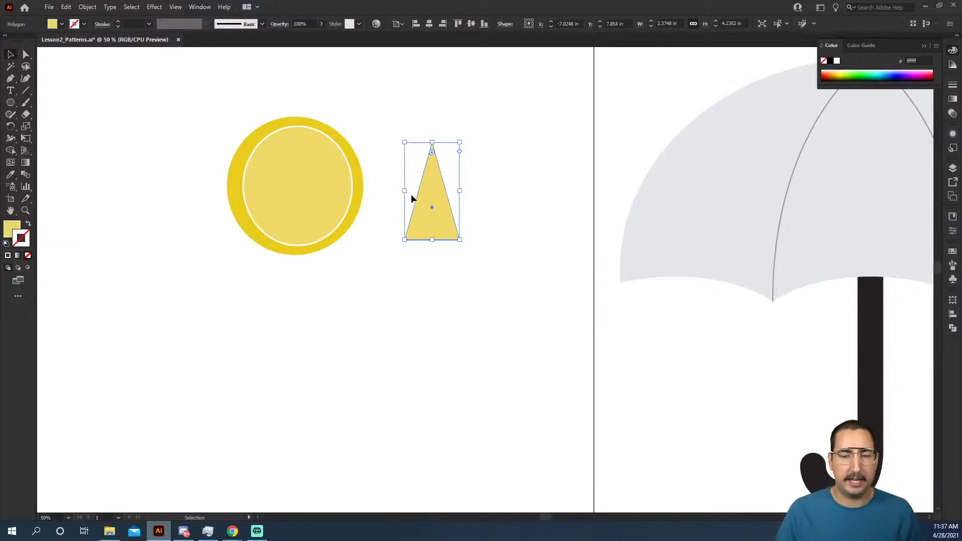
pyautogui.doubleClick(13, 226)
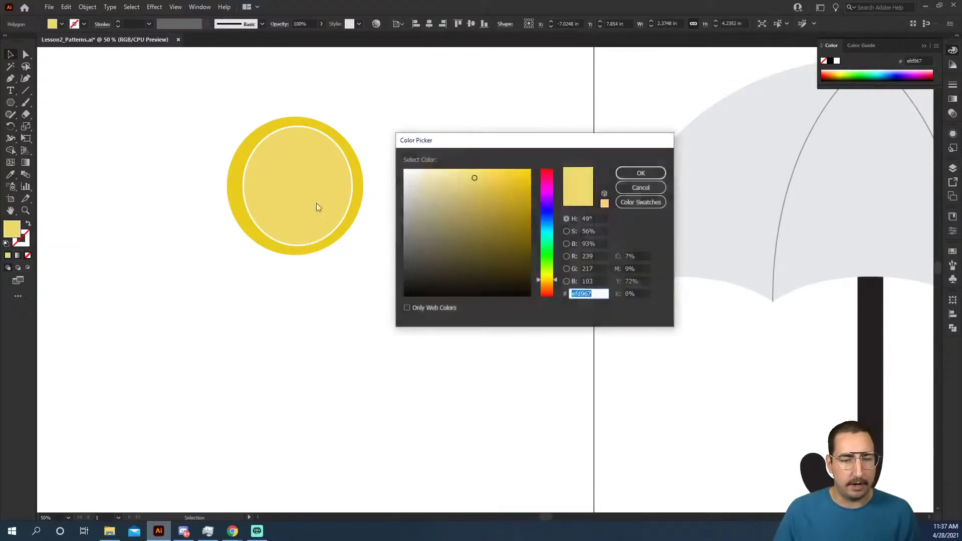
pyautogui.click(497, 216)
pyautogui.click(620, 173)
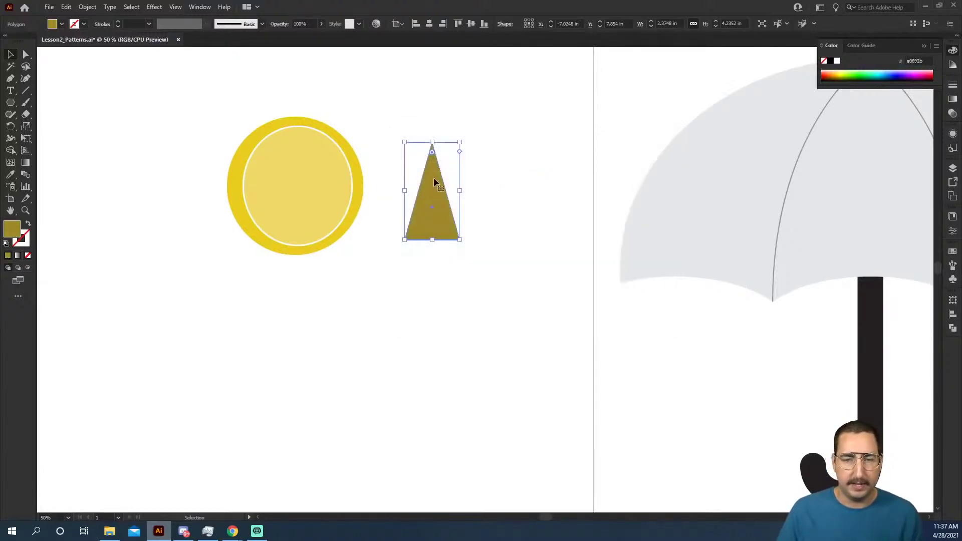
# Round the corners of the dark yellow triangle
pyautogui.press('a')
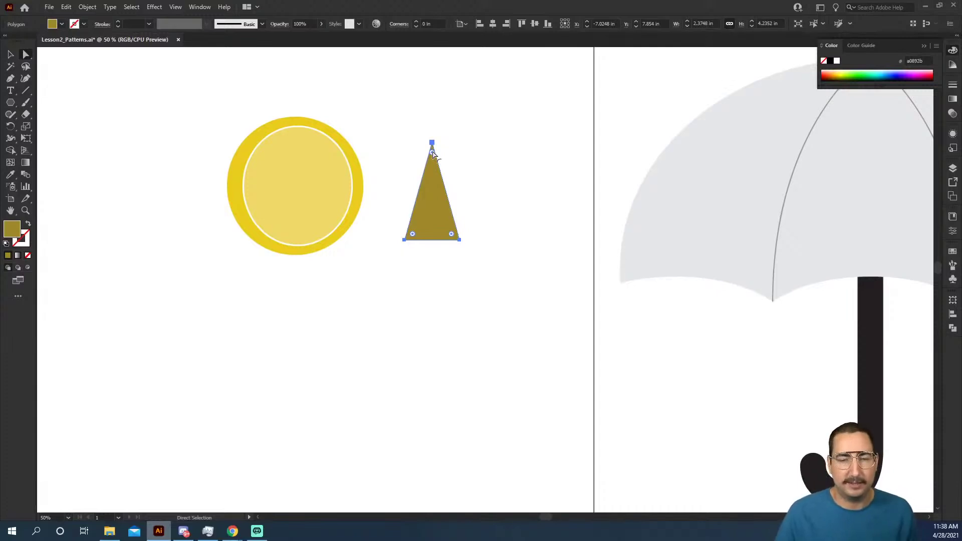
pyautogui.moveTo(433, 154); pyautogui.dragTo(435, 173)
pyautogui.click(488, 193)
# Move the rounded triangle into the inner circle and scale it down to fit as the bottom lemon segment
pyautogui.press('v')
pyautogui.moveTo(428, 209); pyautogui.dragTo(273, 206)
pyautogui.press('s')
pyautogui.press('v')
# Add rotated copies of the lemon segment on the lower-left and left of the inner circle, pointing towards its centre
pyautogui.press('r')
pyautogui.moveTo(372, 141); pyautogui.dragTo(264, 176)
pyautogui.press('v')
pyautogui.press('r')
pyautogui.moveTo(304, 107); pyautogui.dragTo(405, 116)
pyautogui.press('v')
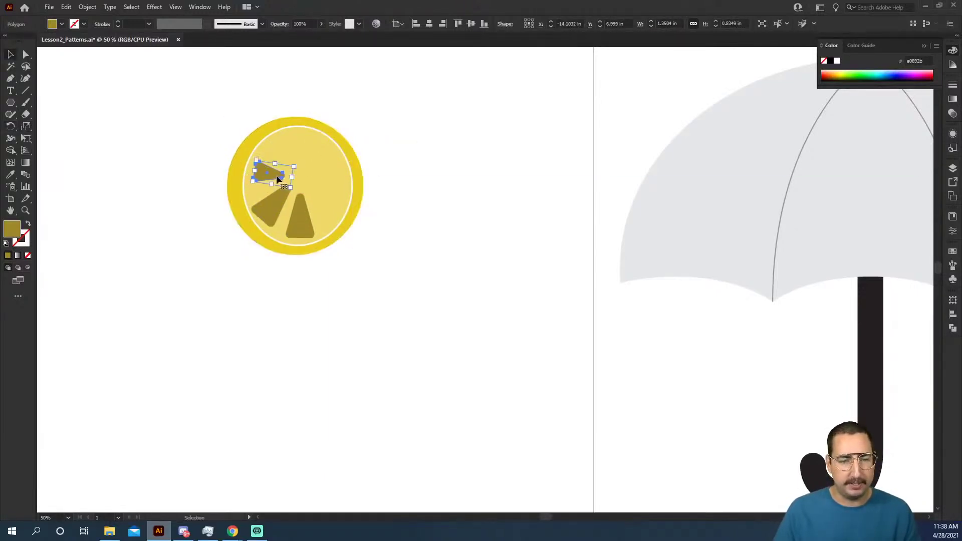
# Place further copies of the segment at the upper left and upper right of the inner circle, rotated towards its centre
pyautogui.moveTo(279, 179); pyautogui.dragTo(296, 154)
pyautogui.press('r')
pyautogui.moveTo(373, 151); pyautogui.dragTo(313, 156)
pyautogui.press('v')
pyautogui.press('r')
pyautogui.moveTo(333, 133); pyautogui.dragTo(395, 145)
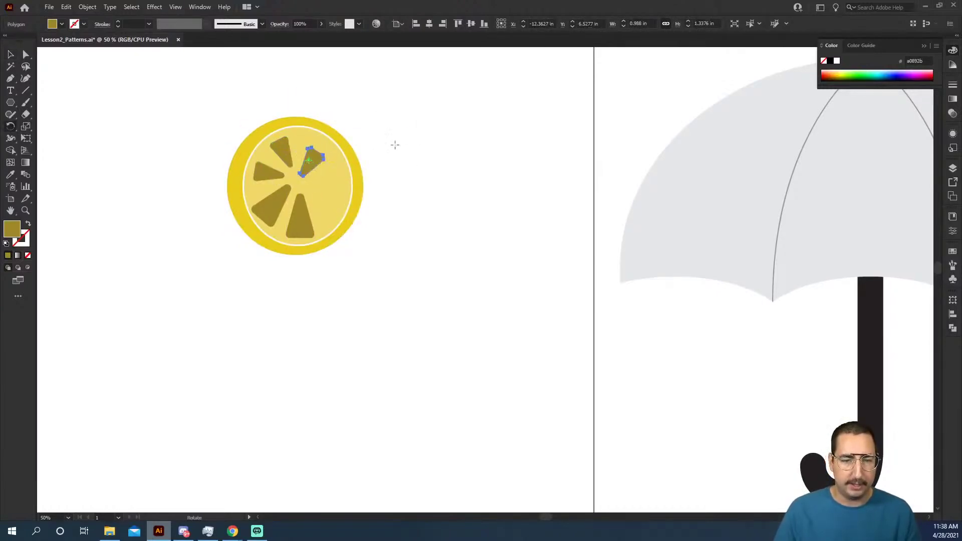
pyautogui.press('v')
# Complete the ring with segment copies on the right and lower right of the inner circle, rotated towards its centre
pyautogui.moveTo(313, 161); pyautogui.dragTo(327, 184)
pyautogui.moveTo(354, 140); pyautogui.dragTo(331, 210)
pyautogui.press('r')
pyautogui.moveTo(362, 159); pyautogui.dragTo(381, 184)
pyautogui.press('v')
pyautogui.moveTo(326, 210); pyautogui.dragTo(323, 209)
pyautogui.click(423, 207)
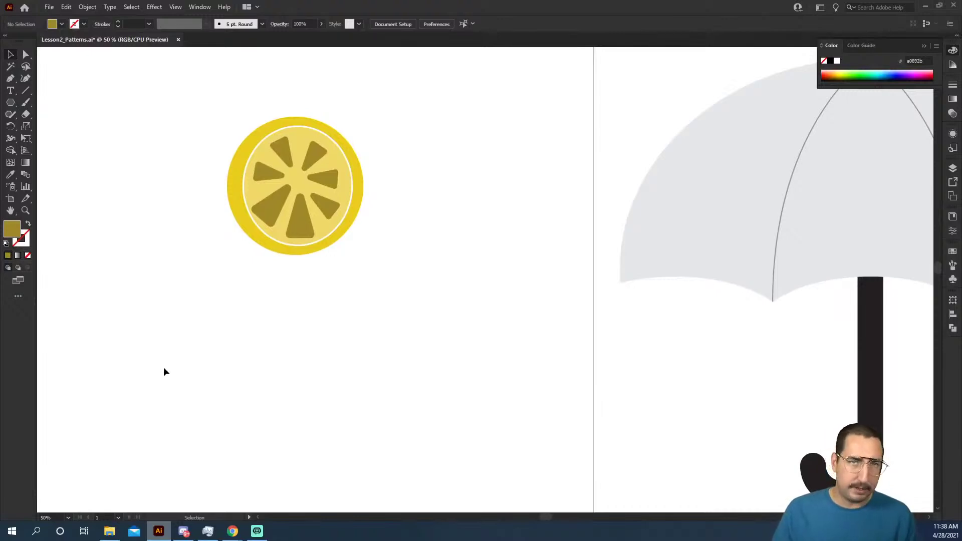
# Draw a dark yellow ellipse about 7.8 by 7.3 in below the lemon slice and ready its anchor points for direct editing
pyautogui.press('l')
pyautogui.moveTo(191, 295); pyautogui.dragTo(370, 463)
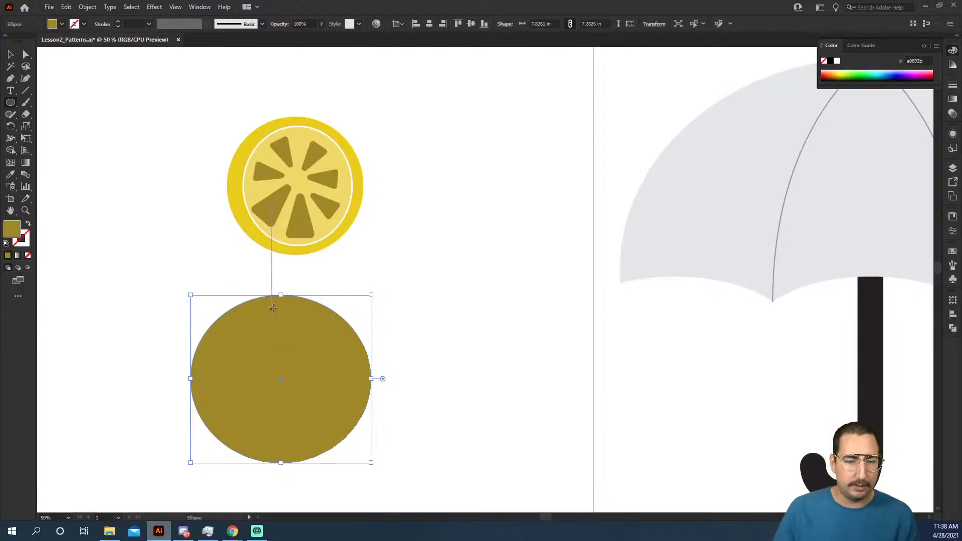
pyautogui.press('a')
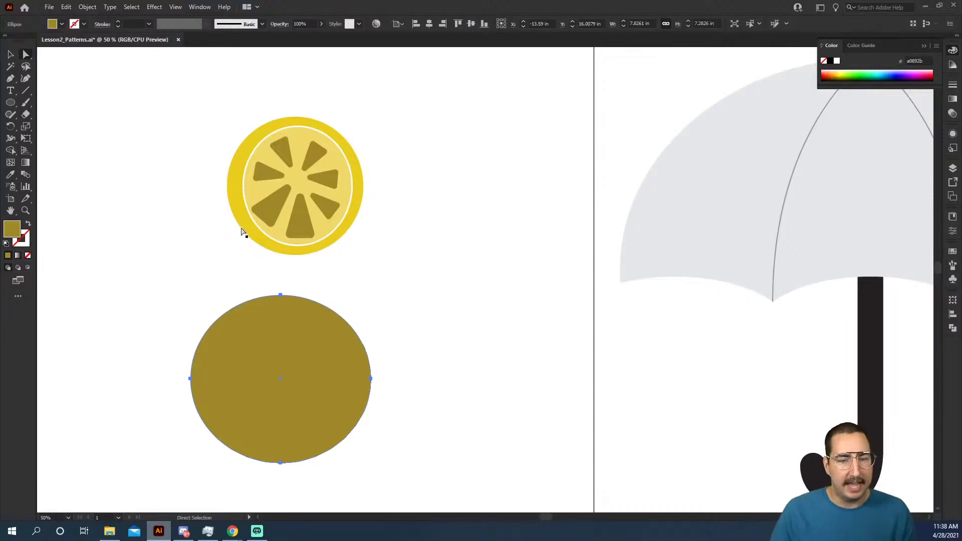
# Cut the dark yellow ellipse to its lower half by deleting the top anchor point and closing the path with a straight edge
pyautogui.click(281, 298)
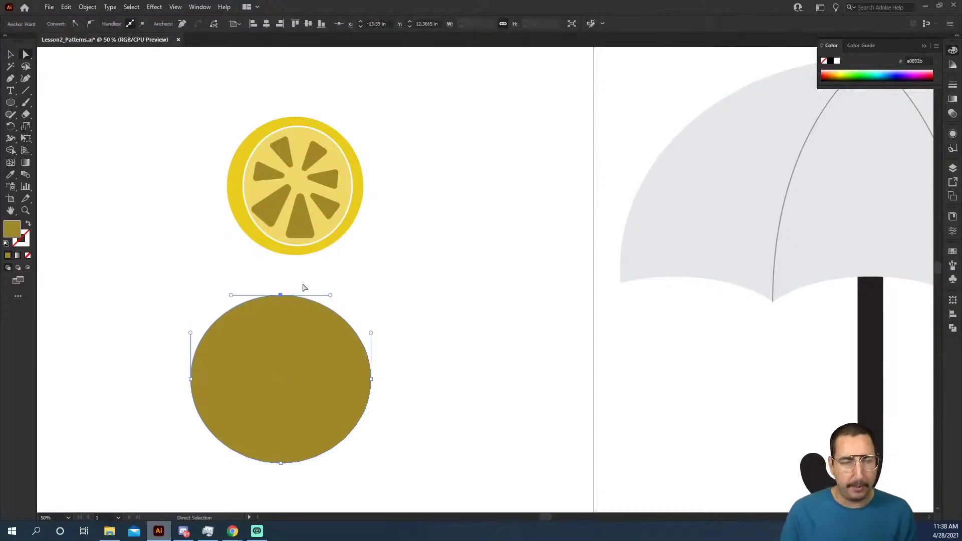
pyautogui.press('Delete')
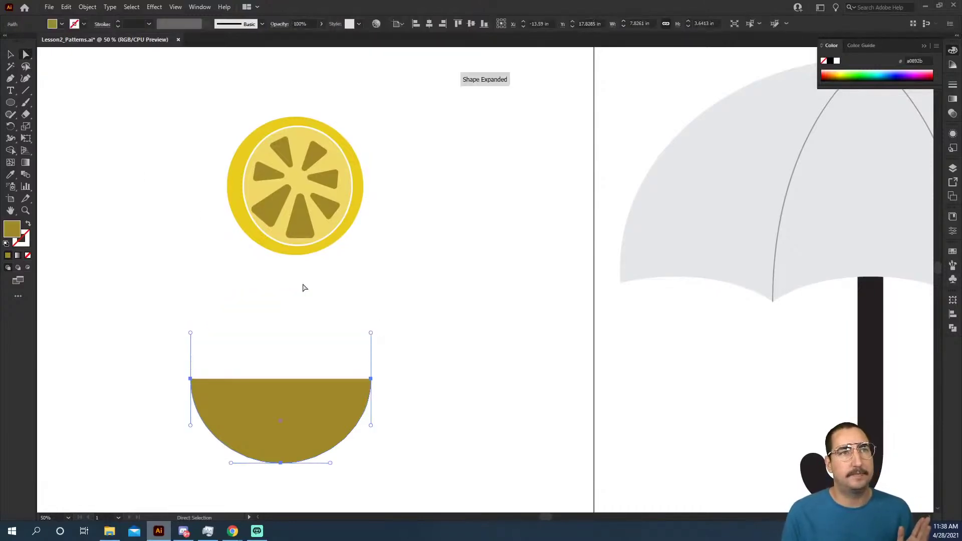
pyautogui.press('p')
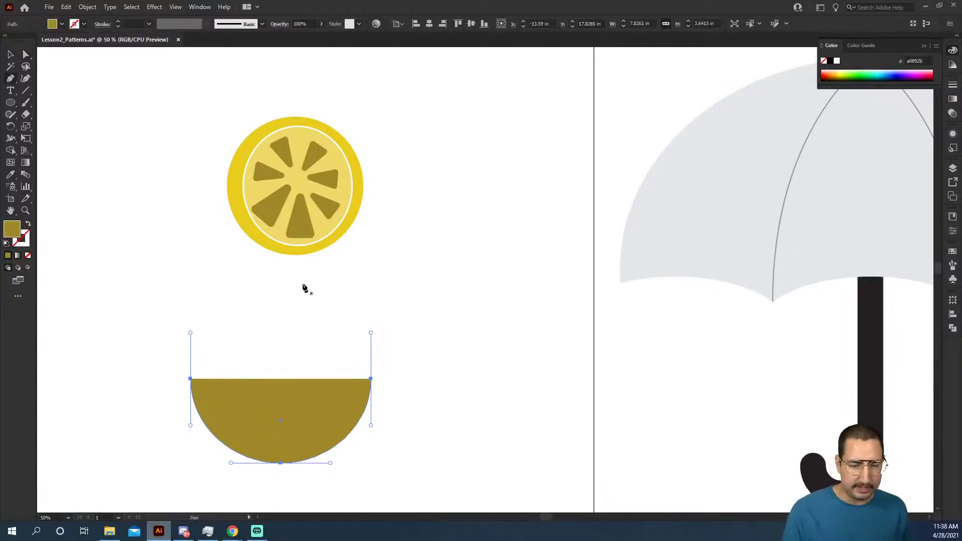
pyautogui.click(190, 378)
pyautogui.click(370, 378)
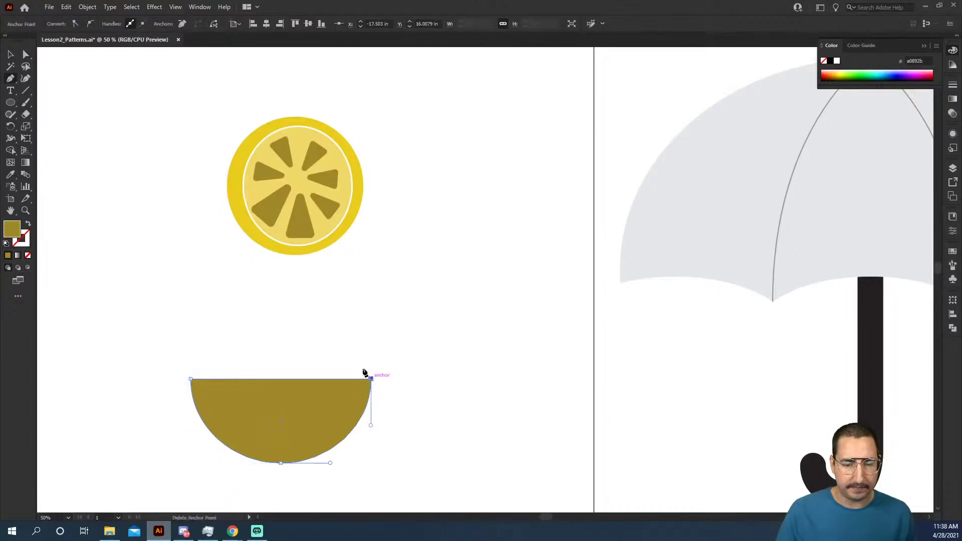
pyautogui.press('v')
pyautogui.click(290, 401)
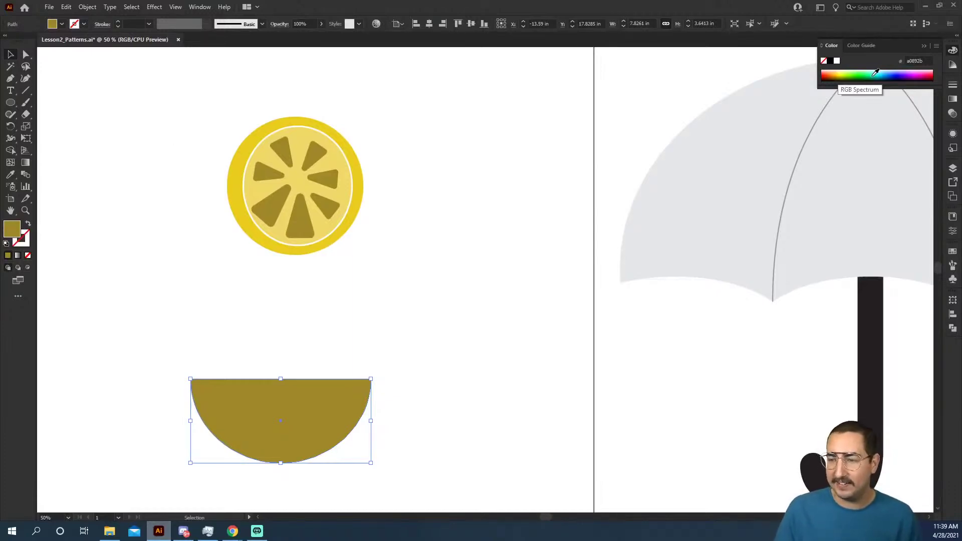
# Fill the half ellipse with green 00aa03
pyautogui.click(952, 252)
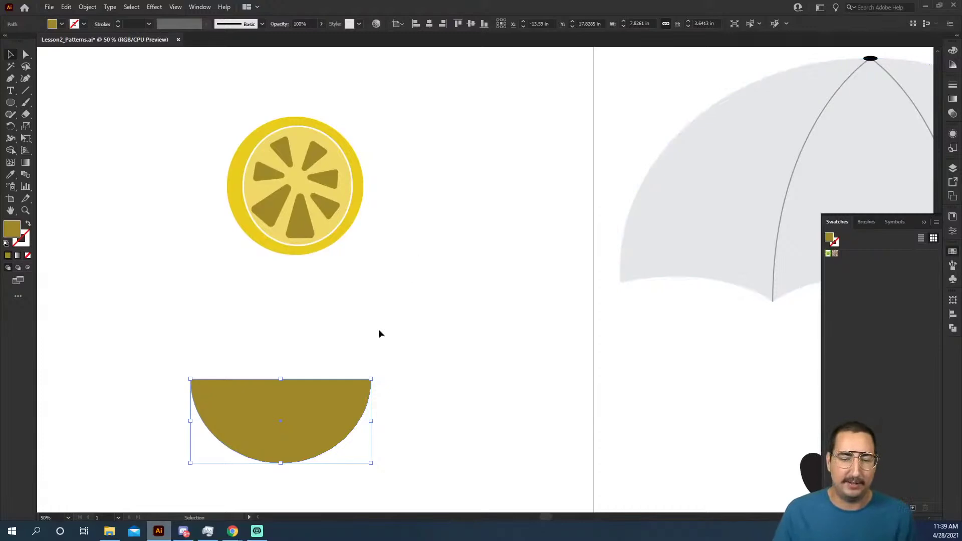
pyautogui.click(954, 55)
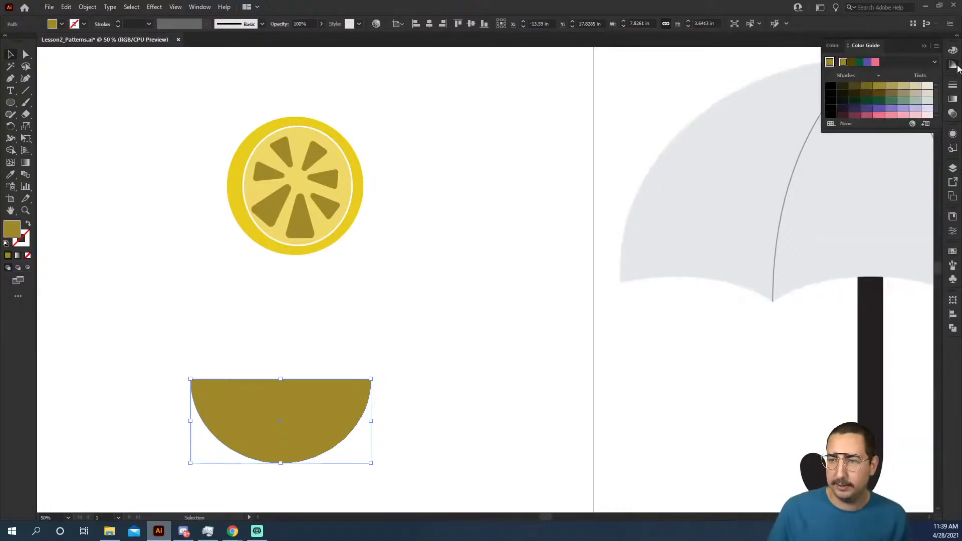
pyautogui.click(862, 73)
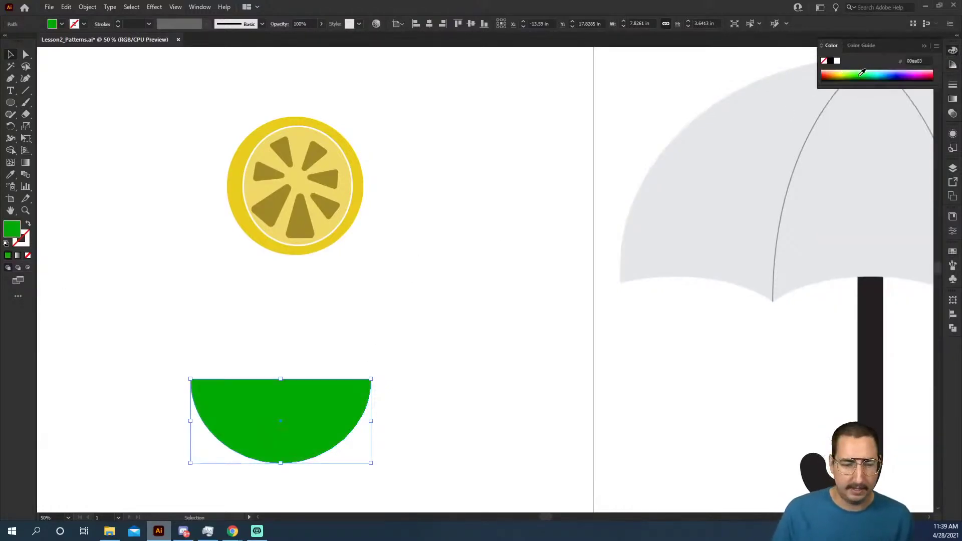
# Duplicate the green half ellipse, scale the copy to about 6.4 by 2.9 in and position it inside the original
pyautogui.press('s')
pyautogui.scroll(-1, 382, 300)
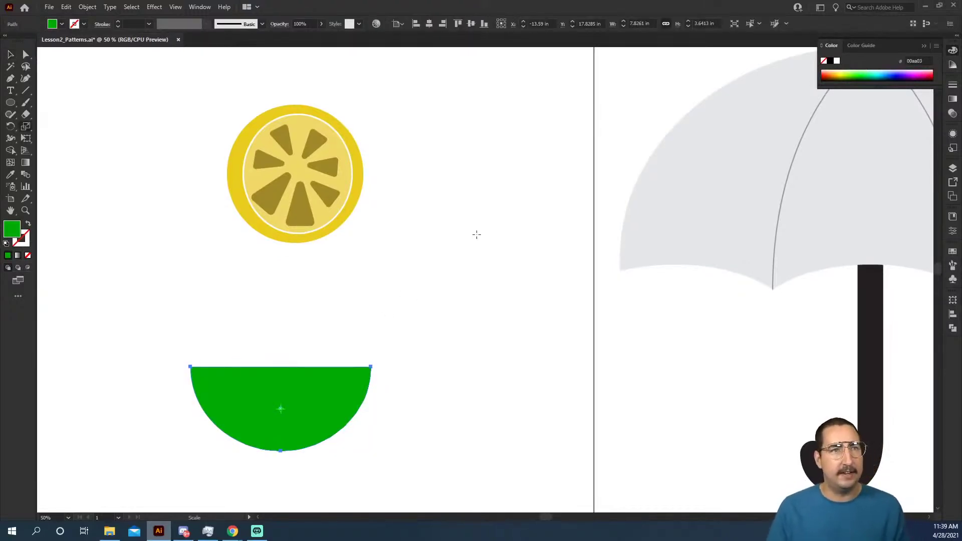
pyautogui.press('v')
pyautogui.hotkey('ctrl', 'c')
pyautogui.hotkey('ctrl', 'v')
pyautogui.moveTo(499, 290); pyautogui.dragTo(339, 375)
pyautogui.press('s')
pyautogui.moveTo(493, 241); pyautogui.dragTo(441, 291)
pyautogui.press('v')
pyautogui.moveTo(301, 391); pyautogui.dragTo(287, 417)
pyautogui.press('s')
pyautogui.moveTo(396, 325); pyautogui.dragTo(433, 293)
# Give the inner half ellipse a white stroke with a weight of 6 pt
pyautogui.doubleClick(24, 241)
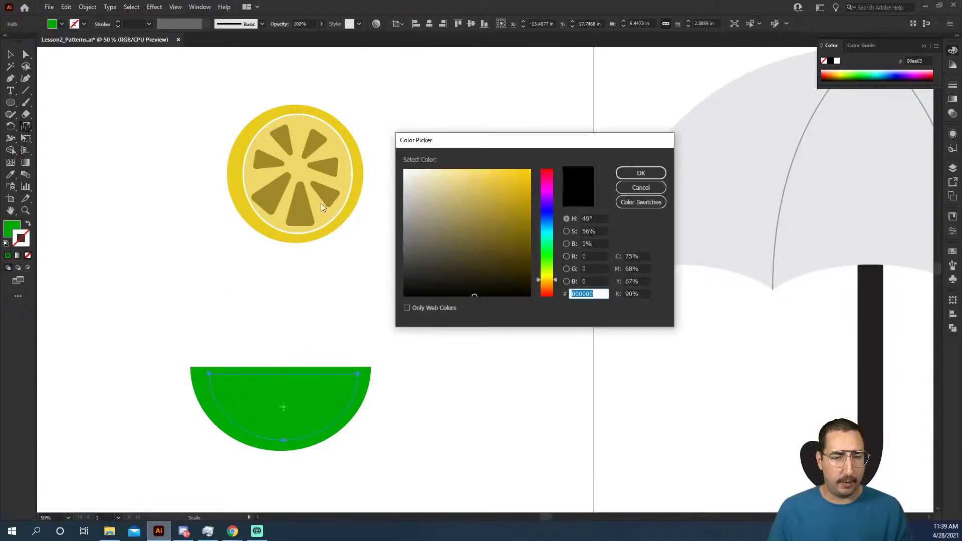
pyautogui.moveTo(425, 194); pyautogui.dragTo(390, 151)
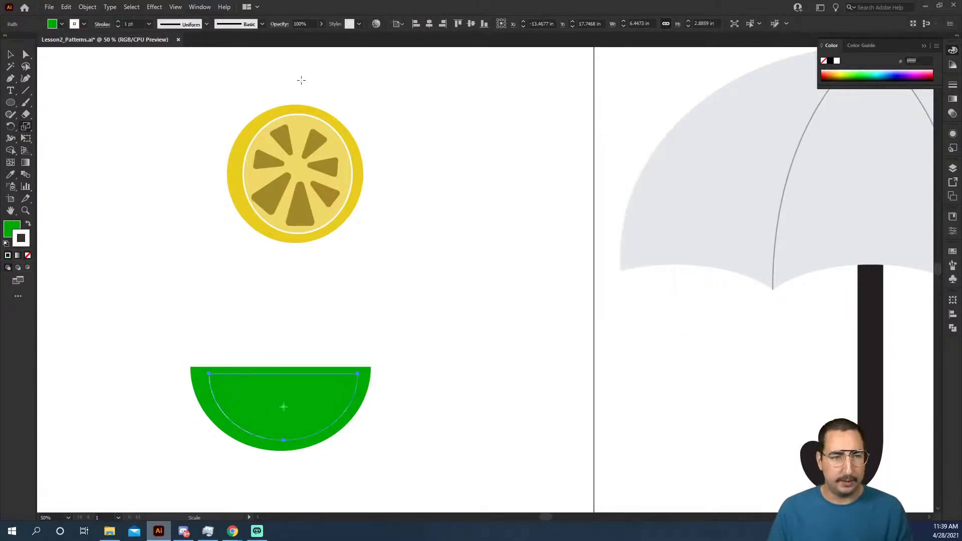
pyautogui.click(134, 24)
pyautogui.press('Up')
pyautogui.press('Up')
pyautogui.press('Up')
pyautogui.press('Up')
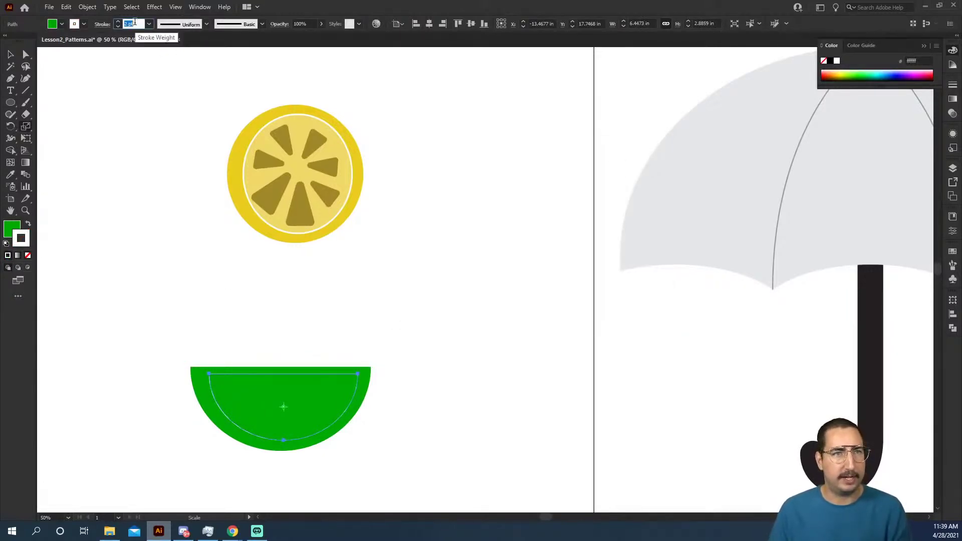
pyautogui.press('Up')
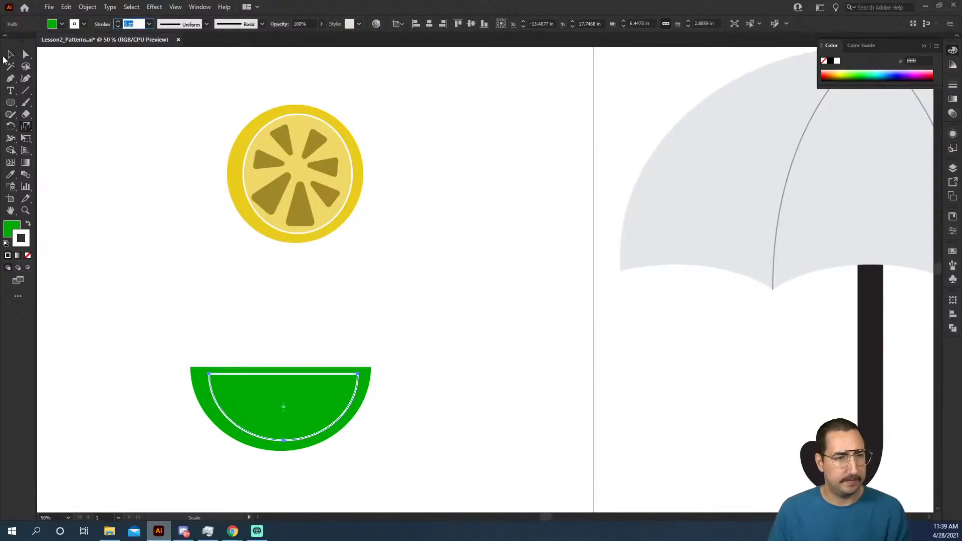
pyautogui.click(10, 54)
pyautogui.click(188, 233)
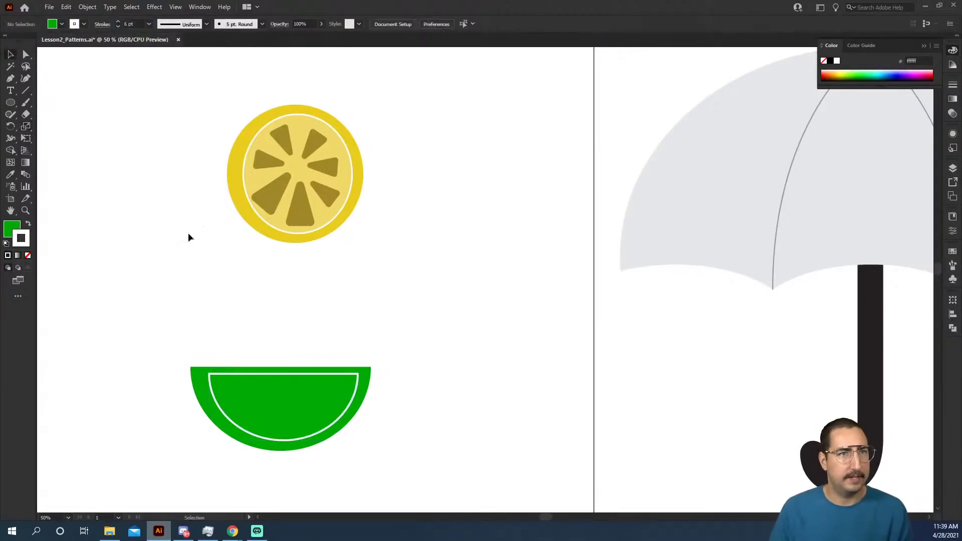
# Fill the inner half ellipse with the light green colour 7ad311
pyautogui.click(350, 377)
pyautogui.press('z')
pyautogui.click(358, 373)
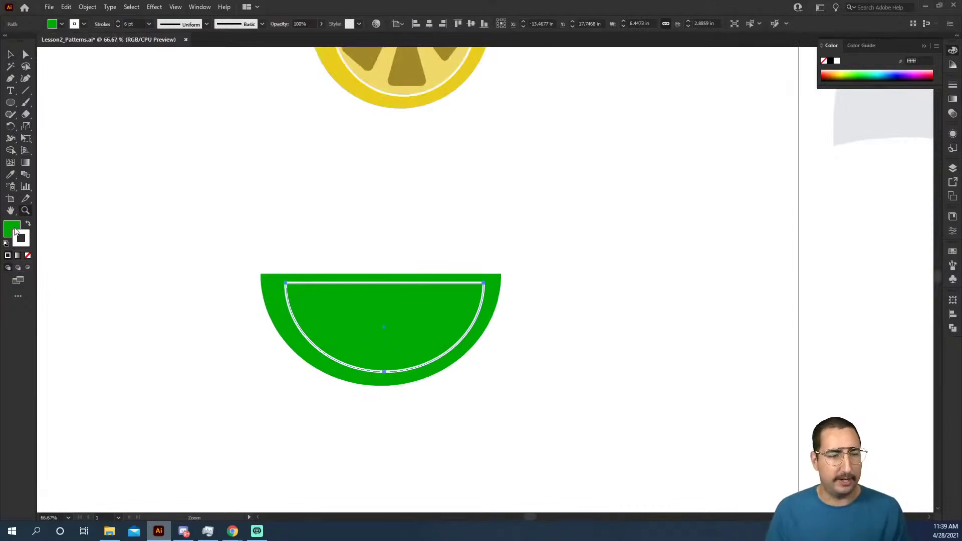
pyautogui.doubleClick(13, 230)
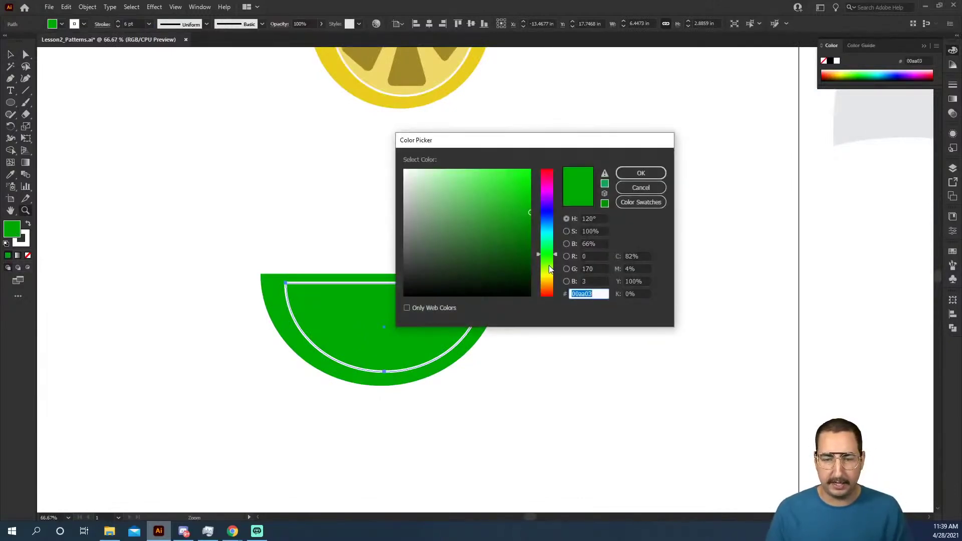
pyautogui.click(549, 265)
pyautogui.click(522, 190)
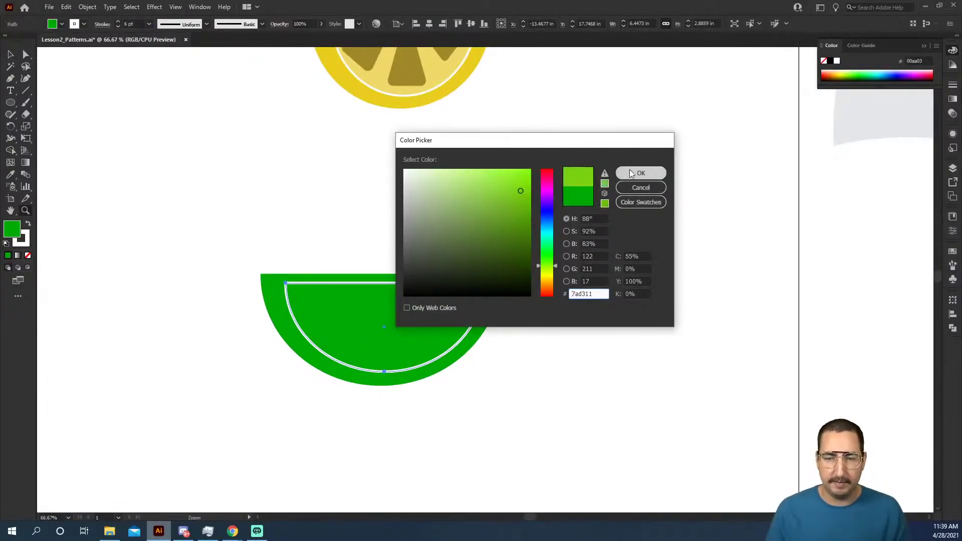
pyautogui.click(641, 172)
pyautogui.press('v')
pyautogui.hotkey('ctrl', 'shift', 'a')
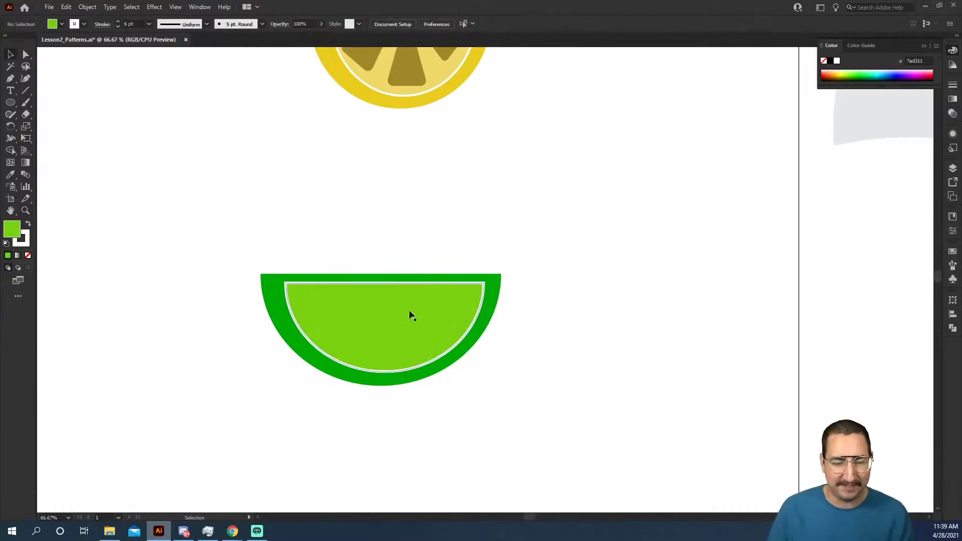
pyautogui.hotkey('ctrl', '=')
pyautogui.moveTo(404, 313); pyautogui.dragTo(298, 436)
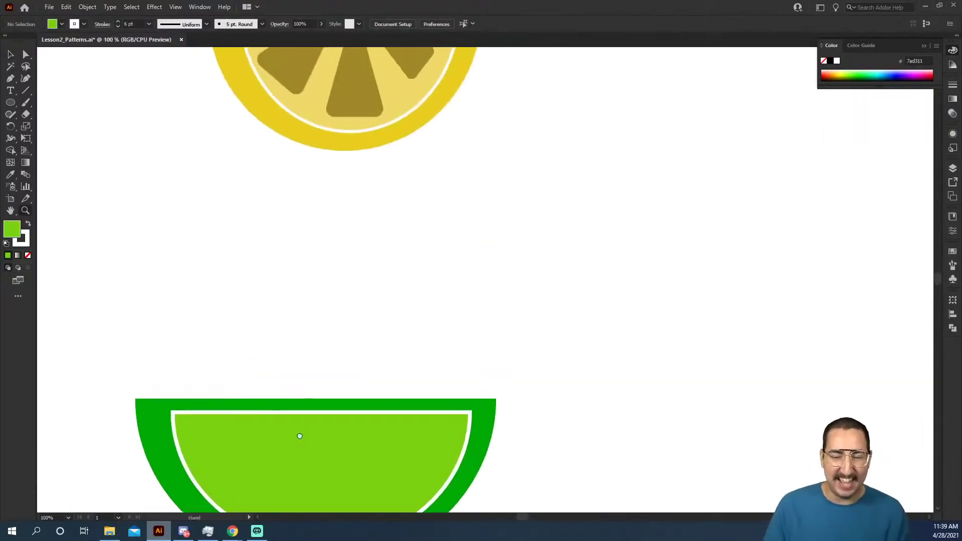
pyautogui.click(342, 102)
pyautogui.moveTo(345, 98); pyautogui.dragTo(267, 324)
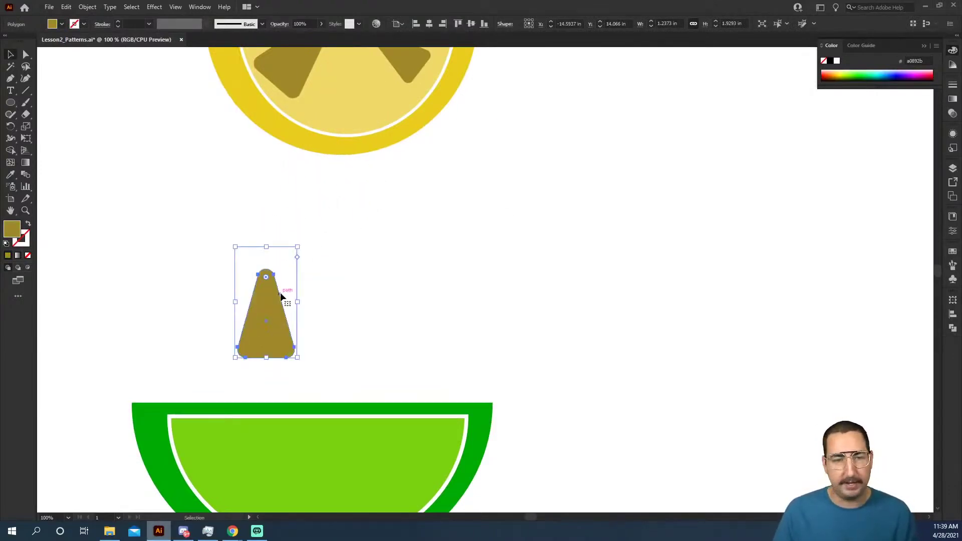
pyautogui.hotkey('ctrl', 'z')
pyautogui.hotkey('ctrl', 'z')
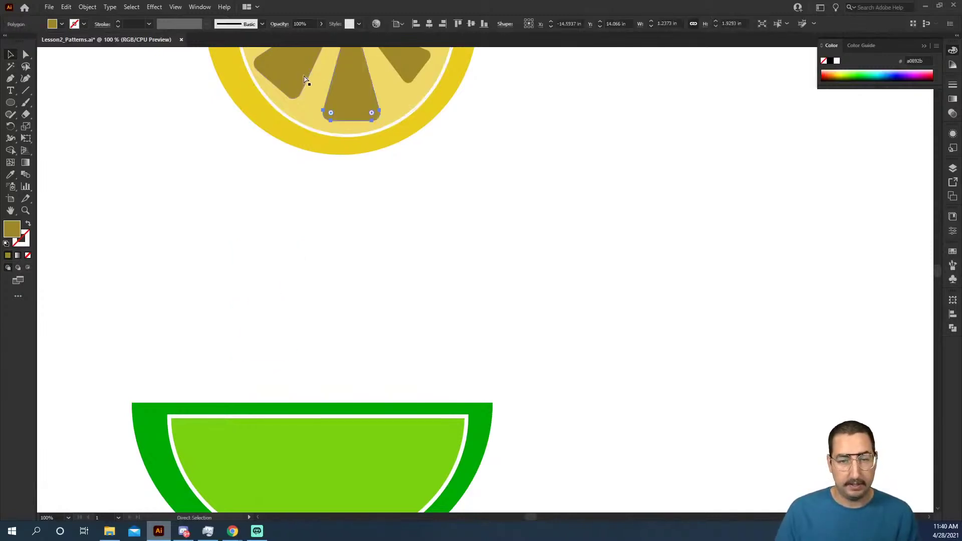
# Place a copy of the lemon slice's bottom segment on the left half of the lime wedge and bring it to the front
pyautogui.moveTo(355, 117); pyautogui.dragTo(353, 335)
pyautogui.scroll(-5, 353, 335)
pyautogui.moveTo(379, 162); pyautogui.dragTo(298, 312)
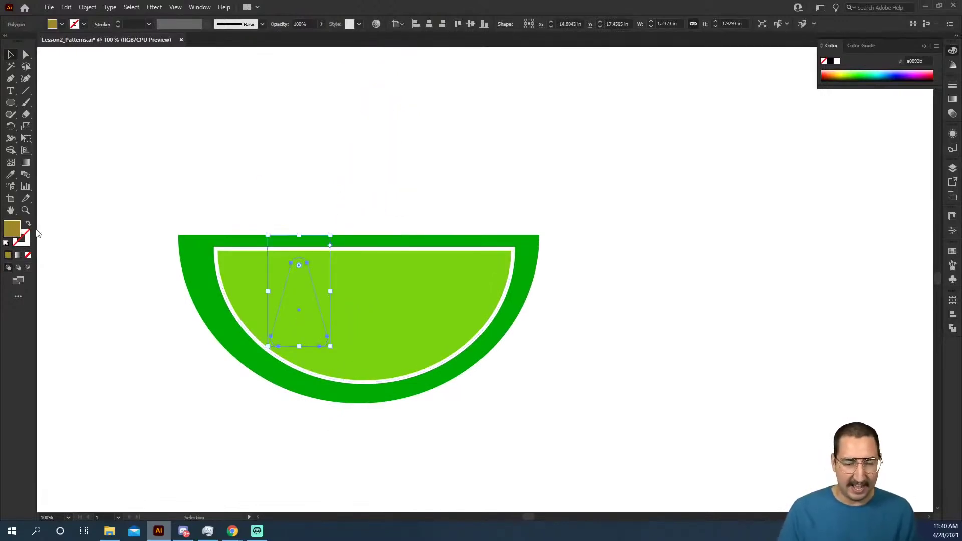
pyautogui.rightClick(306, 265)
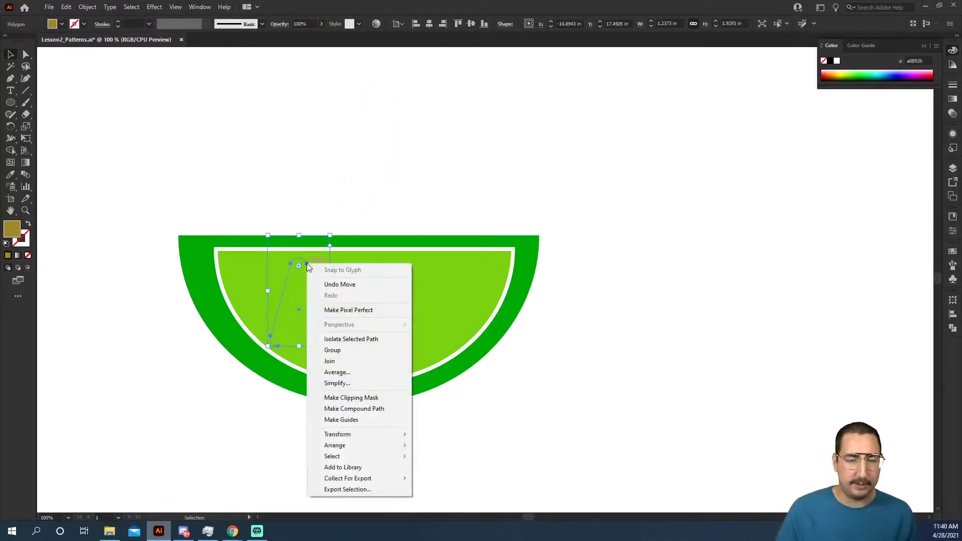
pyautogui.moveTo(379, 436)
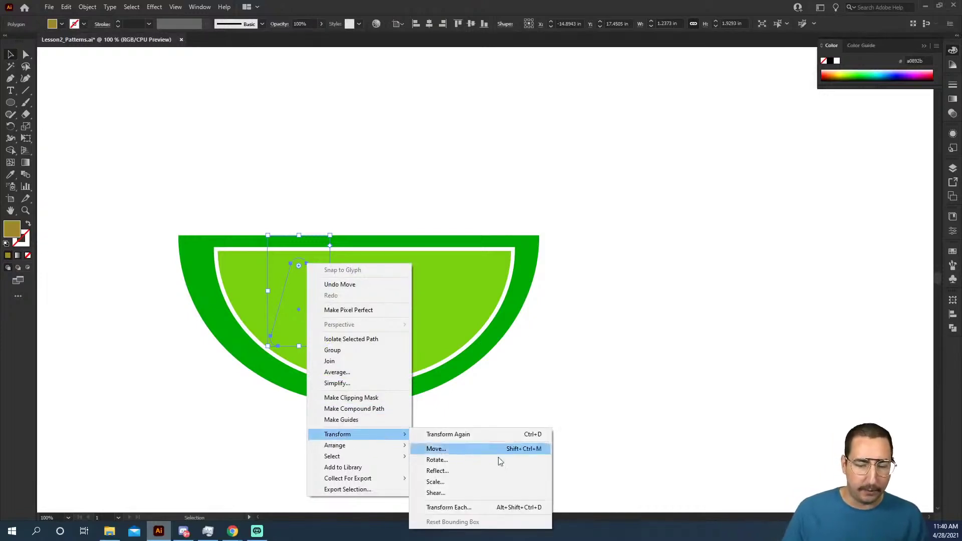
pyautogui.moveTo(404, 451)
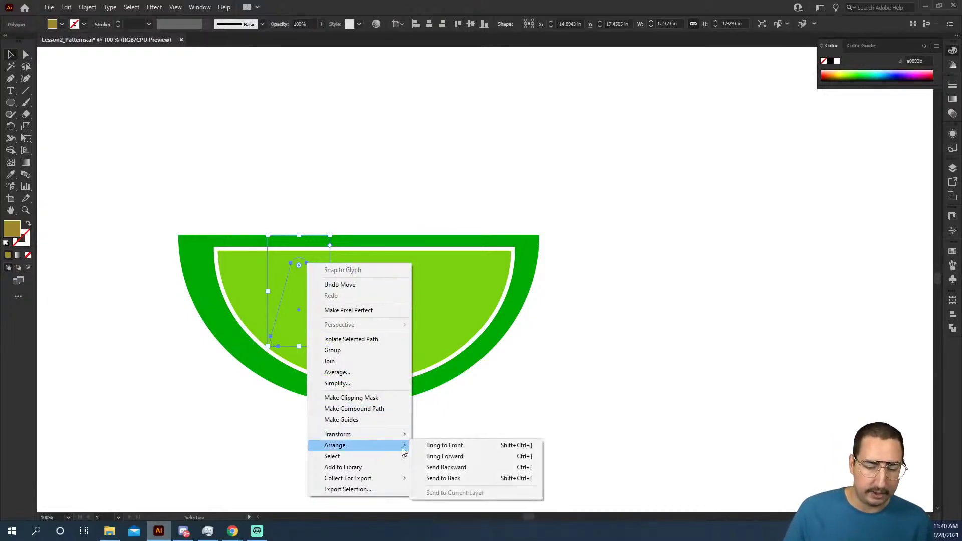
pyautogui.click(456, 445)
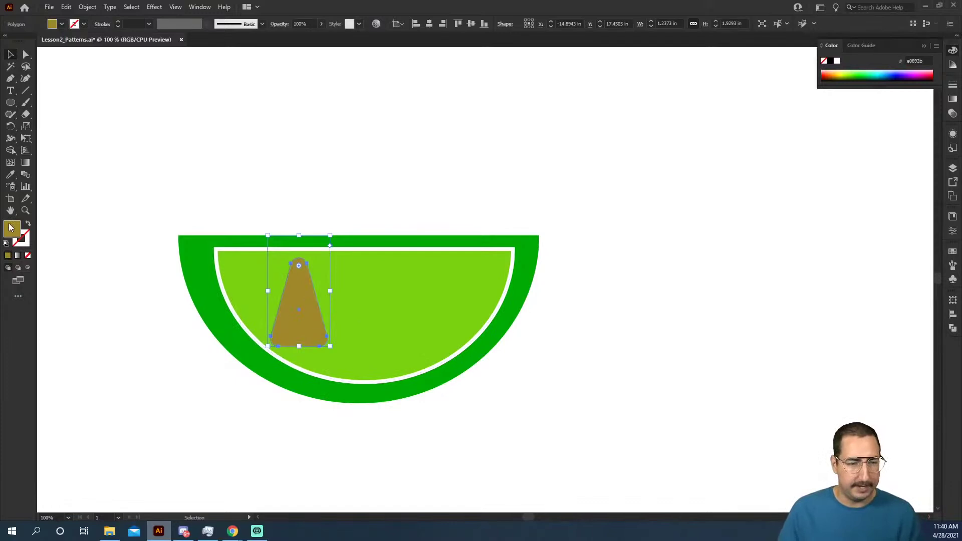
# Fill the copied segment on the lime wedge with dark green 2c7f09
pyautogui.doubleClick(11, 228)
pyautogui.moveTo(542, 272); pyautogui.dragTo(543, 261)
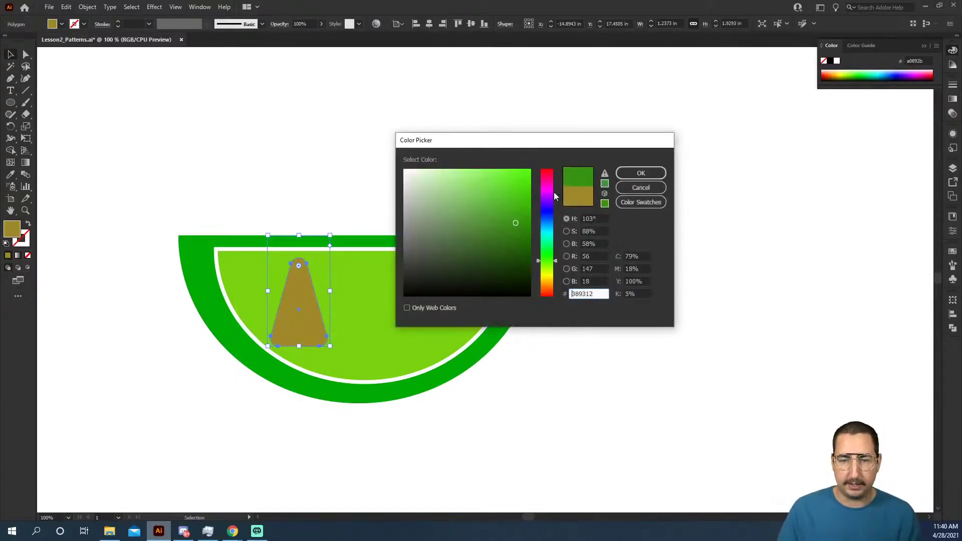
pyautogui.click(522, 232)
pyautogui.click(640, 173)
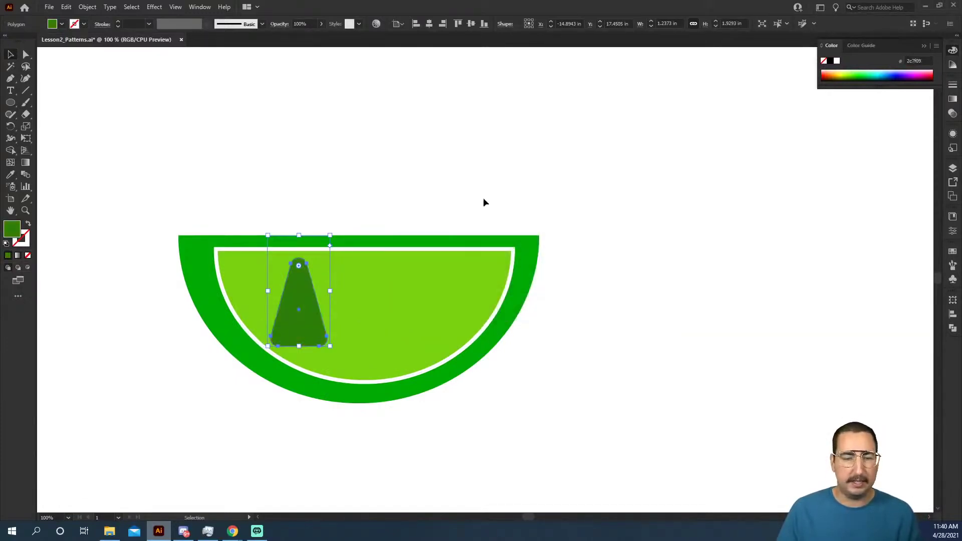
# Rotate the dark green segment to point towards the middle of the wedge's flat edge and add a rotated copy to its lower right
pyautogui.press('r')
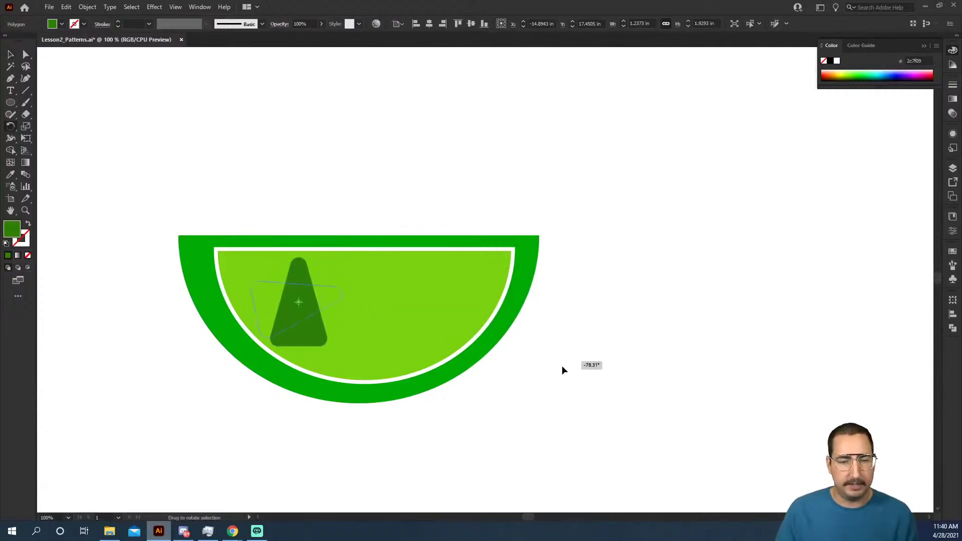
pyautogui.moveTo(563, 367); pyautogui.dragTo(480, 338)
pyautogui.moveTo(289, 296); pyautogui.dragTo(356, 317)
pyautogui.press('v')
pyautogui.moveTo(391, 263); pyautogui.dragTo(357, 242)
# Place two more copies of the segment on the right half of the lime wedge, each rotated towards the middle of the flat edge
pyautogui.moveTo(337, 297); pyautogui.dragTo(418, 310)
pyautogui.press('r')
pyautogui.moveTo(501, 281); pyautogui.dragTo(379, 133)
pyautogui.press('v')
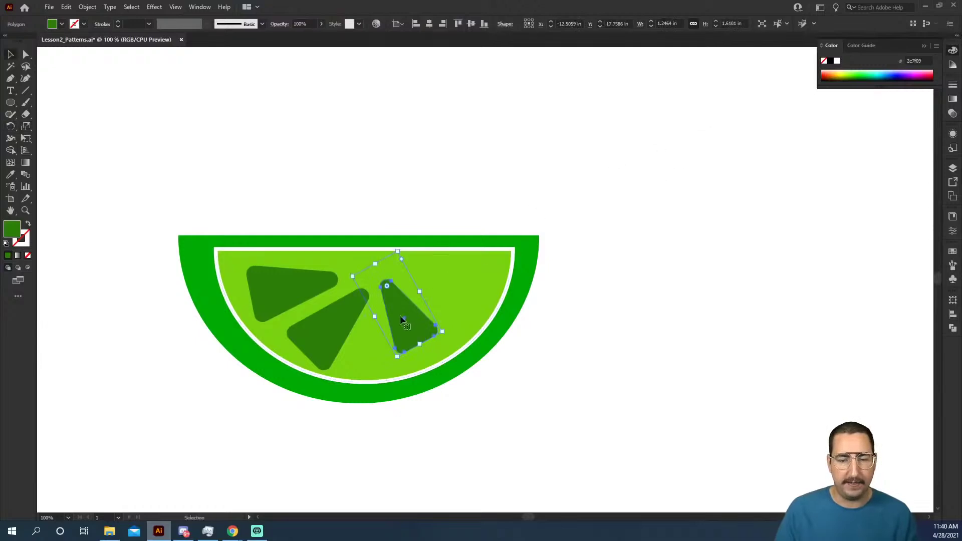
pyautogui.moveTo(406, 320); pyautogui.dragTo(474, 238)
pyautogui.click(573, 178)
pyautogui.click(457, 301)
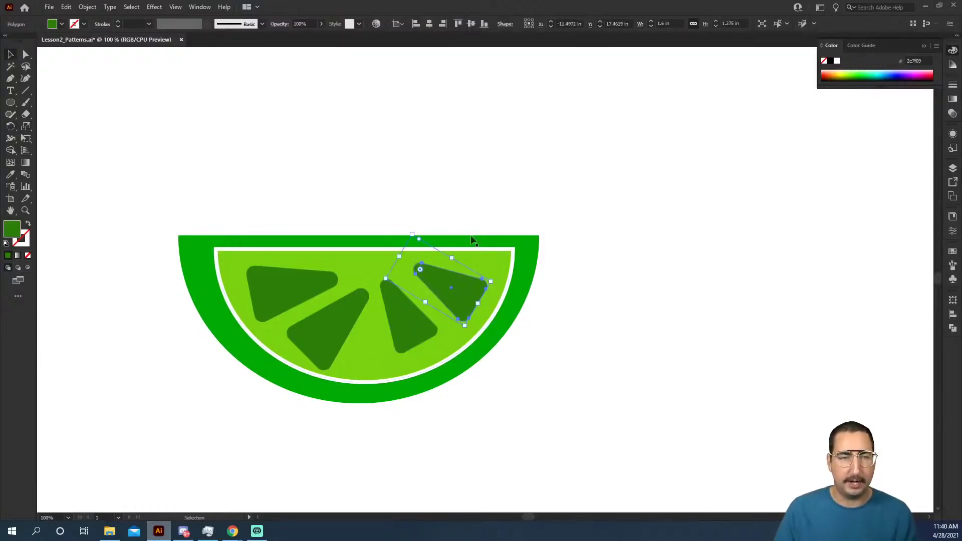
pyautogui.click(493, 210)
# Draw a circle about 1.125 in across between the lemon slice and the lime wedge and fill it with cyan 00fffb
pyautogui.press('z')
pyautogui.keyDown('alt'); pyautogui.click(474, 243); pyautogui.keyUp('alt')
pyautogui.moveTo(452, 295); pyautogui.dragTo(368, 284)
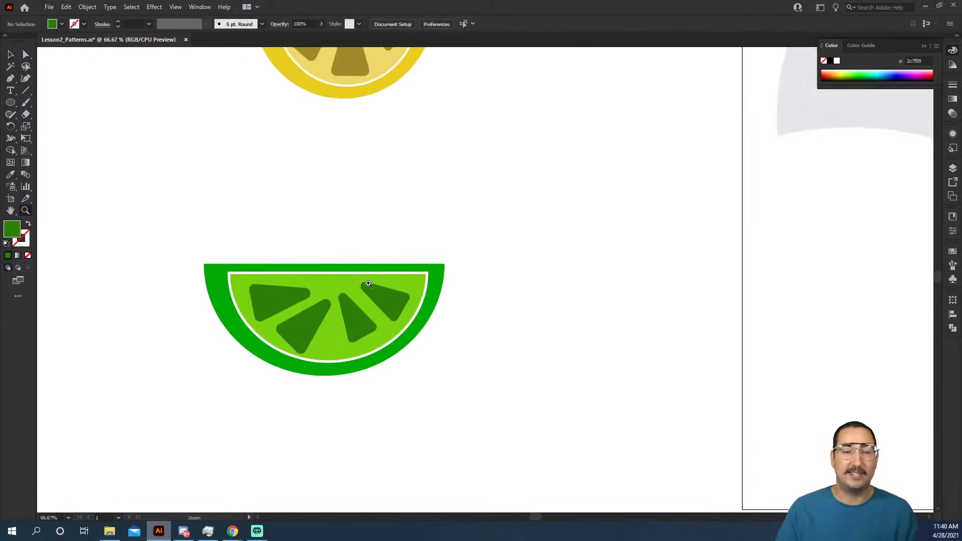
pyautogui.click(10, 105)
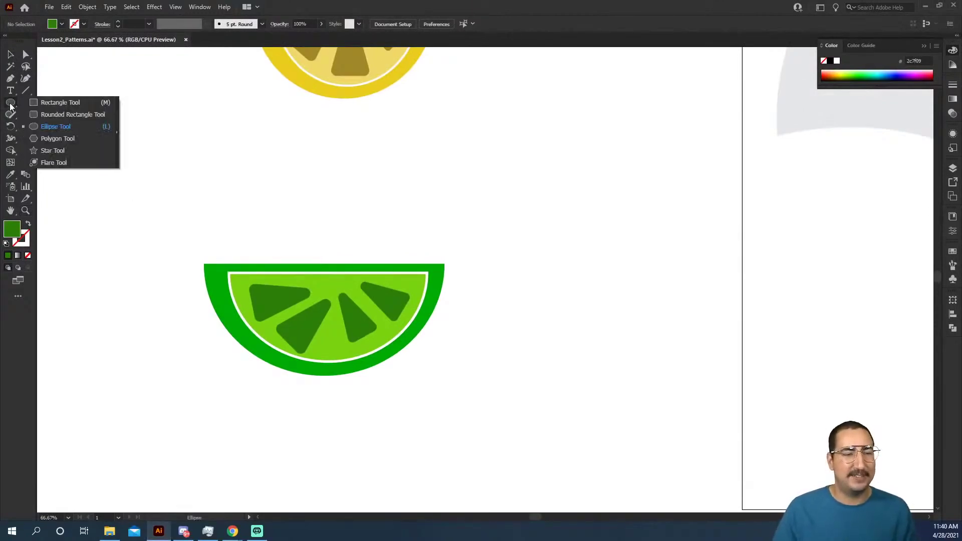
pyautogui.moveTo(362, 175); pyautogui.dragTo(395, 187)
pyautogui.press('v')
pyautogui.click(403, 191)
pyautogui.click(383, 191)
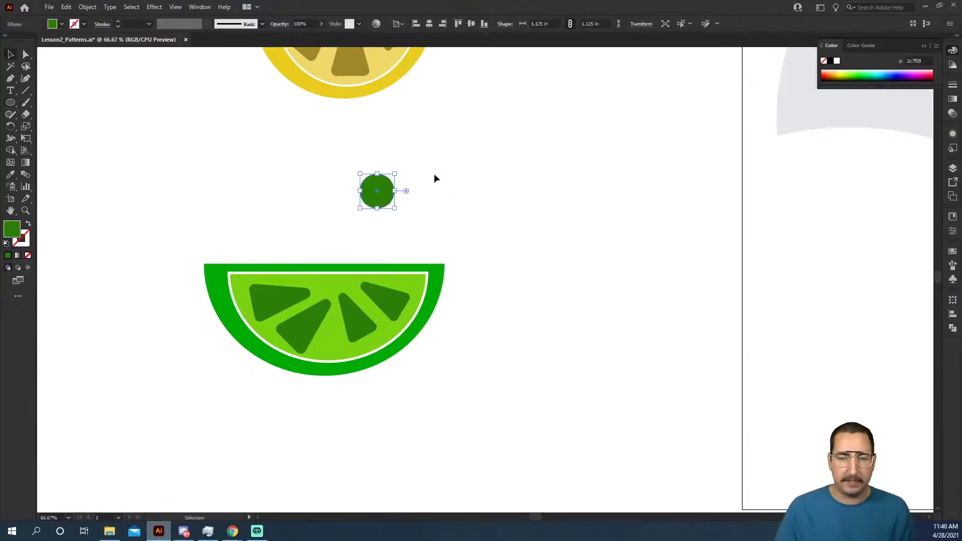
pyautogui.click(878, 73)
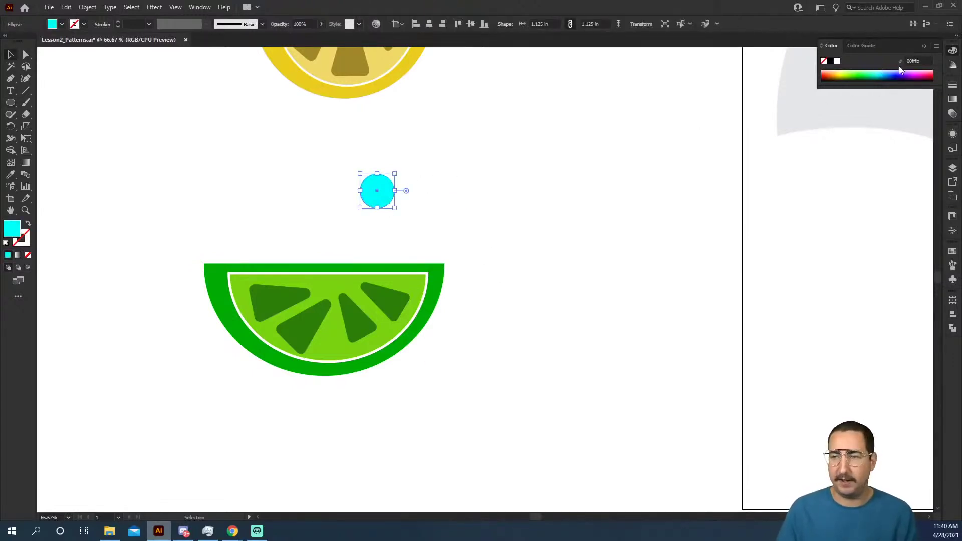
# Change the fill of the small circle between the lemon slice and the lime wedge to blue 0074bf
pyautogui.click(887, 73)
pyautogui.click(649, 141)
# Ungroup the grey umbrella canopy repeatedly until it is a standalone path
pyautogui.press('z')
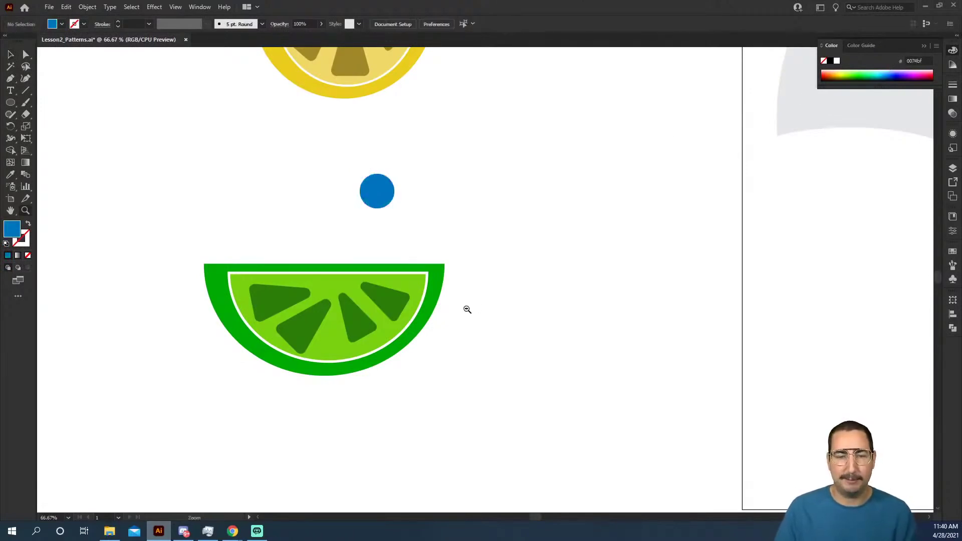
pyautogui.keyDown('alt'); pyautogui.click(467, 307); pyautogui.keyUp('alt')
pyautogui.moveTo(470, 178); pyautogui.dragTo(356, 268)
pyautogui.keyDown('alt'); pyautogui.click(347, 247); pyautogui.keyUp('alt')
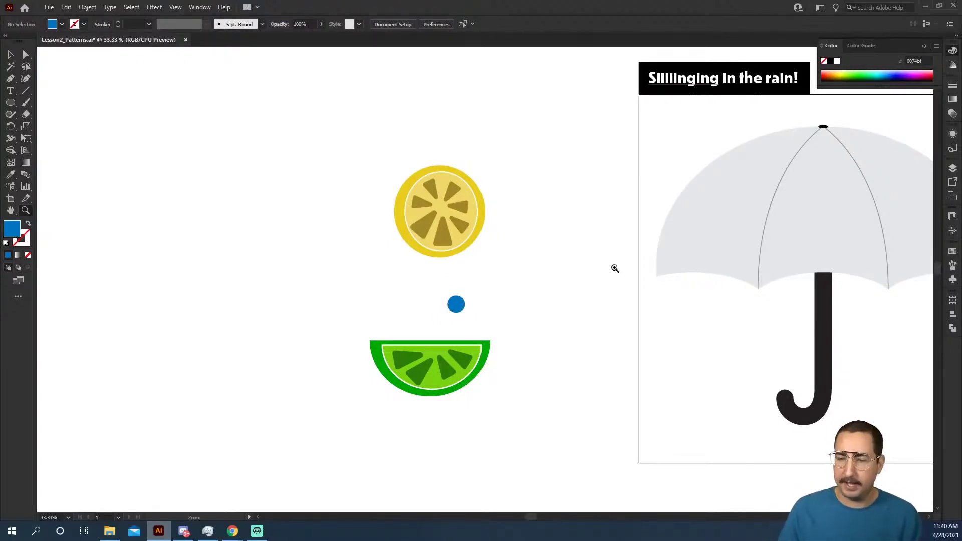
pyautogui.moveTo(614, 268); pyautogui.dragTo(351, 265)
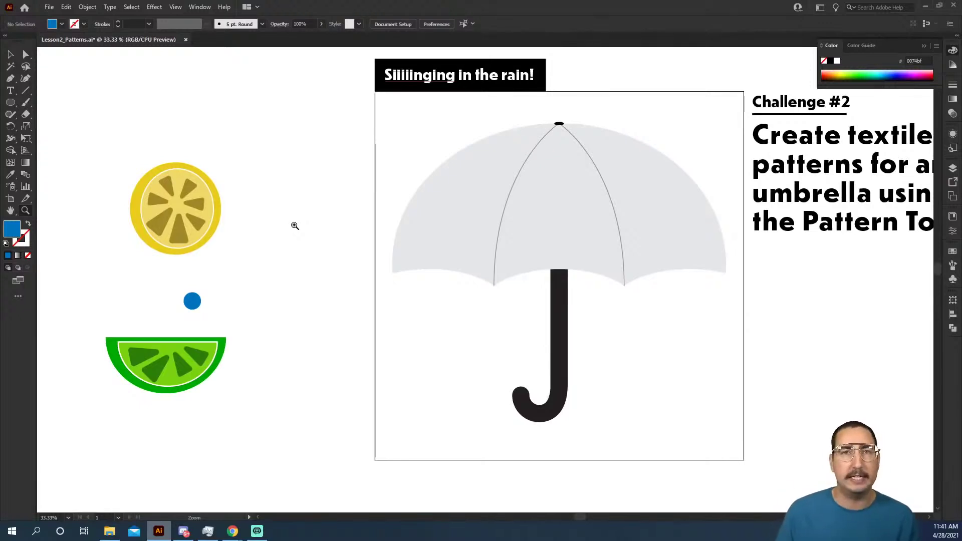
pyautogui.press('v')
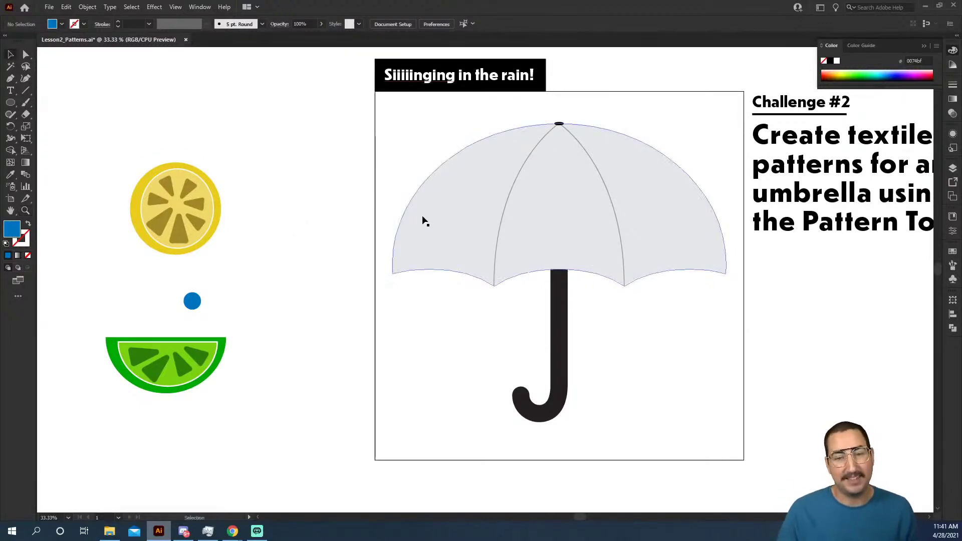
pyautogui.click(448, 208)
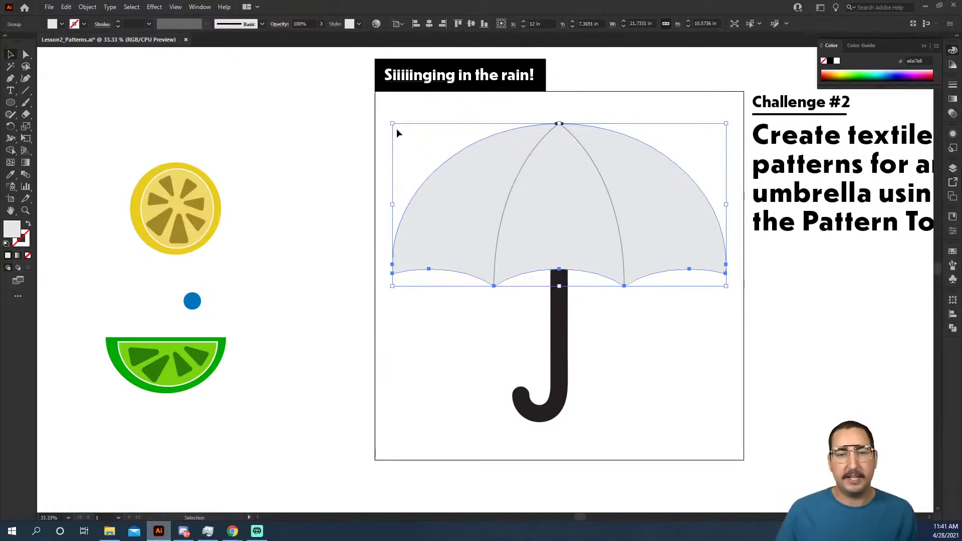
pyautogui.click(431, 142)
pyautogui.click(461, 199)
pyautogui.rightClick(462, 200)
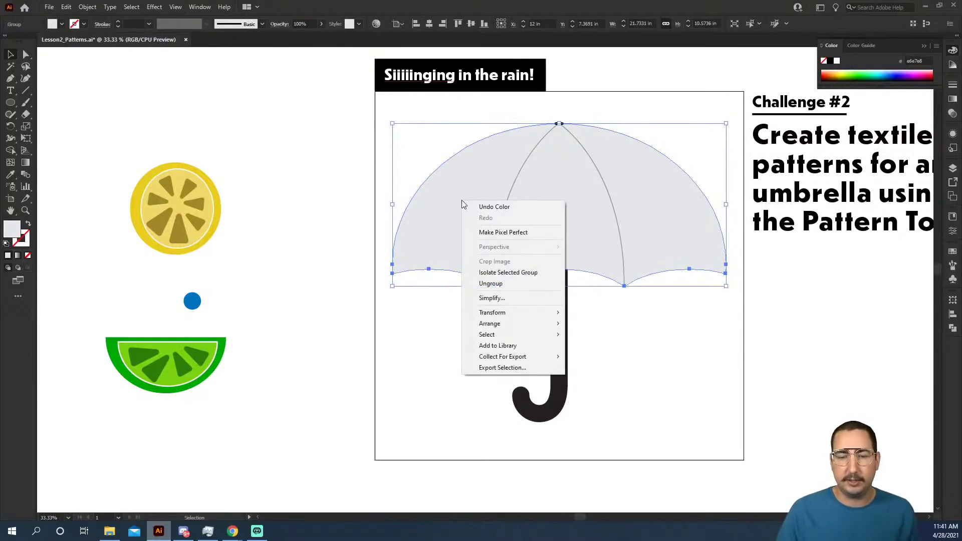
pyautogui.click(491, 284)
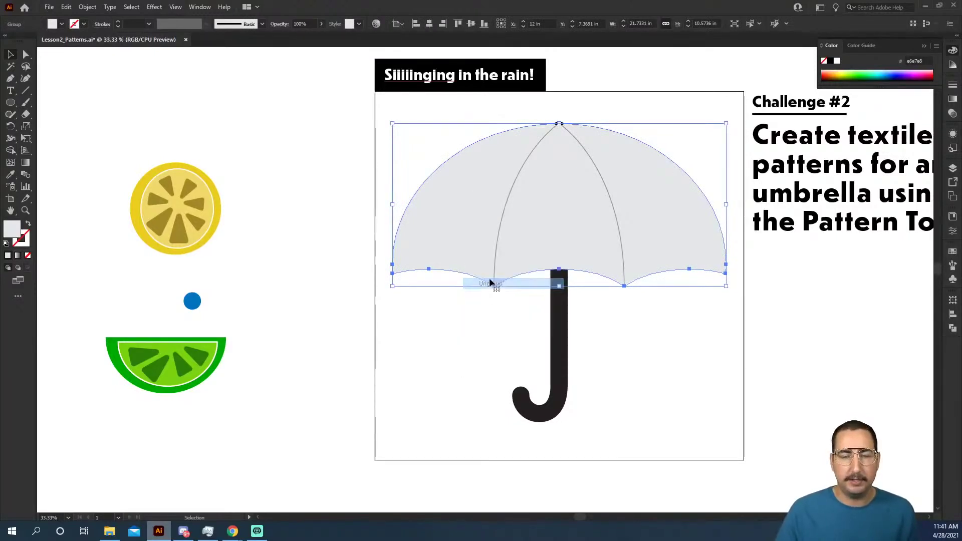
pyautogui.rightClick(468, 222)
pyautogui.click(489, 308)
pyautogui.rightClick(468, 242)
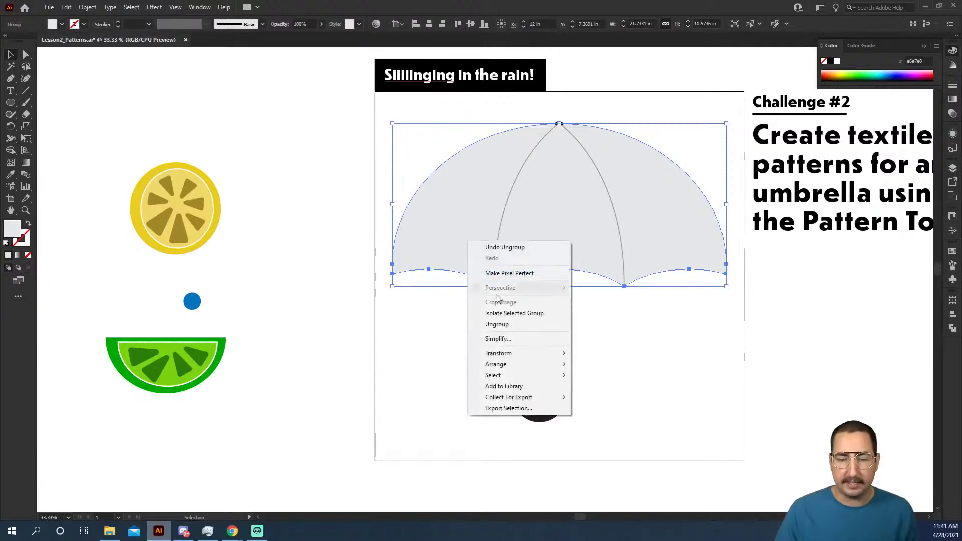
pyautogui.click(496, 324)
pyautogui.rightClick(457, 216)
pyautogui.click(327, 229)
pyautogui.click(327, 224)
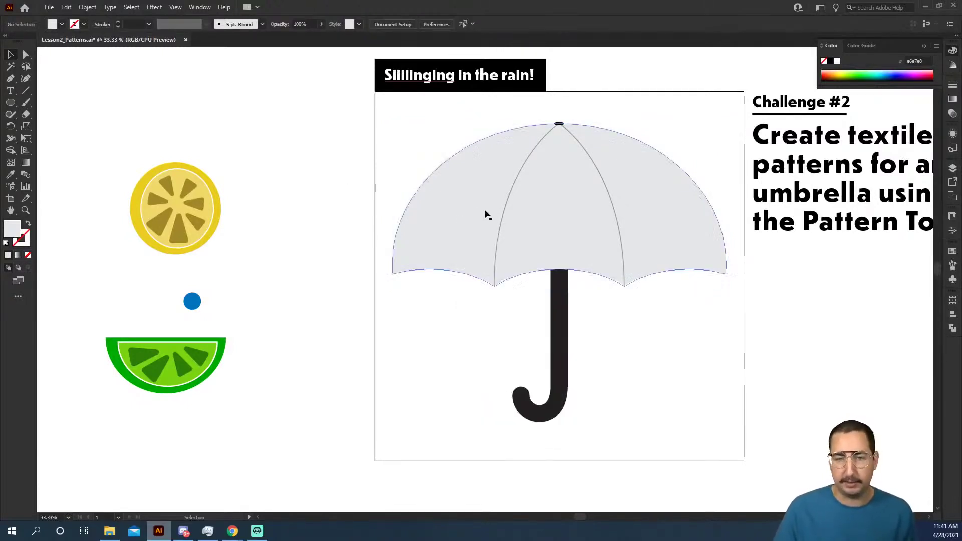
pyautogui.click(420, 214)
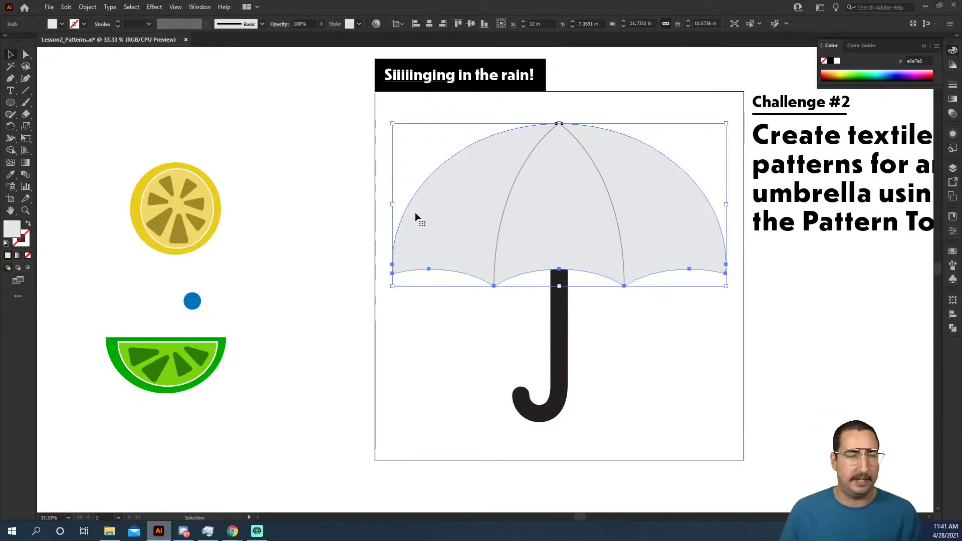
pyautogui.hotkey('ctrl', '+')
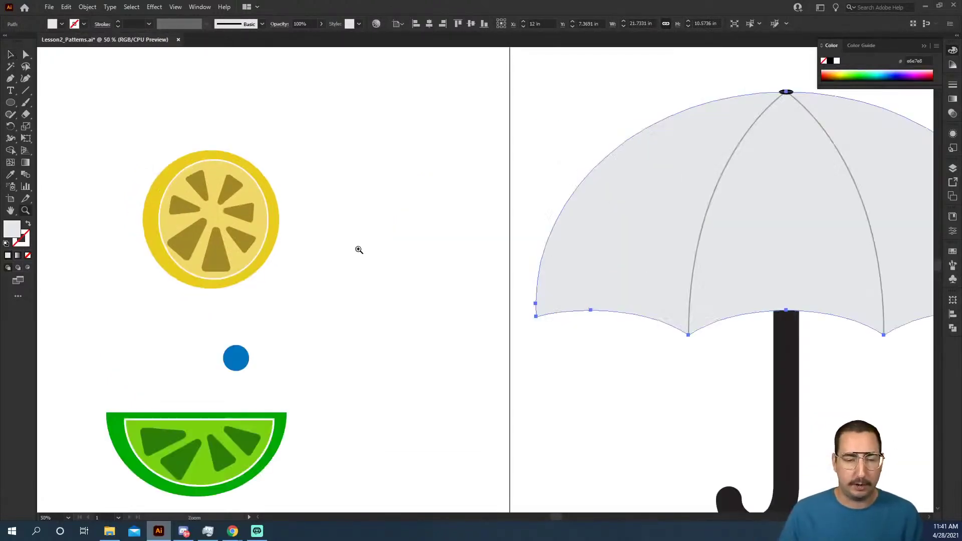
pyautogui.hotkey('ctrl', '+')
pyautogui.moveTo(358, 314); pyautogui.dragTo(360, 237)
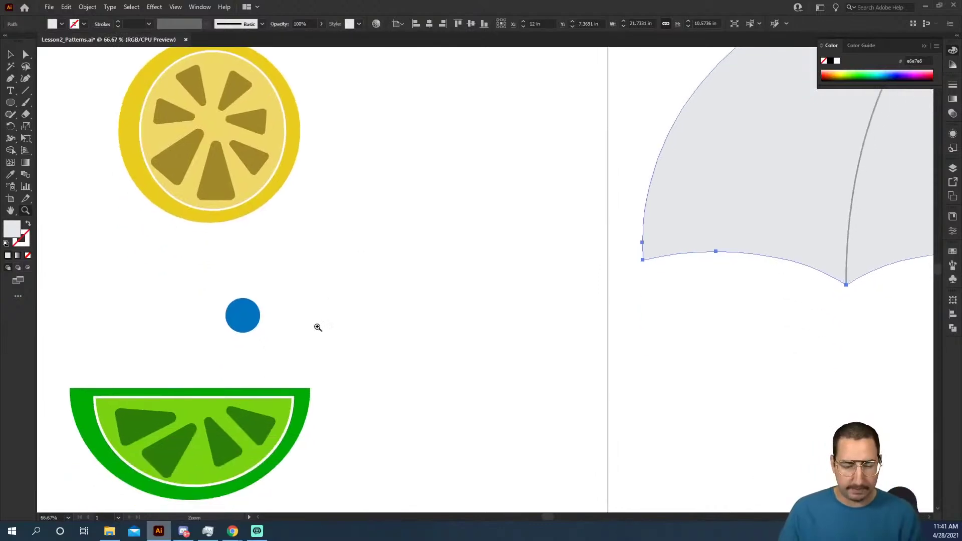
pyautogui.press('v')
pyautogui.click(281, 400)
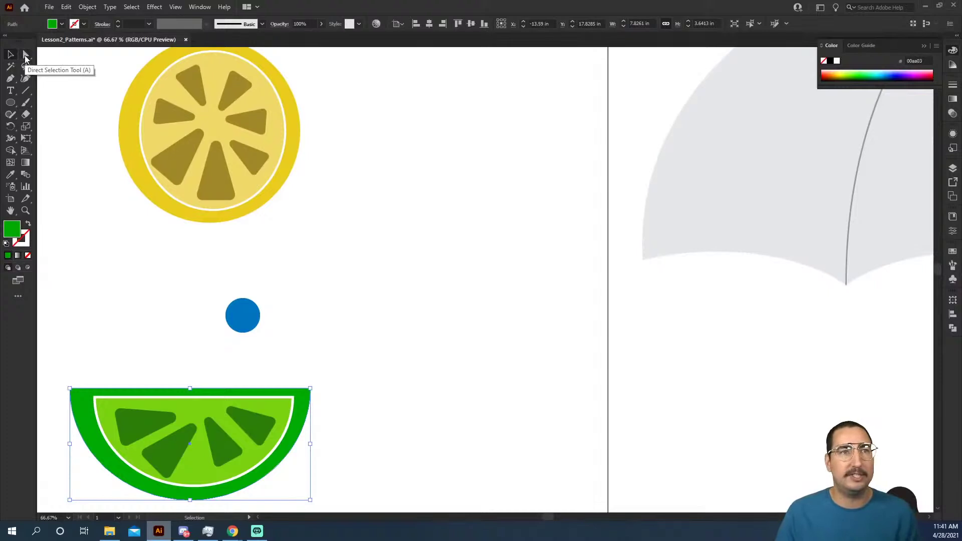
pyautogui.click(25, 55)
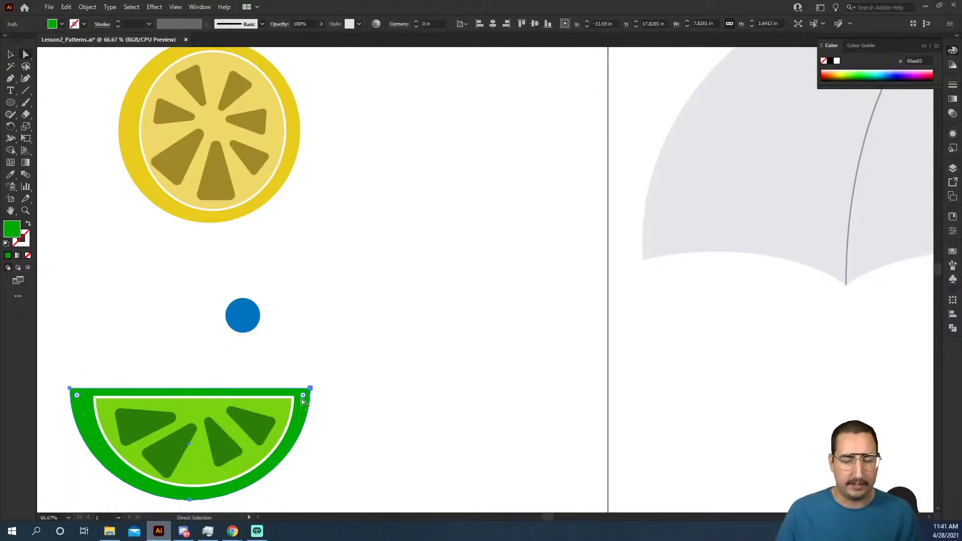
pyautogui.click(429, 240)
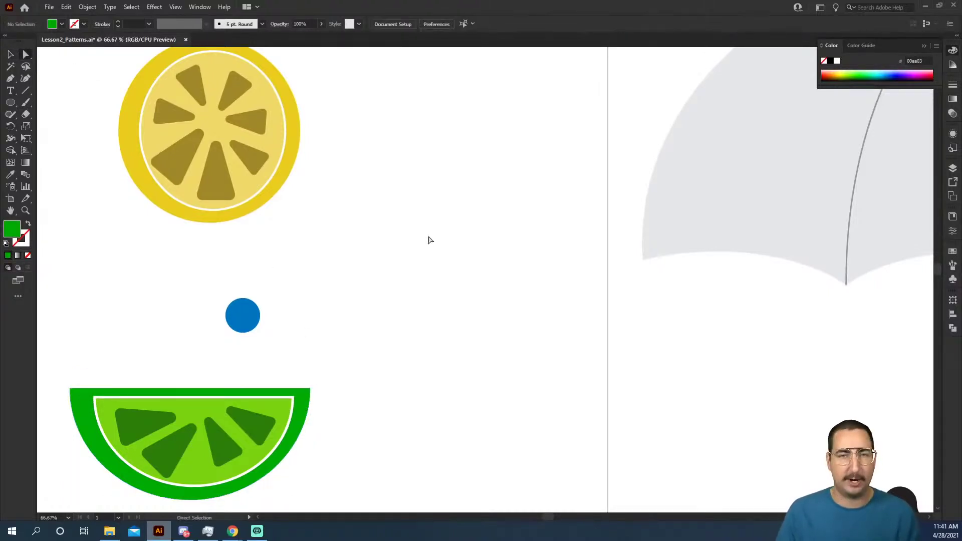
# Group all the parts of the lemon slice into one object
pyautogui.press('z')
pyautogui.keyDown('alt'); pyautogui.click(427, 233); pyautogui.keyUp('alt')
pyautogui.keyDown('alt'); pyautogui.click(419, 284); pyautogui.keyUp('alt')
pyautogui.moveTo(404, 288); pyautogui.dragTo(485, 233)
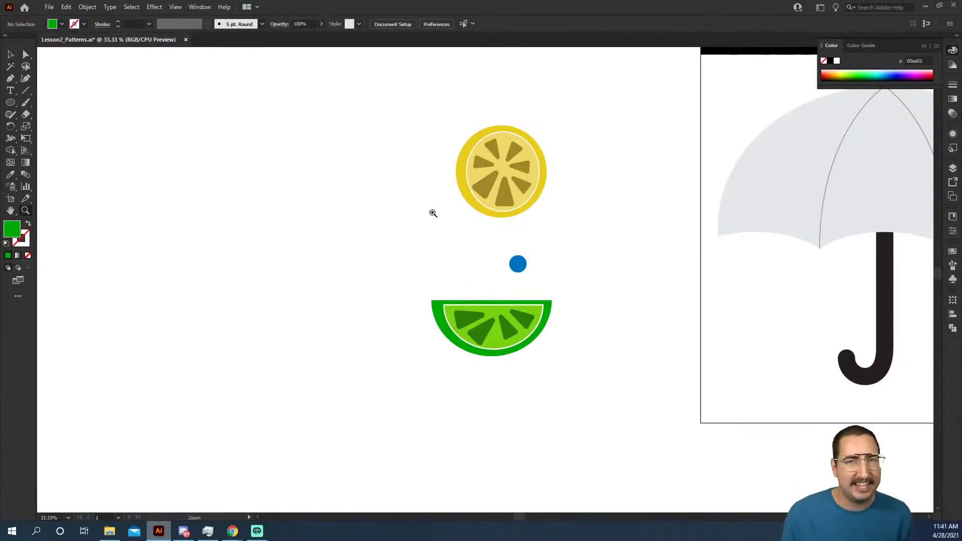
pyautogui.press('v')
pyautogui.moveTo(434, 102); pyautogui.dragTo(557, 185)
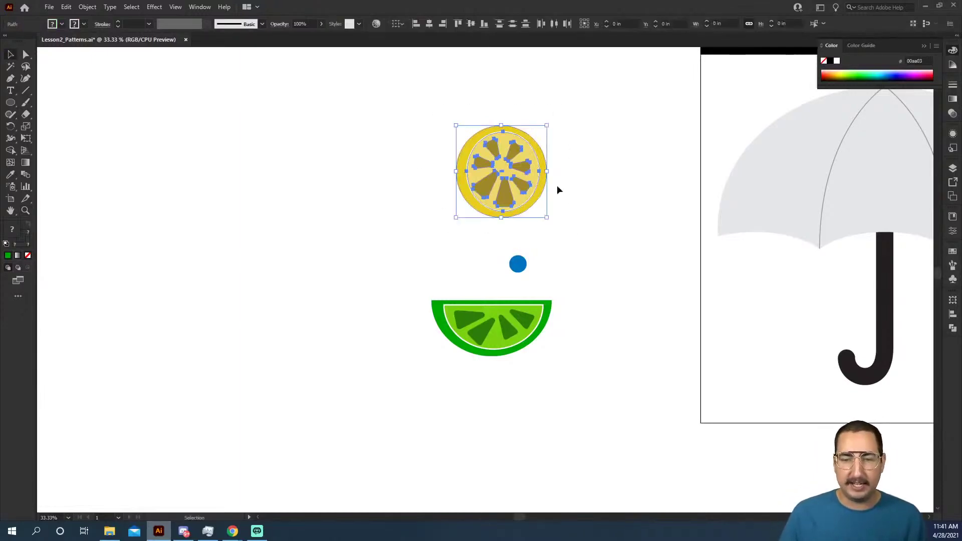
pyautogui.rightClick(500, 155)
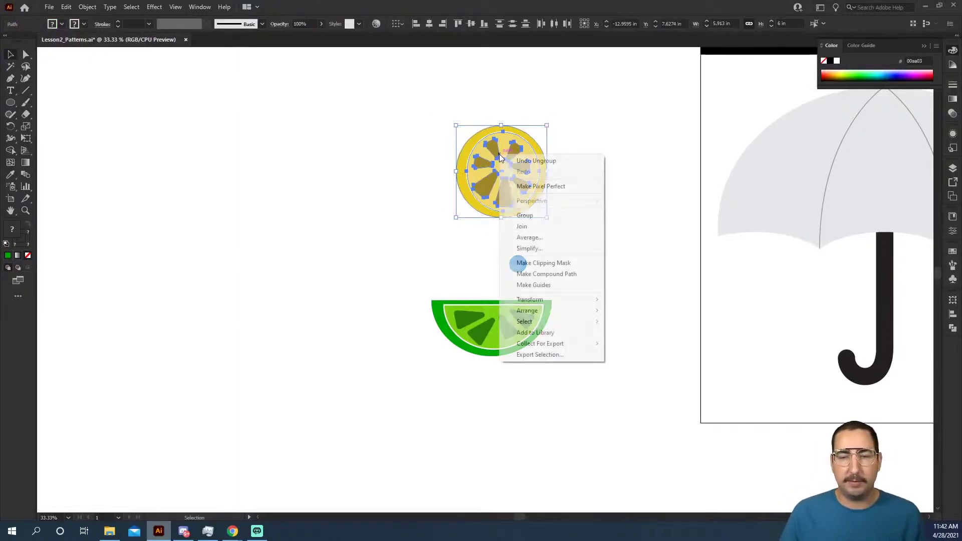
pyautogui.click(529, 220)
# Group all the parts of the lime wedge into one object
pyautogui.moveTo(411, 288); pyautogui.dragTo(558, 373)
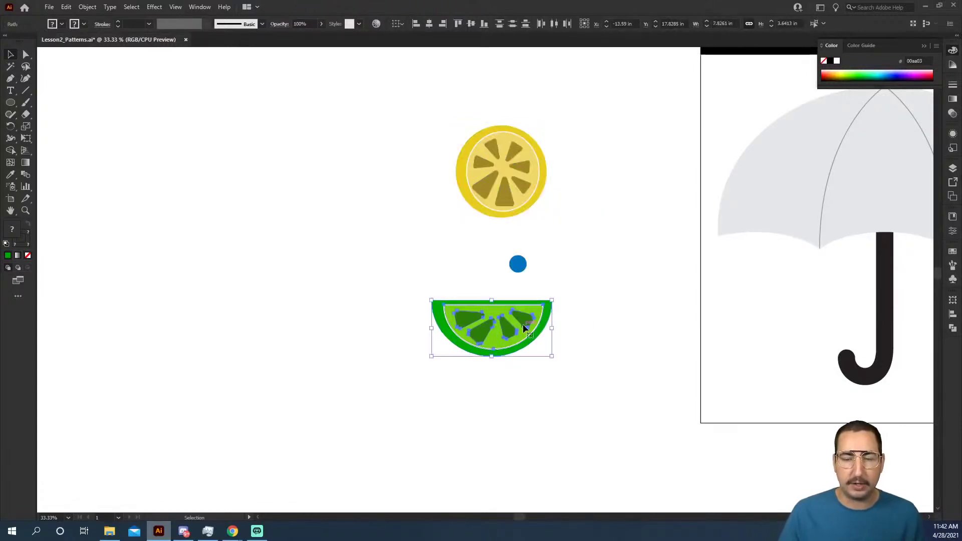
pyautogui.rightClick(524, 325)
pyautogui.click(557, 178)
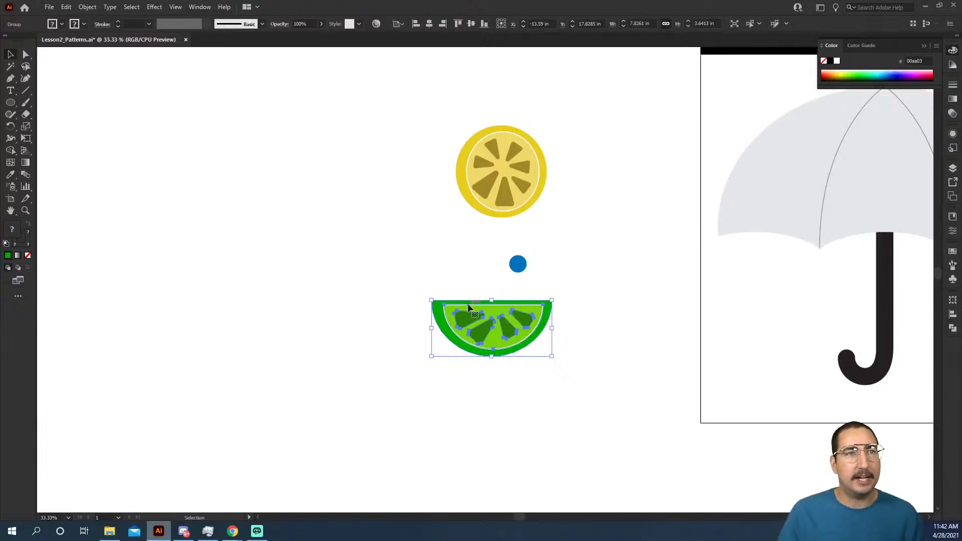
# Add a lime wedge copy to the lower left of the lemon slice, tilted about 30° clockwise and scaled down to about 4 in wide
pyautogui.moveTo(488, 314); pyautogui.dragTo(358, 237)
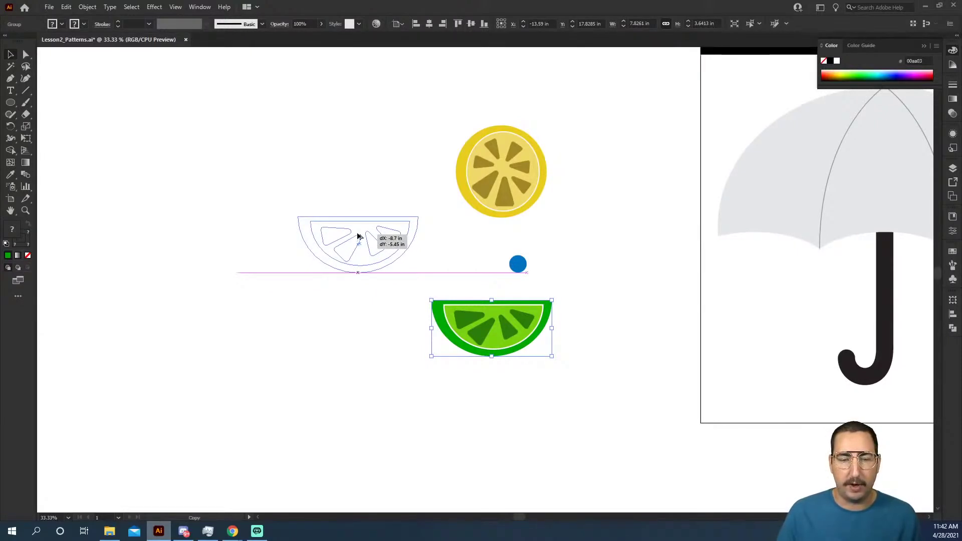
pyautogui.moveTo(357, 235); pyautogui.dragTo(357, 235)
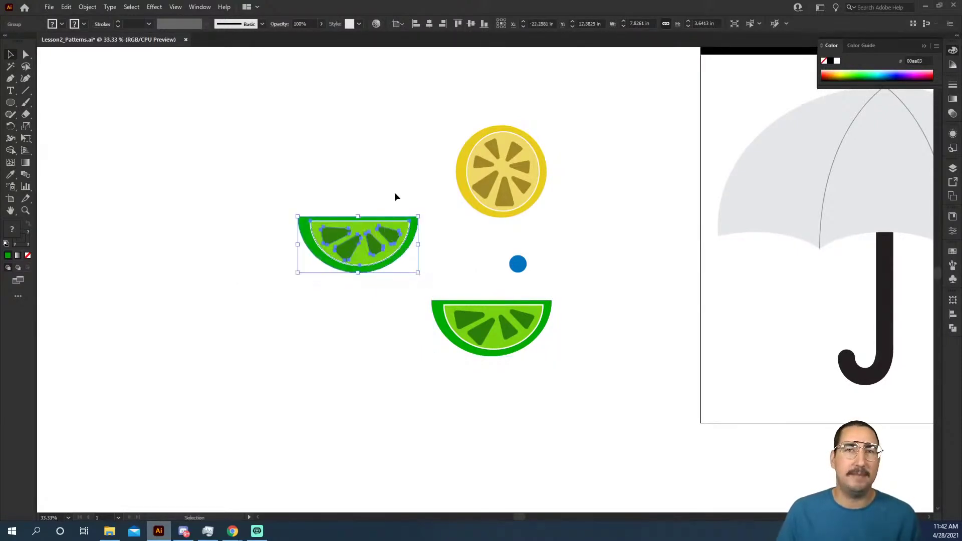
pyautogui.press('r')
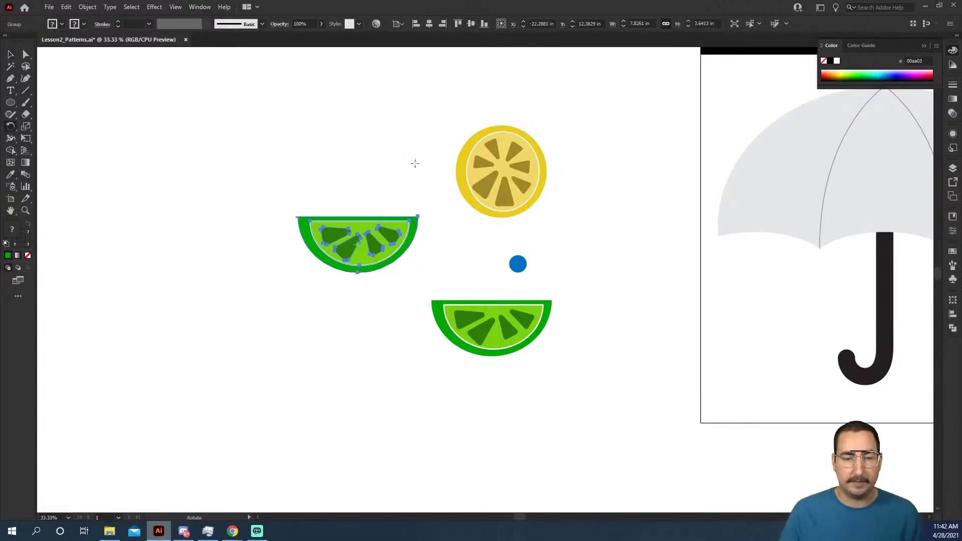
pyautogui.moveTo(414, 161); pyautogui.dragTo(445, 194)
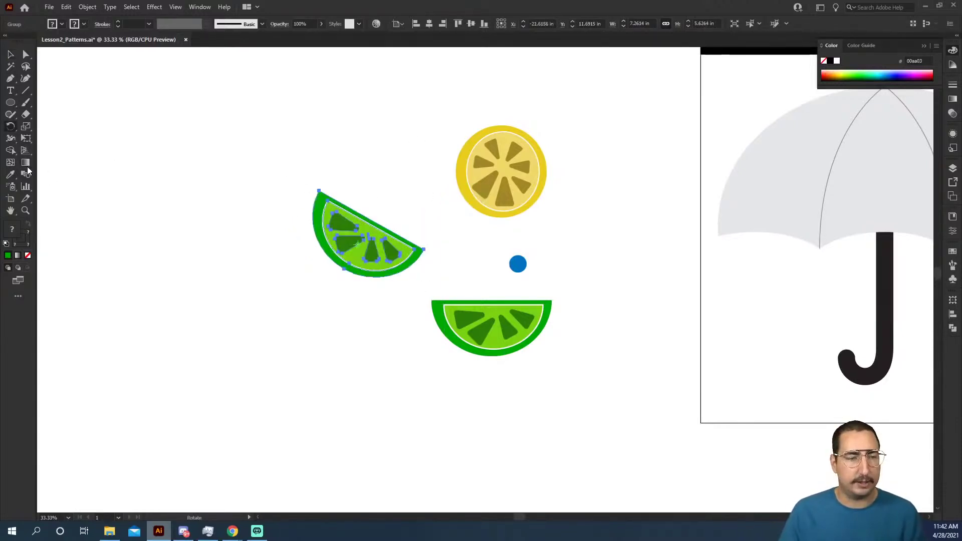
pyautogui.click(26, 127)
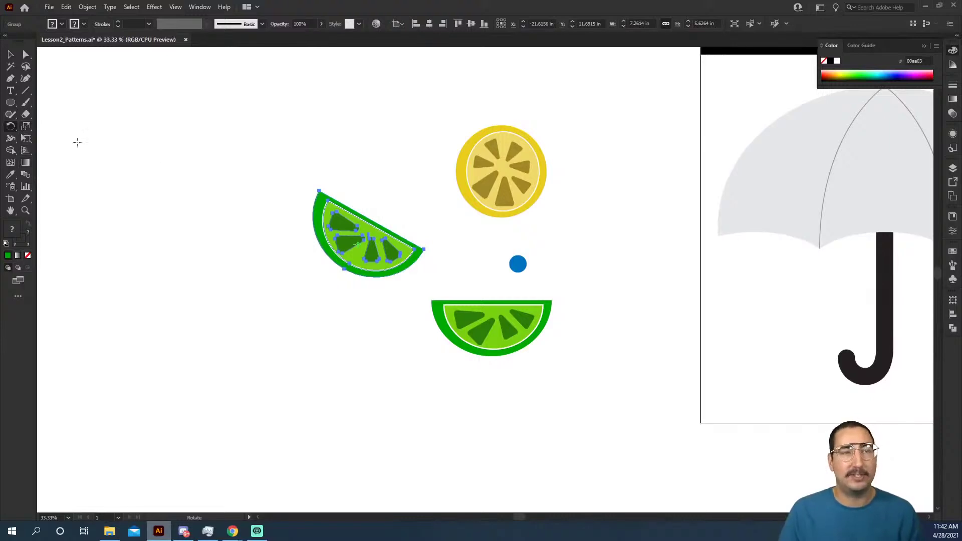
pyautogui.moveTo(522, 107); pyautogui.dragTo(445, 170)
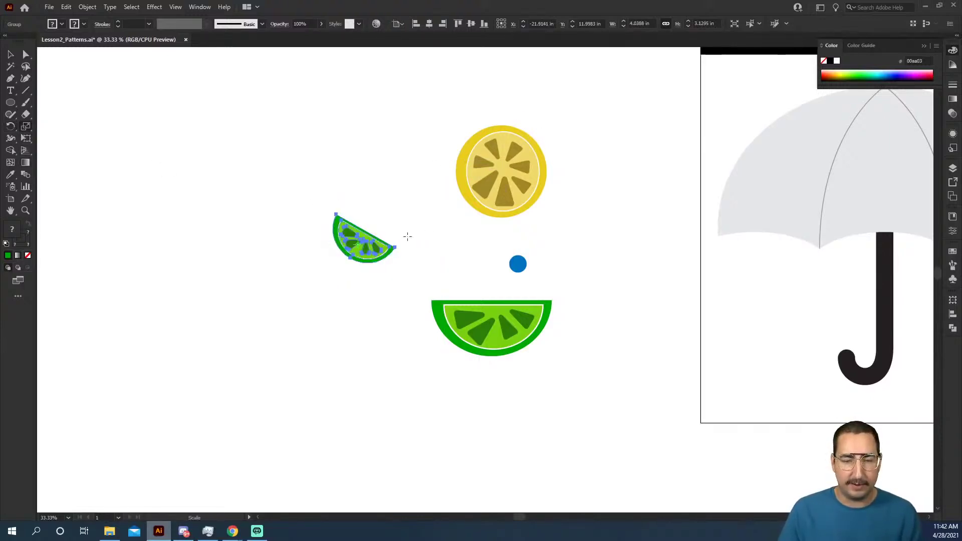
# Add a slightly rotated lemon slice copy about 3.6 in across below the small lime wedge, and move the original slice down beside that wedge
pyautogui.press('v')
pyautogui.moveTo(455, 247); pyautogui.dragTo(274, 283)
pyautogui.click(410, 181)
pyautogui.press('s')
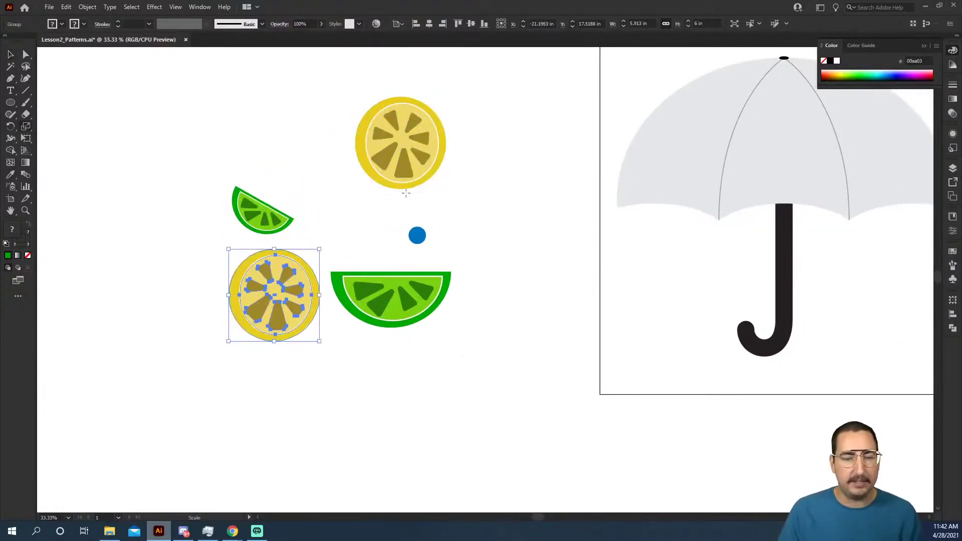
pyautogui.moveTo(388, 206); pyautogui.dragTo(356, 230)
pyautogui.press('v')
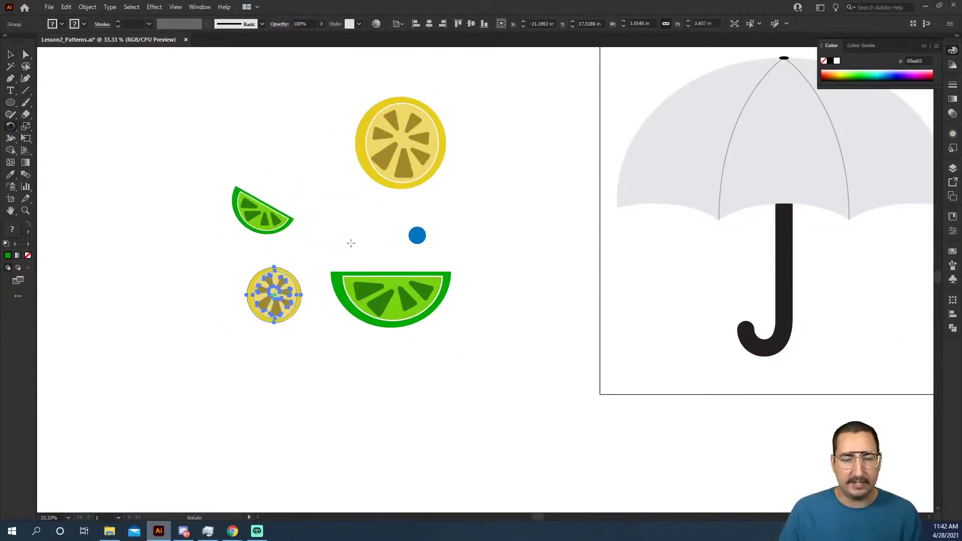
pyautogui.click(307, 197)
pyautogui.moveTo(402, 162); pyautogui.dragTo(361, 224)
# Add two blue circle copies about 0.61 in across, one above left of the small lemon slice and one above the small lime wedge
pyautogui.moveTo(417, 235); pyautogui.dragTo(228, 256)
pyautogui.press('s')
pyautogui.moveTo(359, 150); pyautogui.dragTo(308, 191)
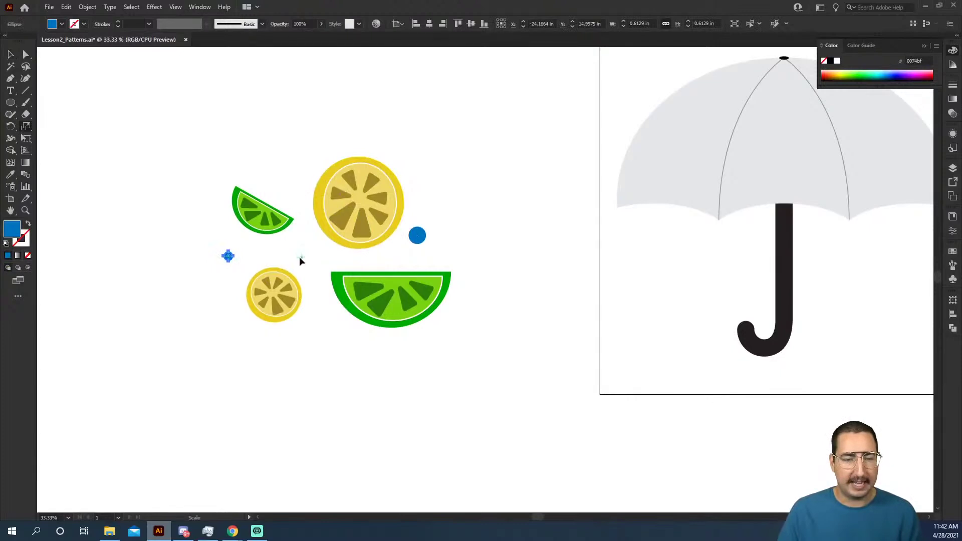
pyautogui.press('v')
pyautogui.click(264, 251)
pyautogui.moveTo(230, 260); pyautogui.dragTo(290, 187)
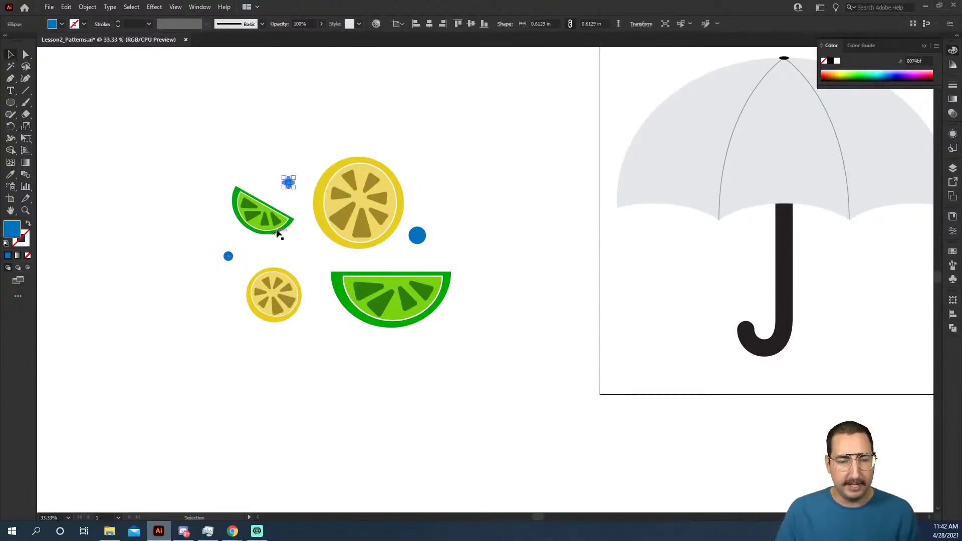
# Add a copy of the small lemon slice above the small lime wedge, scaled down to about 1.96 in across
pyautogui.moveTo(277, 288); pyautogui.dragTo(262, 146)
pyautogui.press('s')
pyautogui.moveTo(390, 97); pyautogui.dragTo(264, 75)
pyautogui.press('r')
pyautogui.press('v')
pyautogui.moveTo(266, 145); pyautogui.dragTo(268, 158)
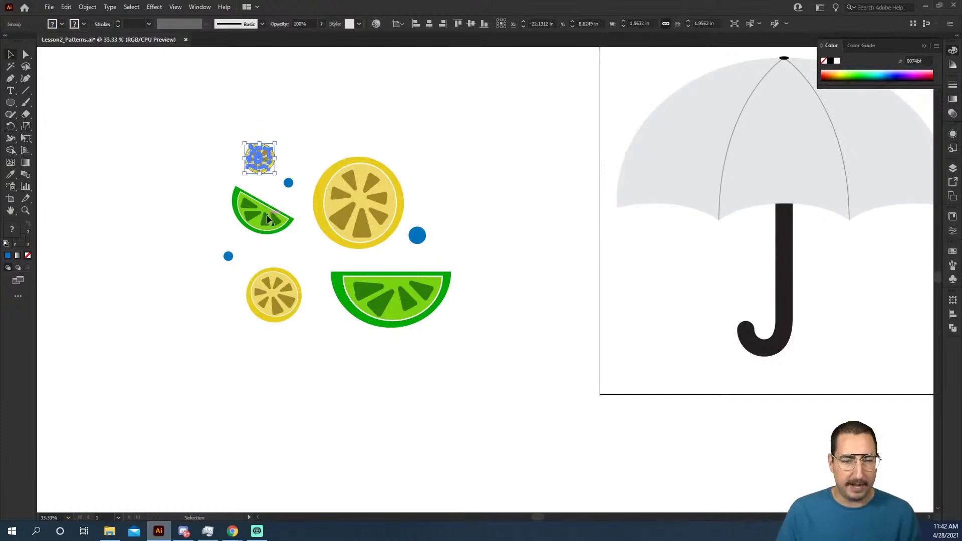
# Copy the small lime wedge to the right of the large lemon slice and rotate its flat edge to face the lemon
pyautogui.moveTo(269, 219); pyautogui.dragTo(450, 186)
pyautogui.press('r')
pyautogui.moveTo(447, 139); pyautogui.dragTo(364, 338)
pyautogui.moveTo(536, 151); pyautogui.dragTo(560, 131)
pyautogui.press('v')
pyautogui.click(545, 173)
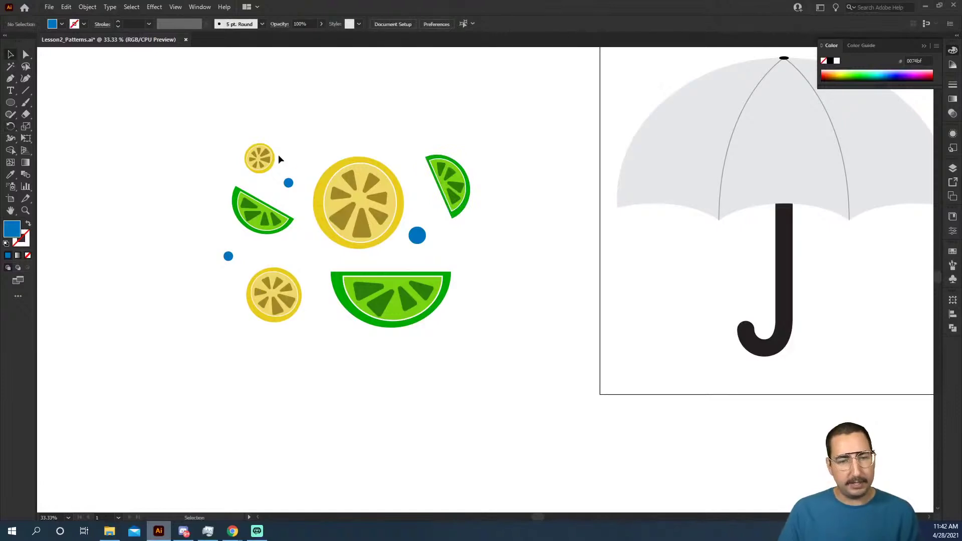
# Move the smallest lemon slice slightly down and add a blue circle copy about 0.73 in across at the large lemon slice's lower left
pyautogui.moveTo(259, 156); pyautogui.dragTo(259, 164)
pyautogui.click(473, 121)
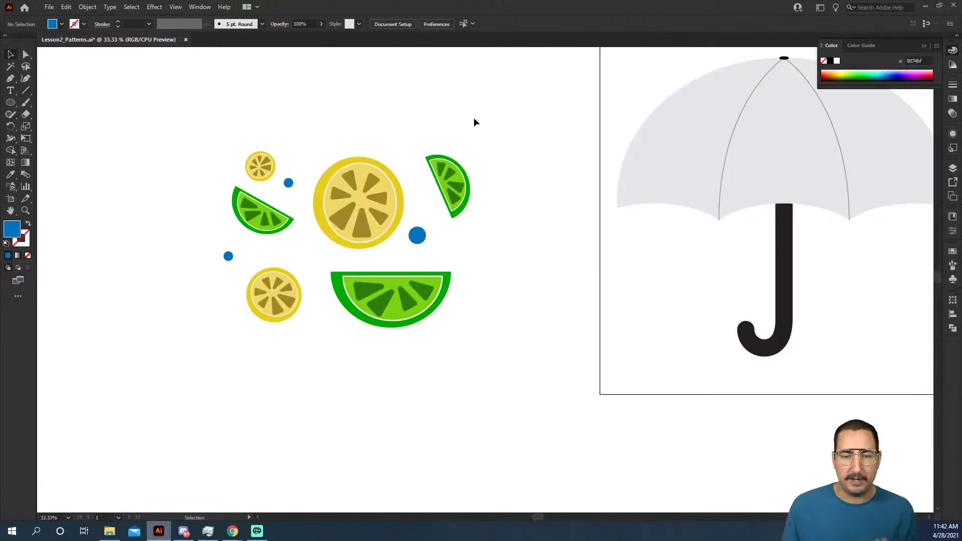
pyautogui.moveTo(420, 240); pyautogui.dragTo(315, 255)
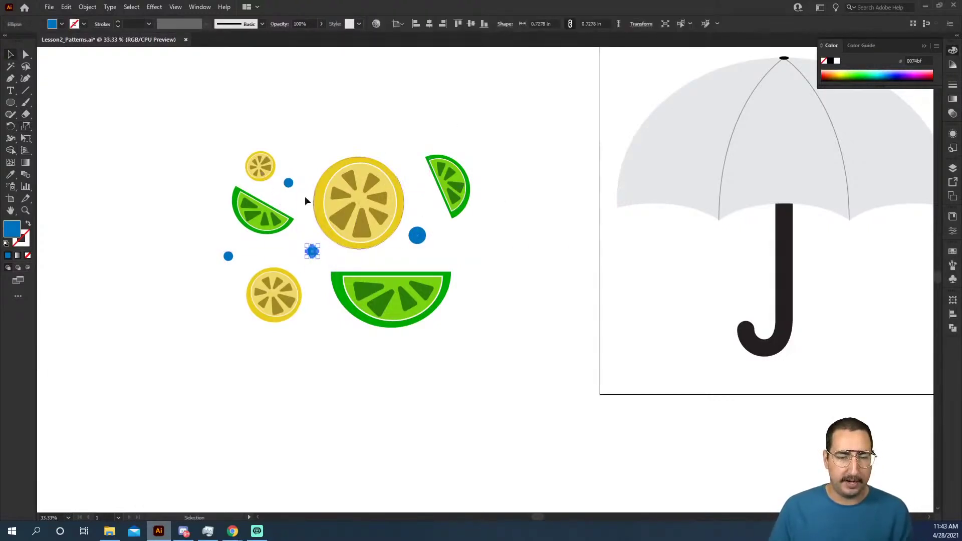
pyautogui.moveTo(288, 182); pyautogui.dragTo(321, 309)
pyautogui.hotkey('ctrl', 'z')
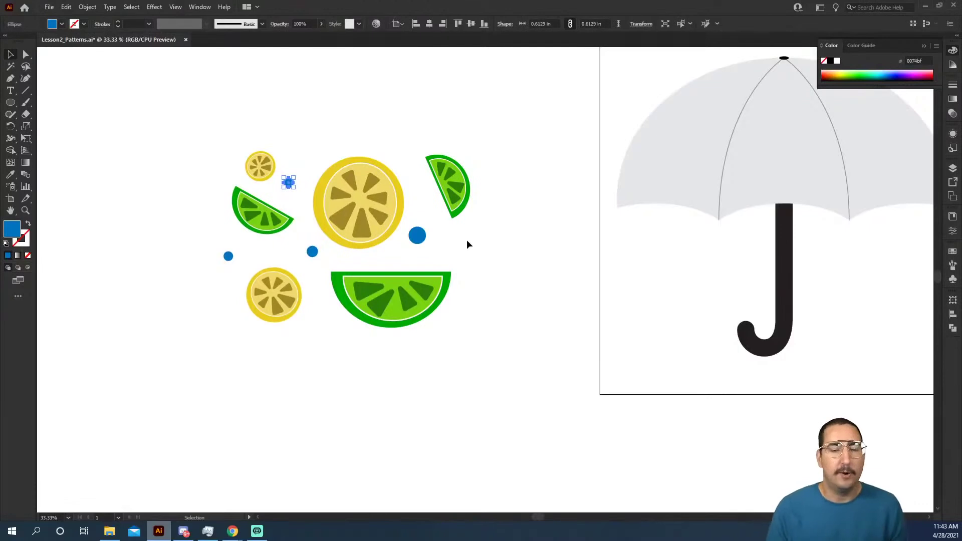
# Make a new pattern from the whole cluster of lemon slices, lime wedges and blue circles, and dismiss the notice
pyautogui.click(503, 176)
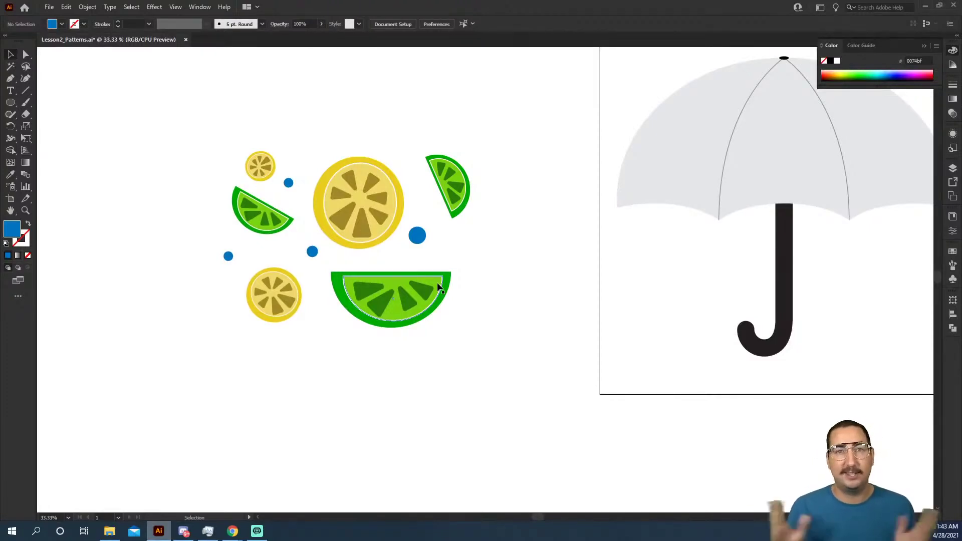
pyautogui.moveTo(515, 121); pyautogui.dragTo(176, 357)
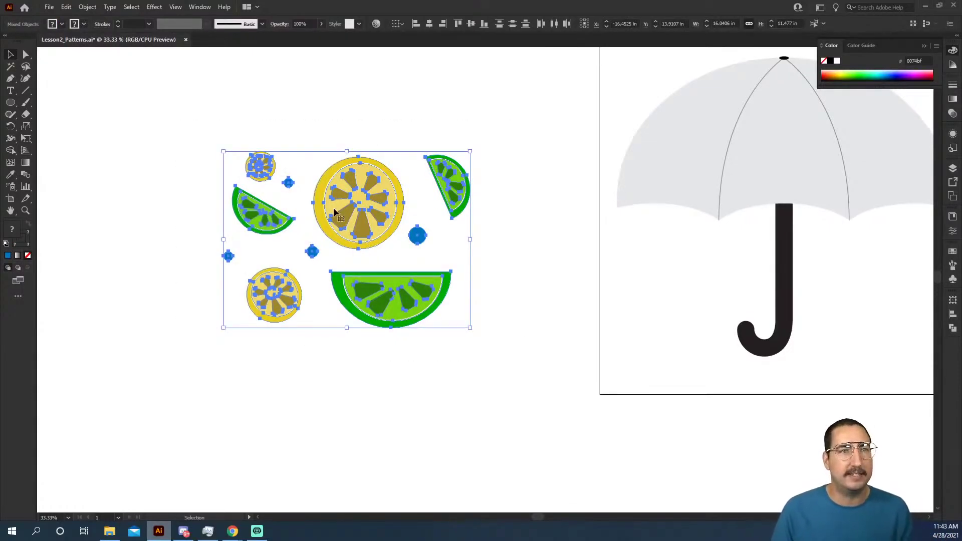
pyautogui.click(88, 8)
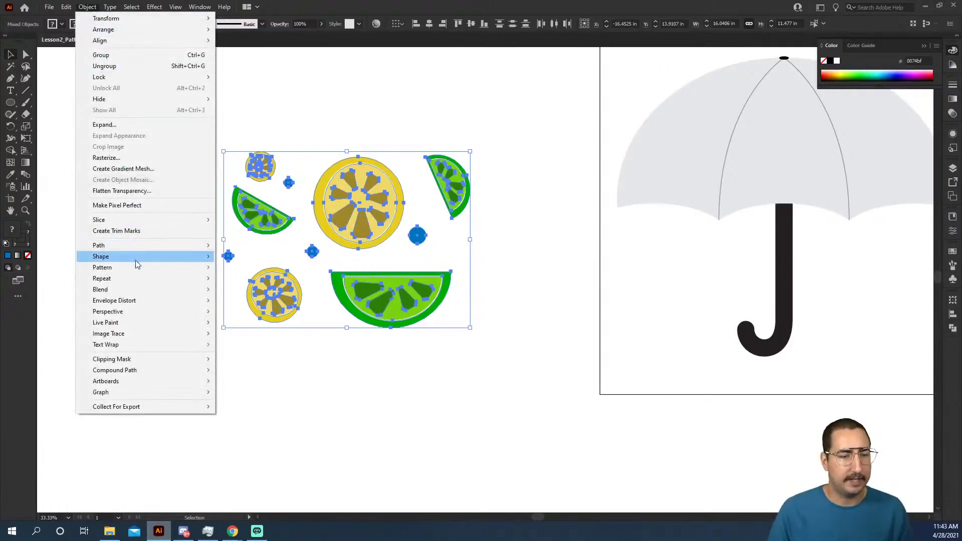
pyautogui.moveTo(136, 266)
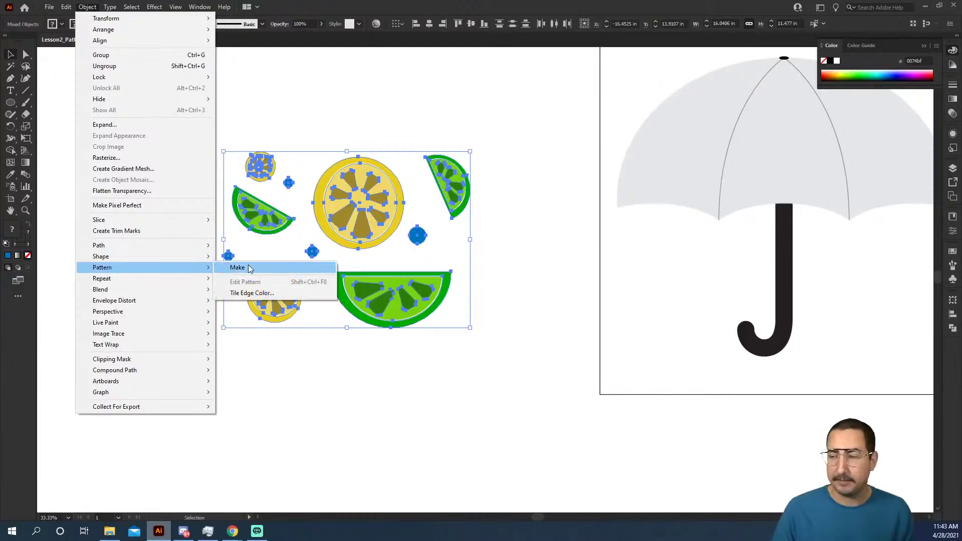
pyautogui.click(237, 268)
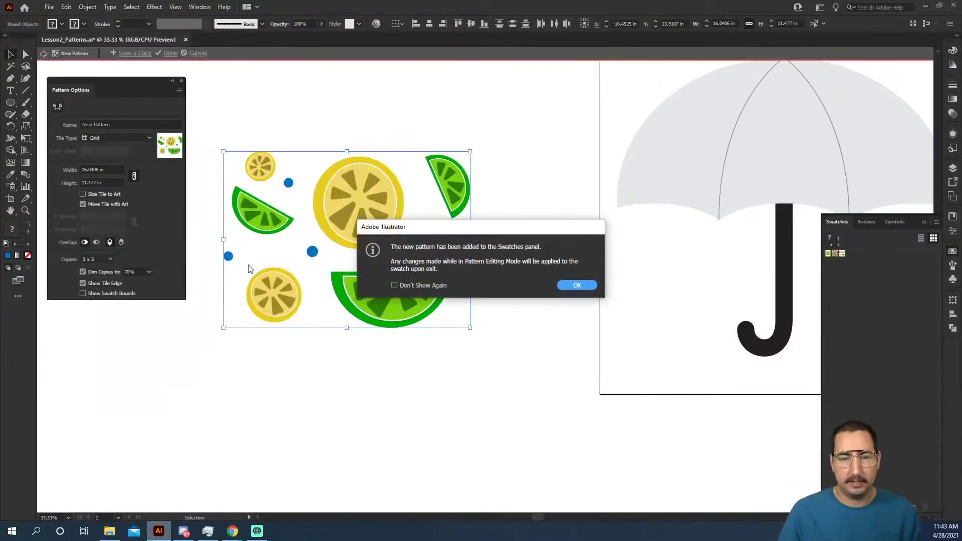
pyautogui.click(577, 286)
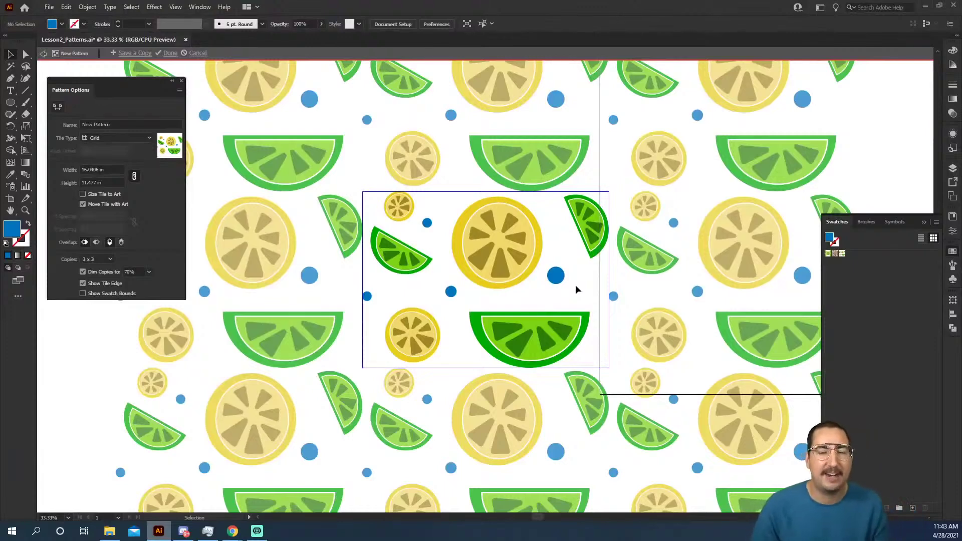
# Try 5 x 5, 1 x 1 and 1 x 3 copies in the pattern preview, and return to 3 x 3
pyautogui.press('z')
pyautogui.keyDown('alt'); pyautogui.click(488, 309); pyautogui.keyUp('alt')
pyautogui.keyDown('alt'); pyautogui.click(488, 291); pyautogui.keyUp('alt')
pyautogui.click(494, 266)
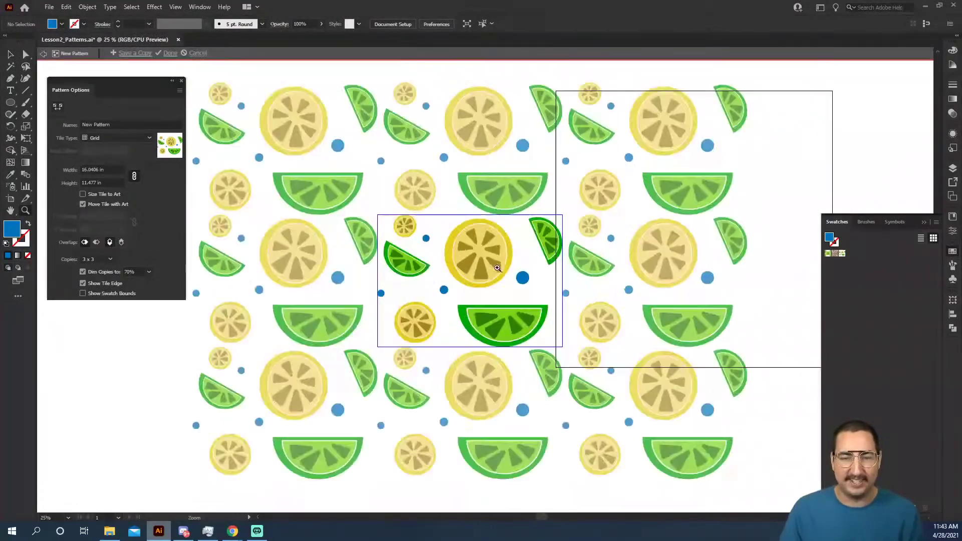
pyautogui.moveTo(496, 282); pyautogui.dragTo(481, 268)
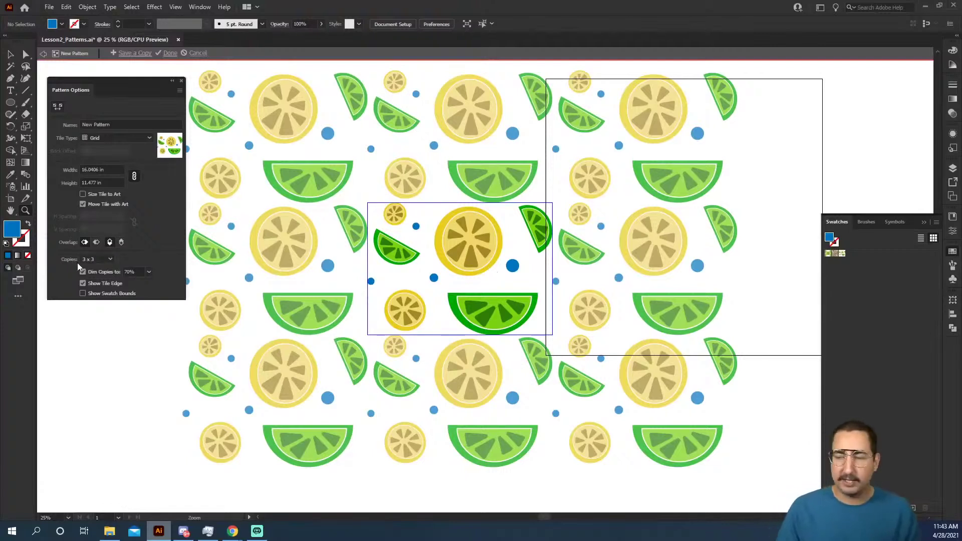
pyautogui.moveTo(125, 80)
pyautogui.mouseDown()
pyautogui.moveTo(152, 78)
pyautogui.moveTo(125, 90)
pyautogui.mouseUp()
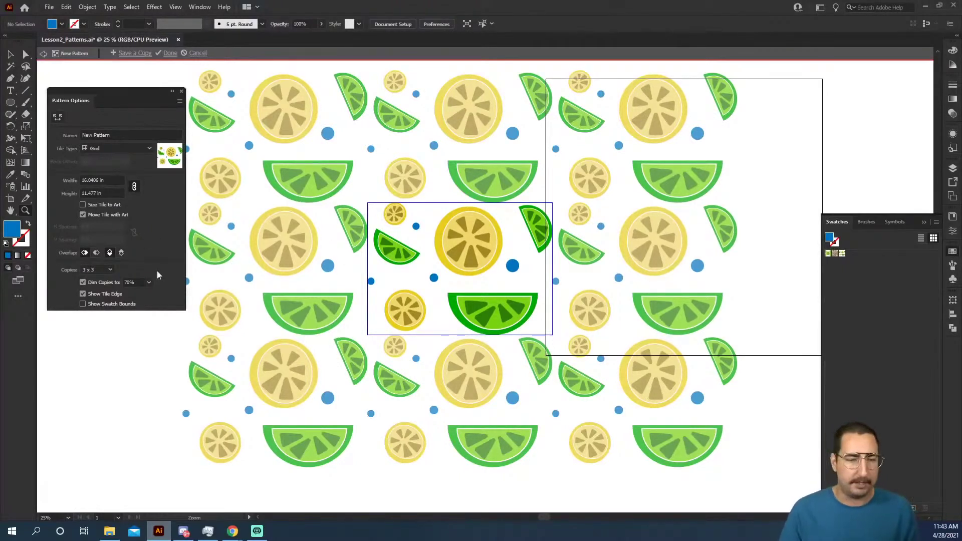
pyautogui.click(93, 269)
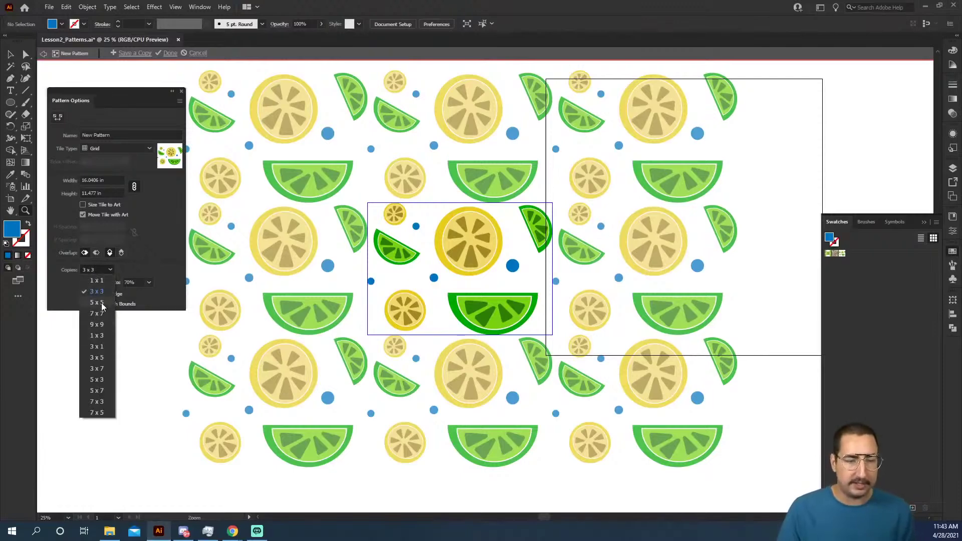
pyautogui.click(102, 302)
pyautogui.click(104, 270)
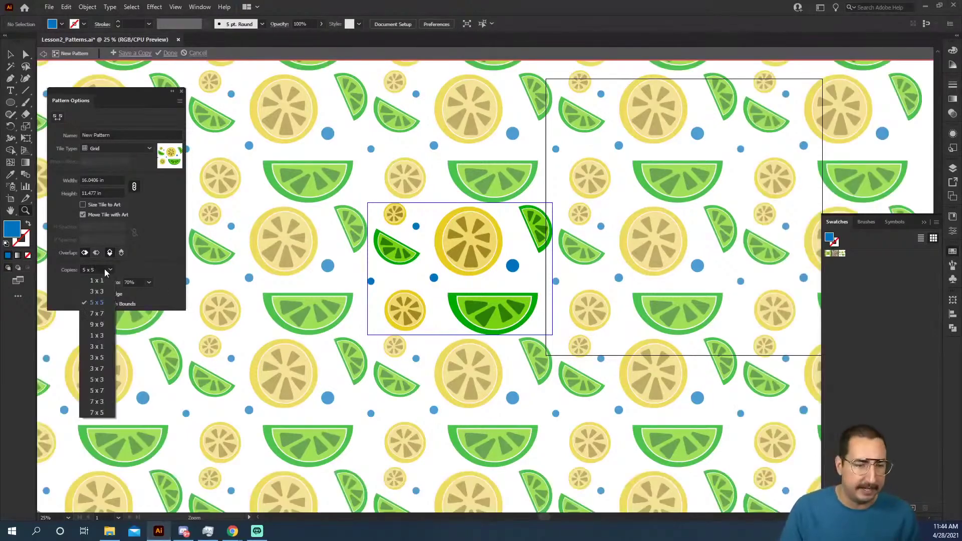
pyautogui.click(99, 280)
pyautogui.click(95, 269)
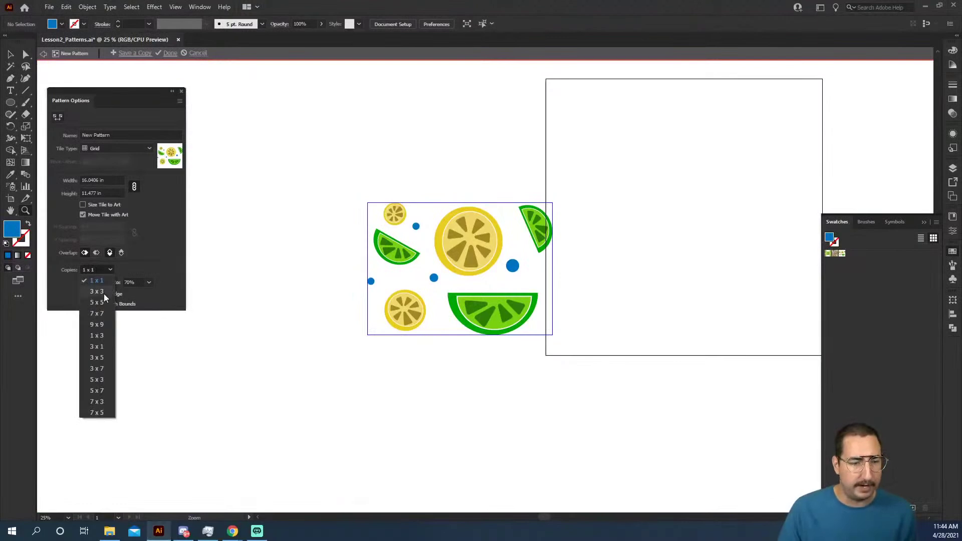
pyautogui.click(99, 334)
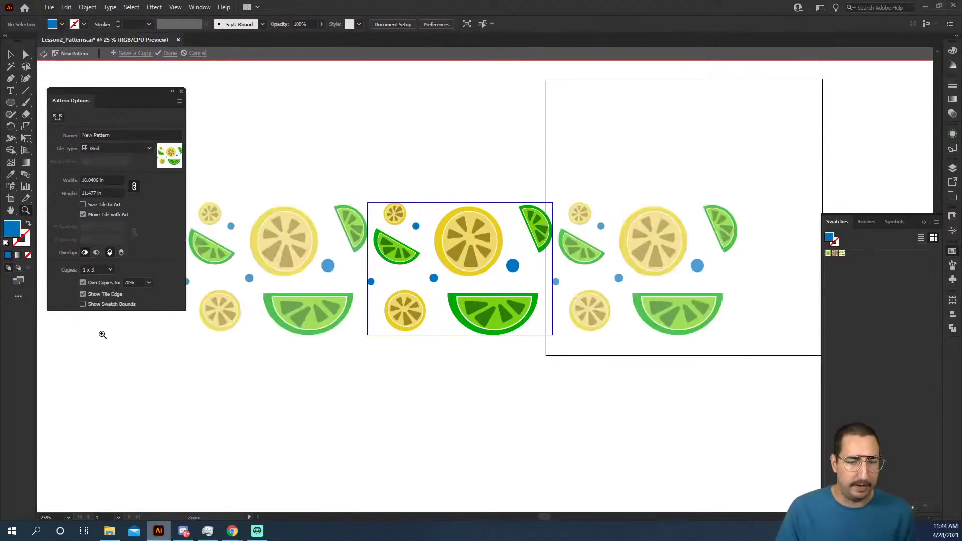
pyautogui.click(91, 269)
pyautogui.click(100, 293)
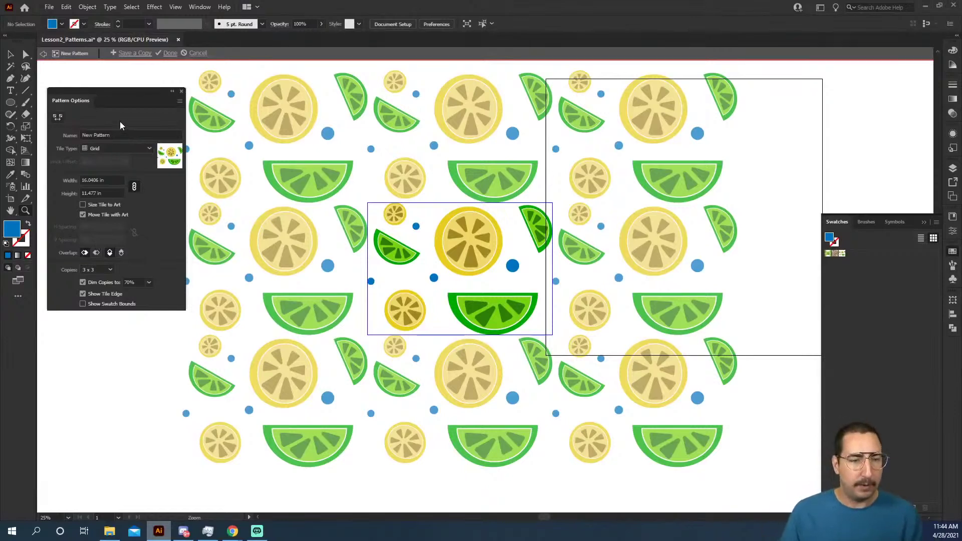
# Name the new pattern Umbrellaella
pyautogui.click(115, 133)
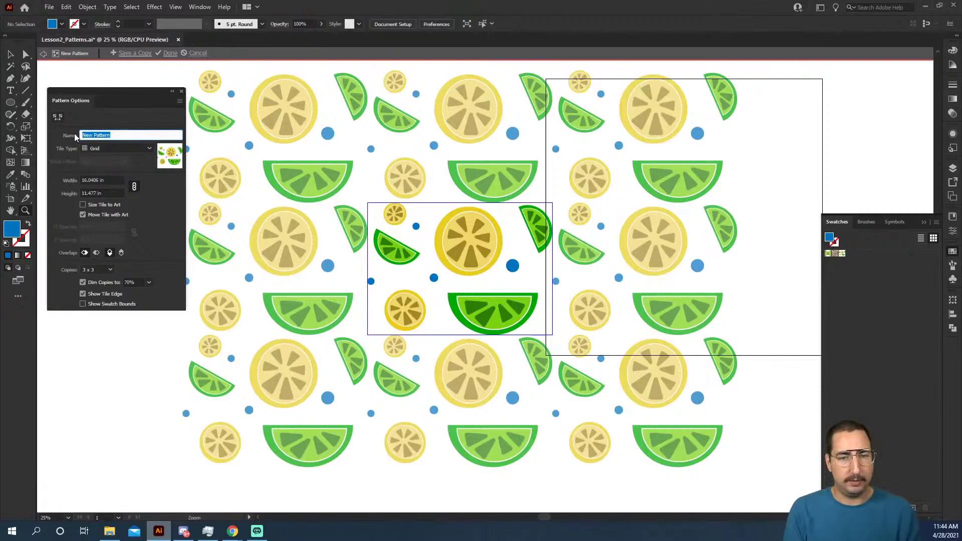
pyautogui.write('Umb')
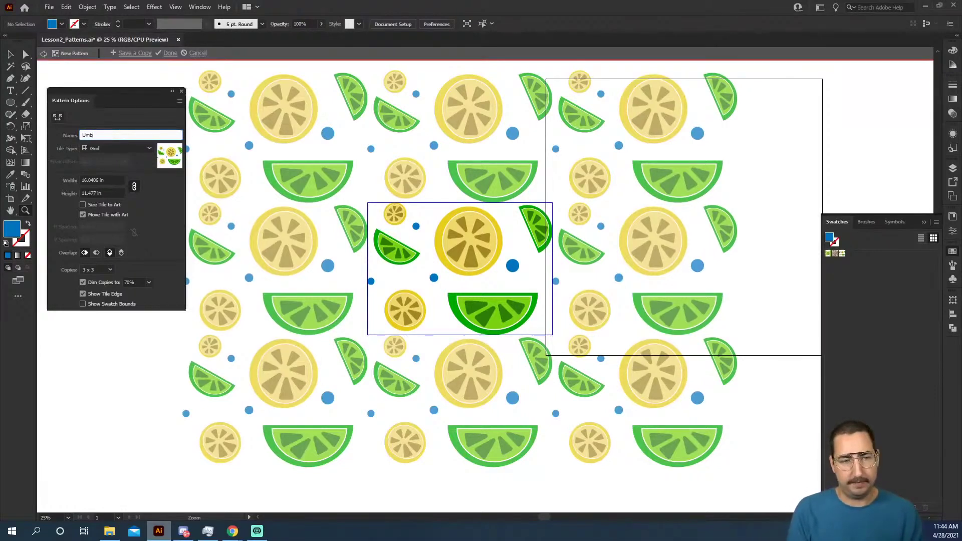
pyautogui.write('rellaella')
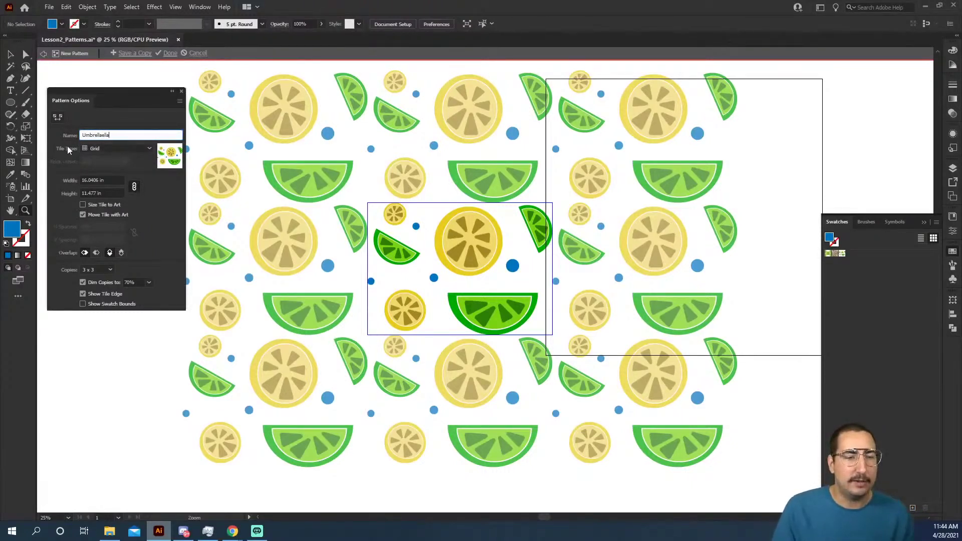
# Compare the Brick by Row and Brick by Column tile types with Grid, and return the pattern to Grid
pyautogui.click(97, 148)
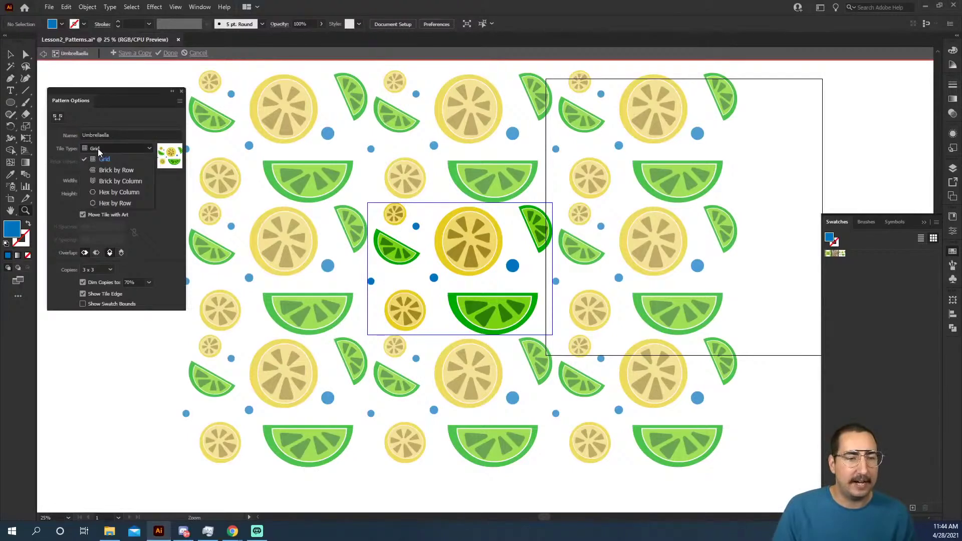
pyautogui.click(122, 171)
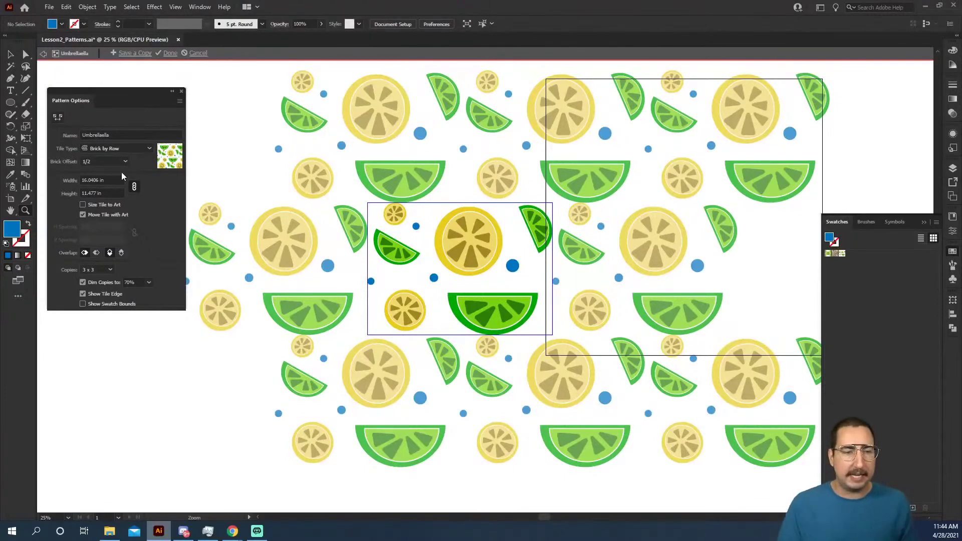
pyautogui.click(117, 151)
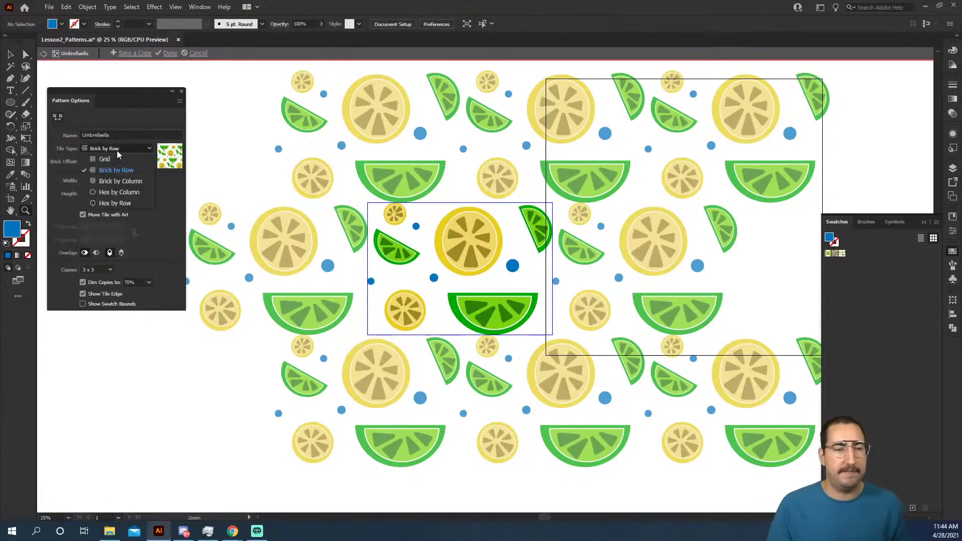
pyautogui.click(120, 182)
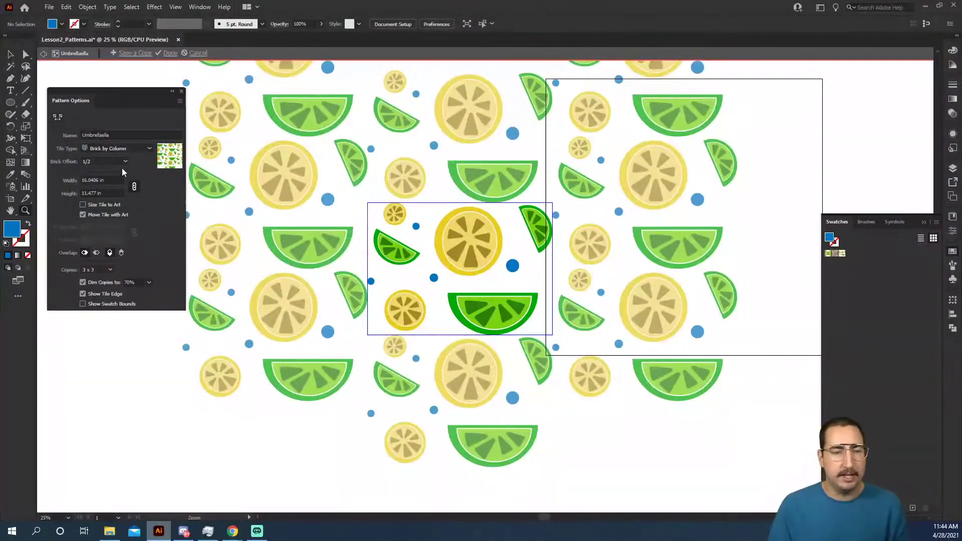
pyautogui.click(116, 149)
pyautogui.click(115, 156)
pyautogui.click(116, 150)
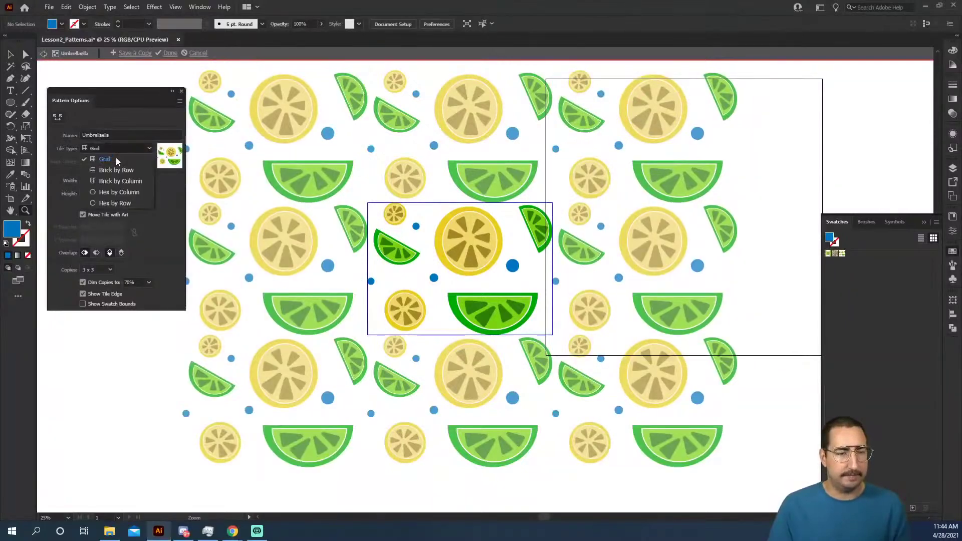
pyautogui.click(119, 182)
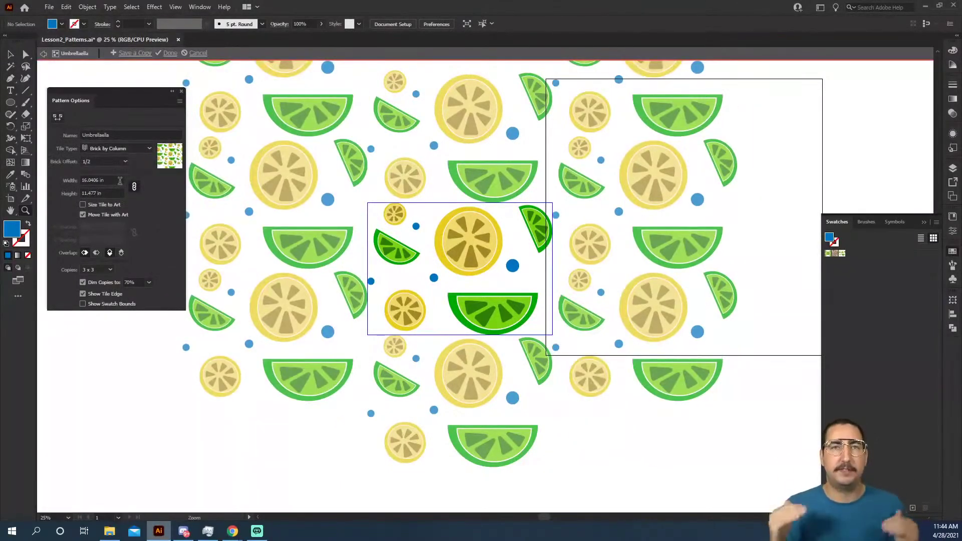
pyautogui.click(113, 149)
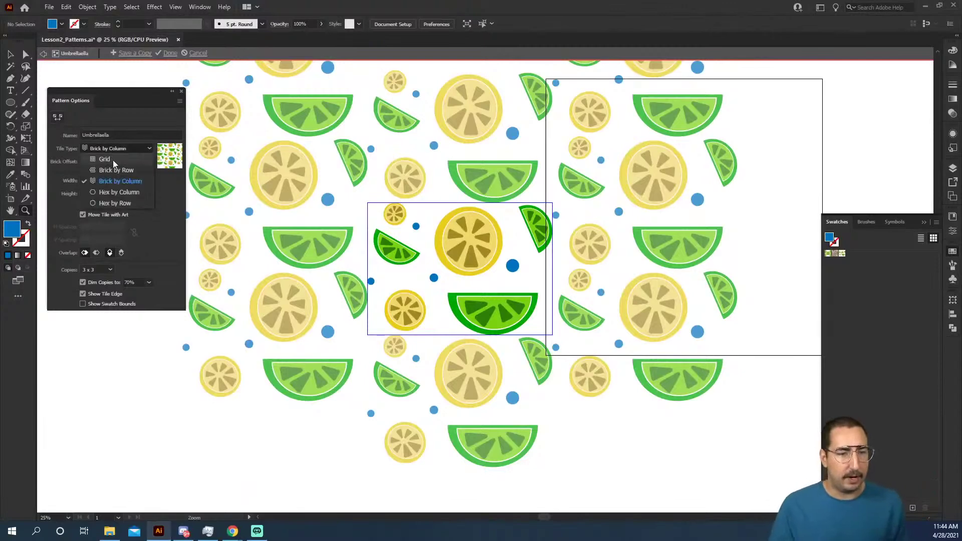
pyautogui.click(114, 160)
# Try the Hex by Column tile type on the pattern and return it to Grid
pyautogui.click(120, 149)
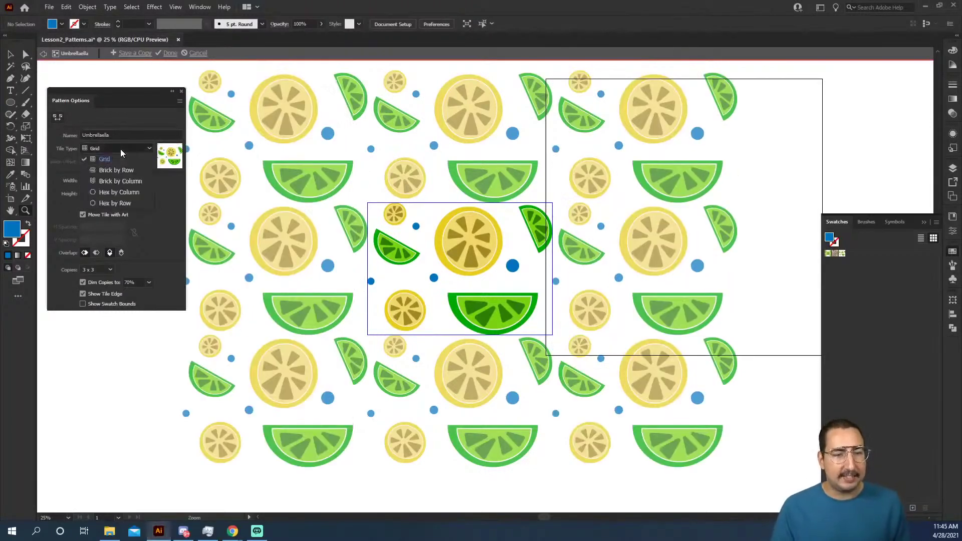
pyautogui.click(123, 194)
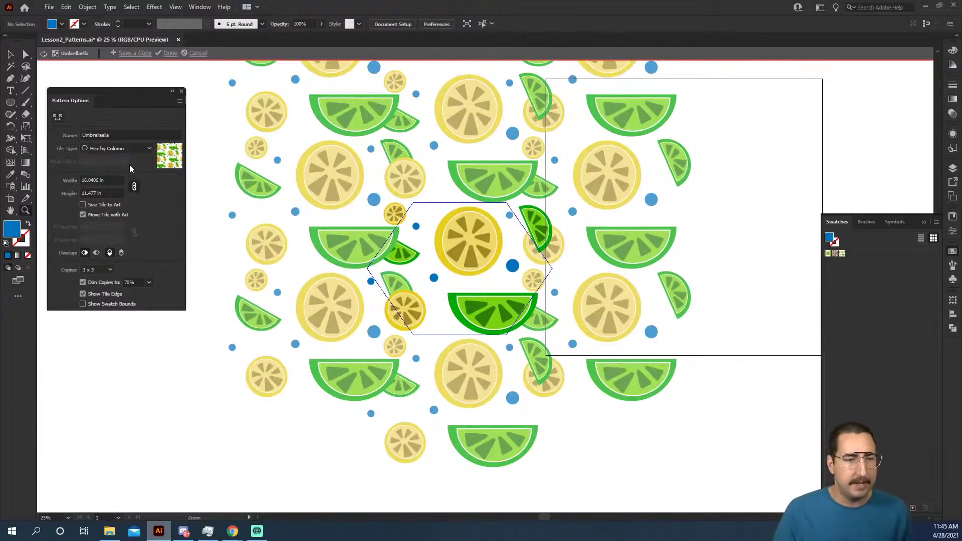
pyautogui.click(119, 147)
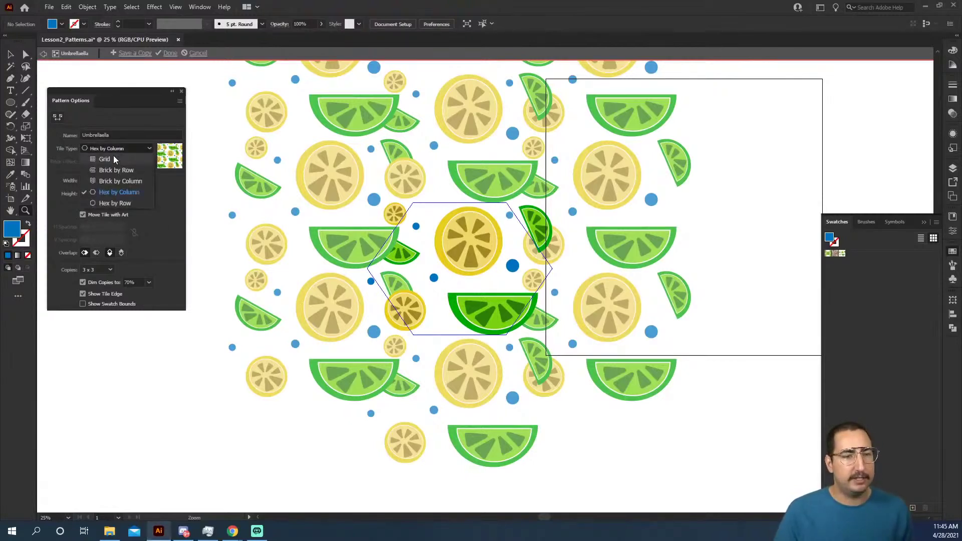
pyautogui.click(114, 159)
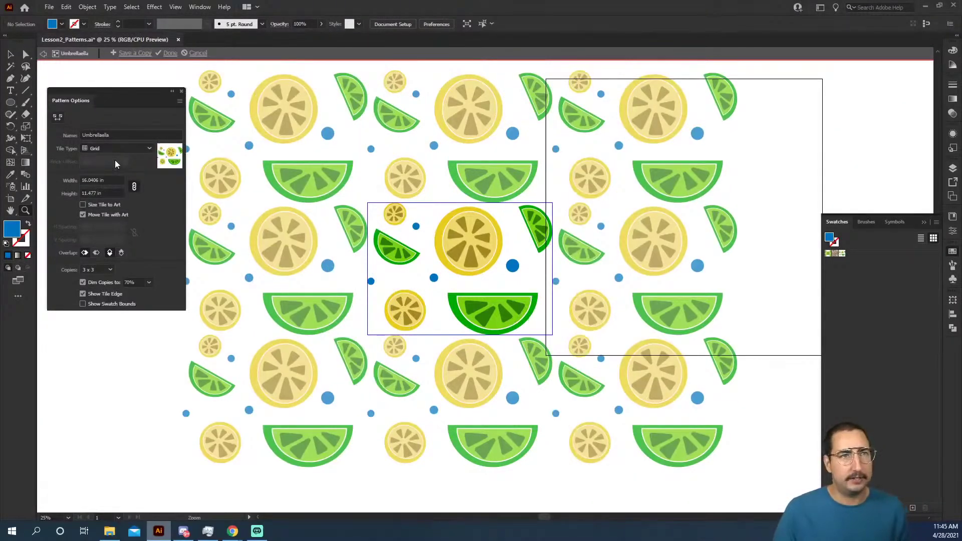
# Set the pattern's tile type to Brick by Row and, after trying offsets of 2/3 and 2/5, set the brick offset to 3/5
pyautogui.click(116, 150)
pyautogui.click(114, 169)
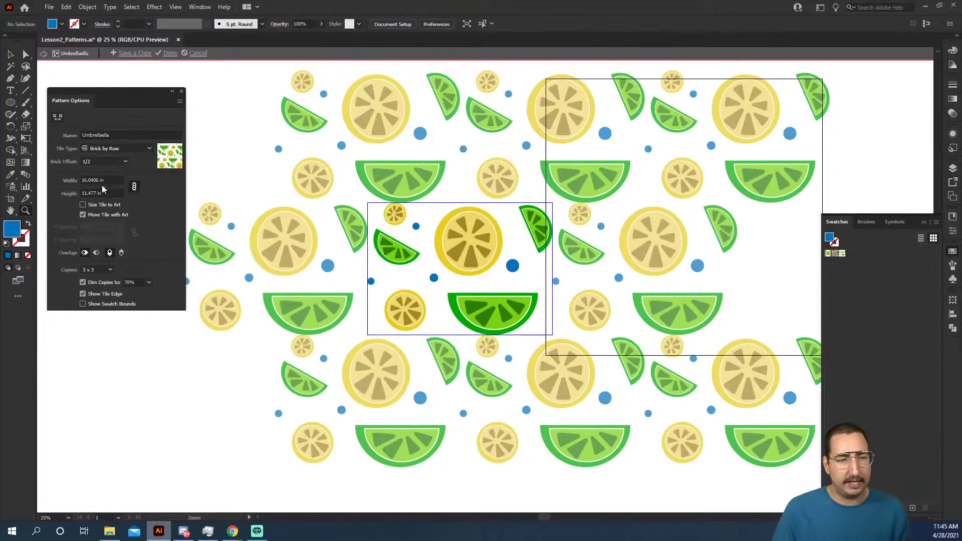
pyautogui.click(110, 162)
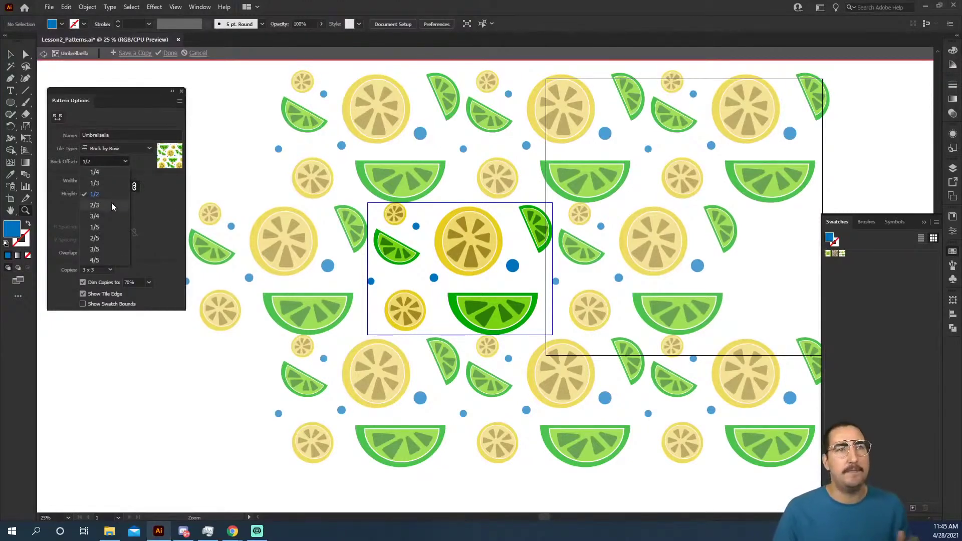
pyautogui.click(95, 206)
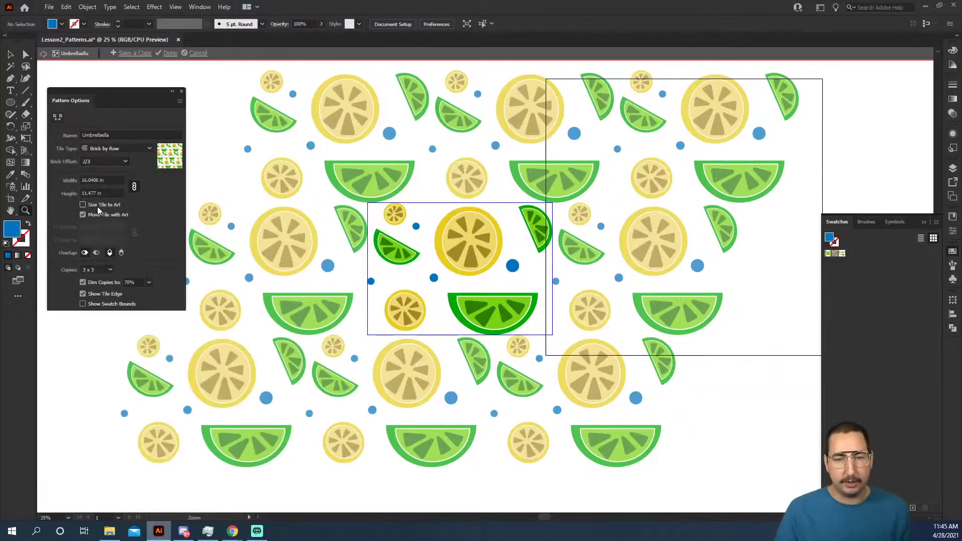
pyautogui.click(105, 161)
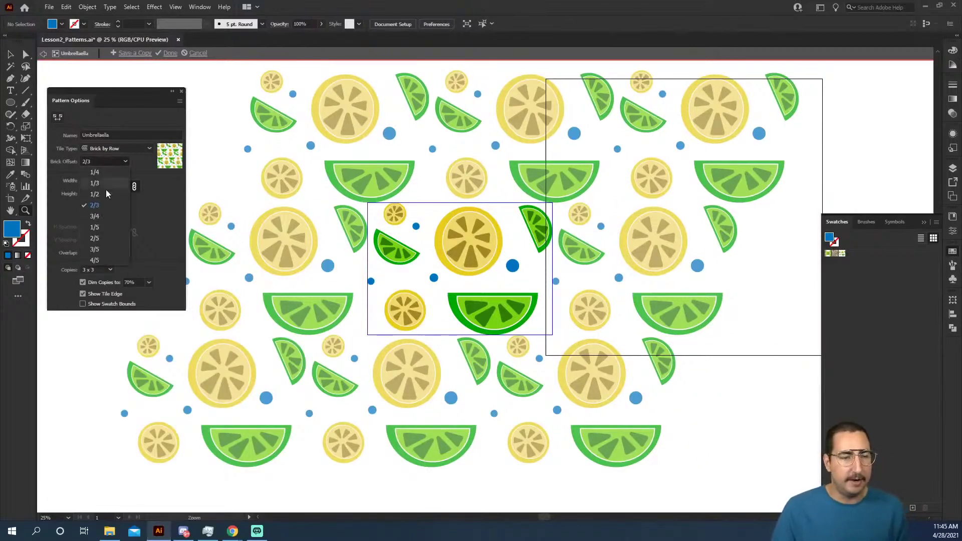
pyautogui.click(101, 239)
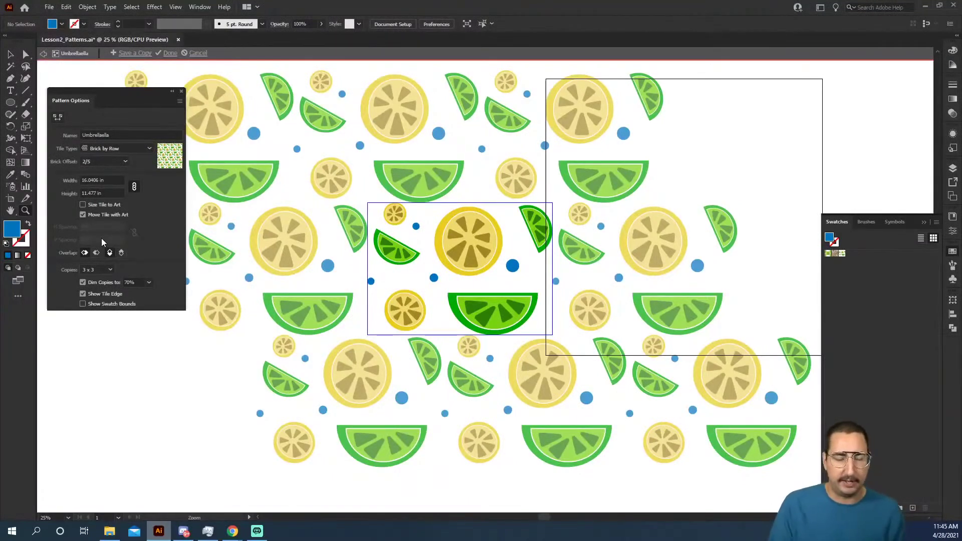
pyautogui.click(100, 161)
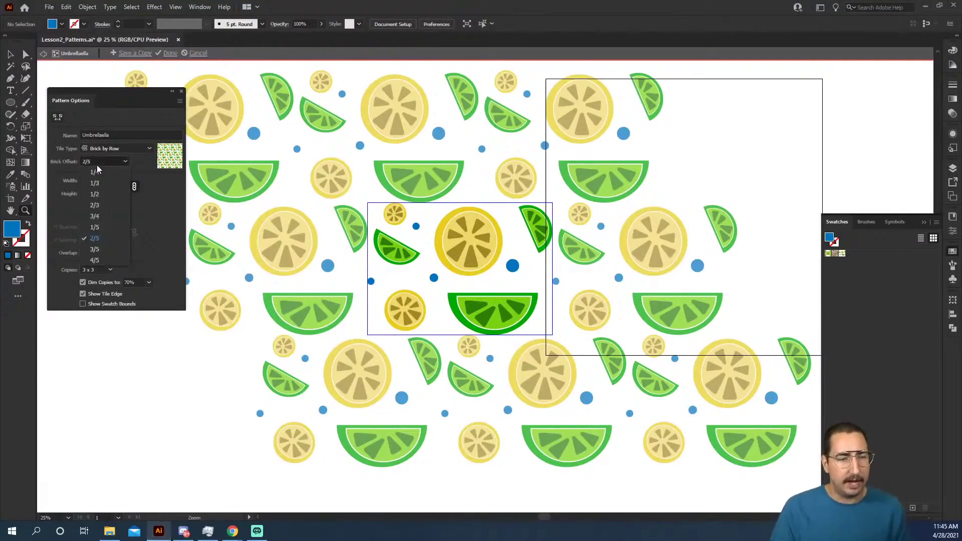
pyautogui.click(104, 249)
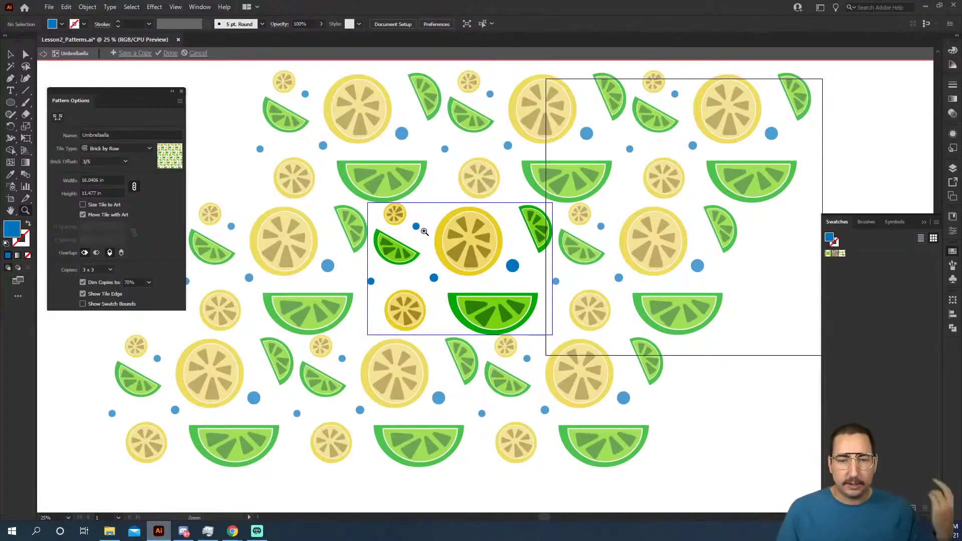
# Duplicate the upright lime wedge near the tile's upper-right corner to just above the large lemon slice and shrink the copy
pyautogui.press('v')
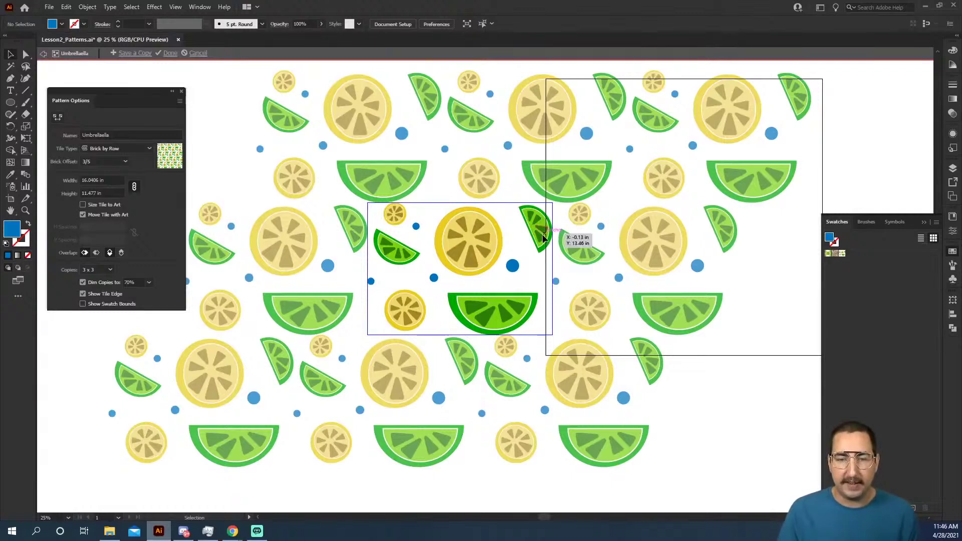
pyautogui.moveTo(541, 234); pyautogui.dragTo(506, 206)
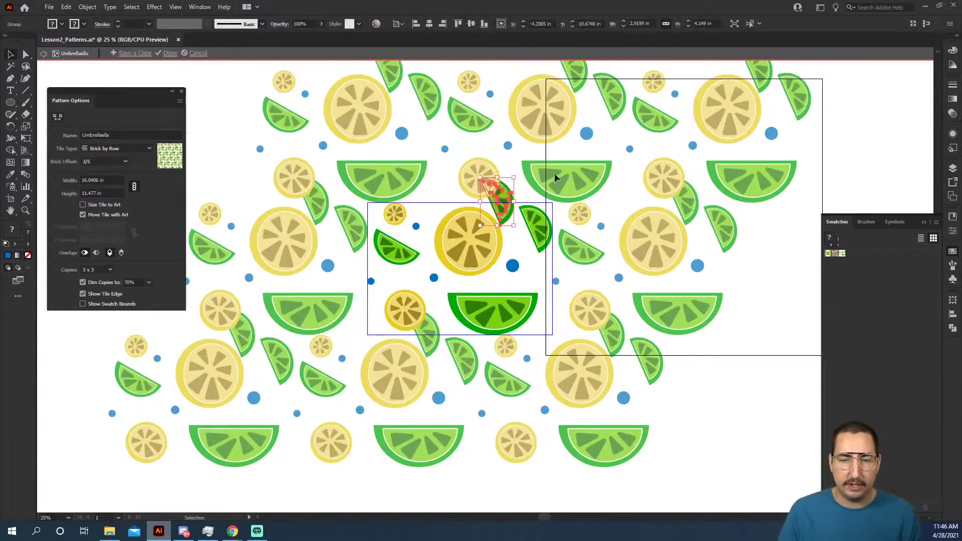
pyautogui.press('s')
pyautogui.moveTo(626, 108); pyautogui.dragTo(594, 140)
pyautogui.moveTo(588, 145); pyautogui.dragTo(586, 148)
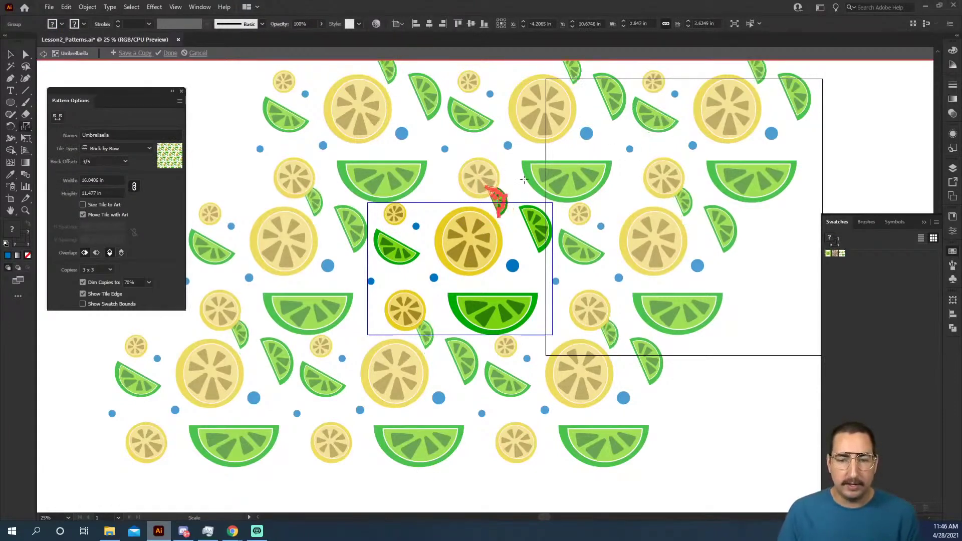
pyautogui.press('v')
pyautogui.click(518, 179)
pyautogui.moveTo(500, 219); pyautogui.dragTo(503, 215)
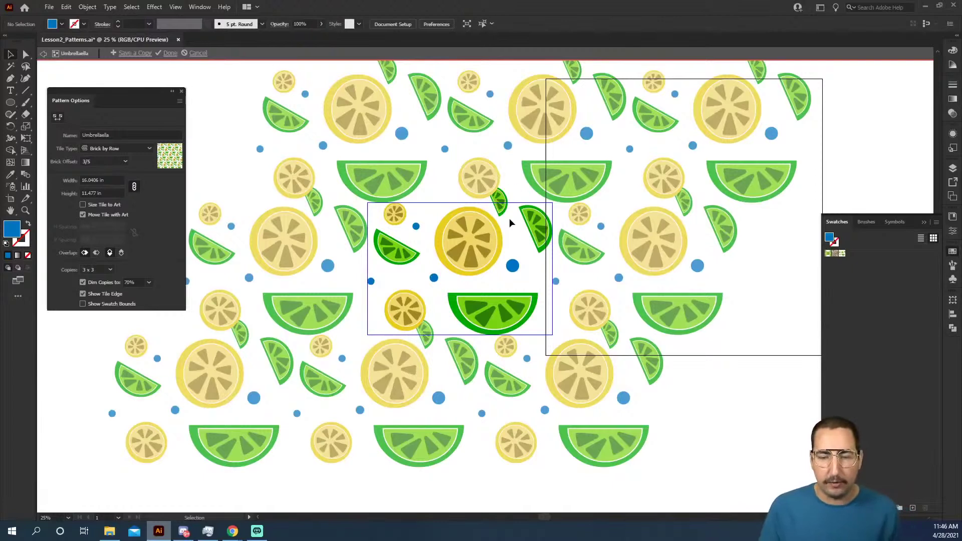
pyautogui.moveTo(503, 216); pyautogui.dragTo(506, 215)
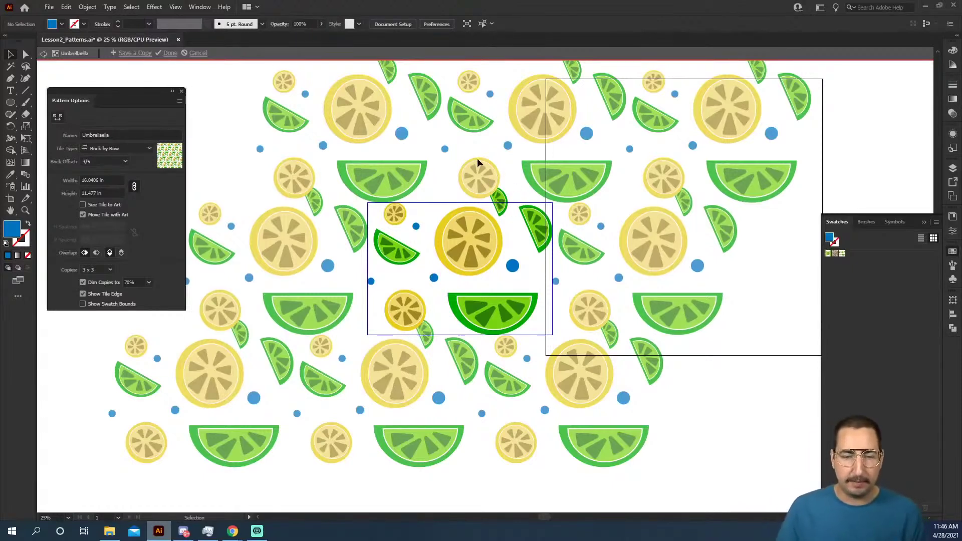
# Place an enlarged copy of the lower lemon slice across the tile's left edge and move the edge's blue dot down beside the original slice
pyautogui.moveTo(404, 312); pyautogui.dragTo(362, 261)
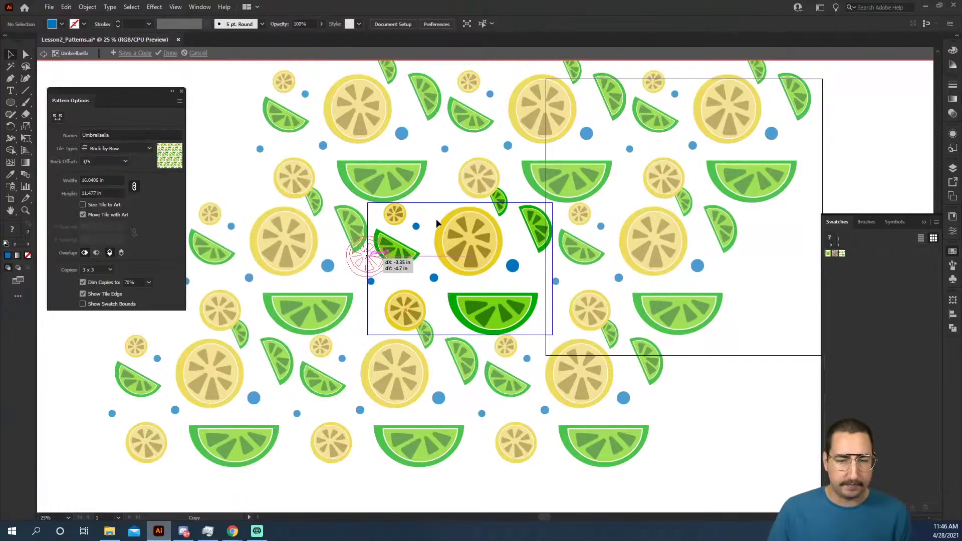
pyautogui.press('s')
pyautogui.moveTo(453, 194); pyautogui.dragTo(477, 178)
pyautogui.press('v')
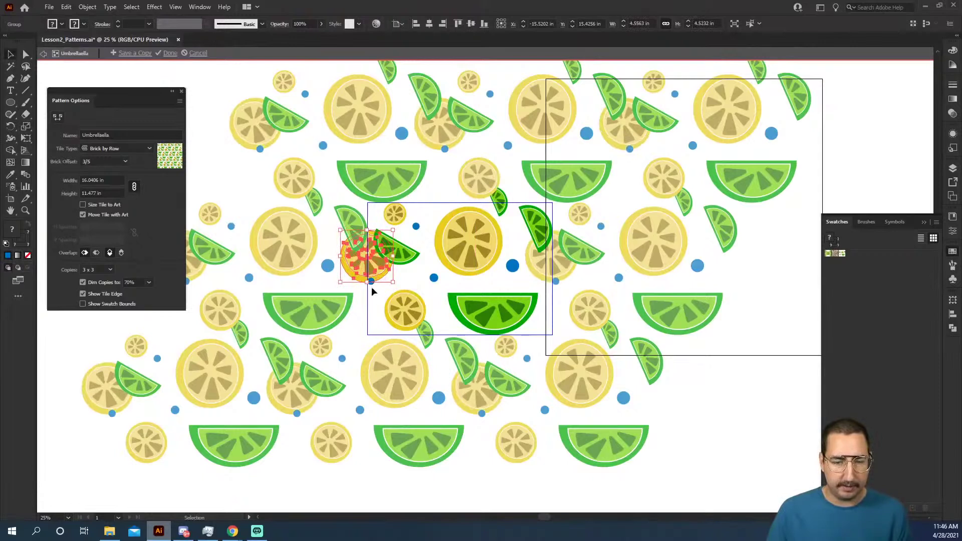
pyautogui.moveTo(372, 282); pyautogui.dragTo(374, 308)
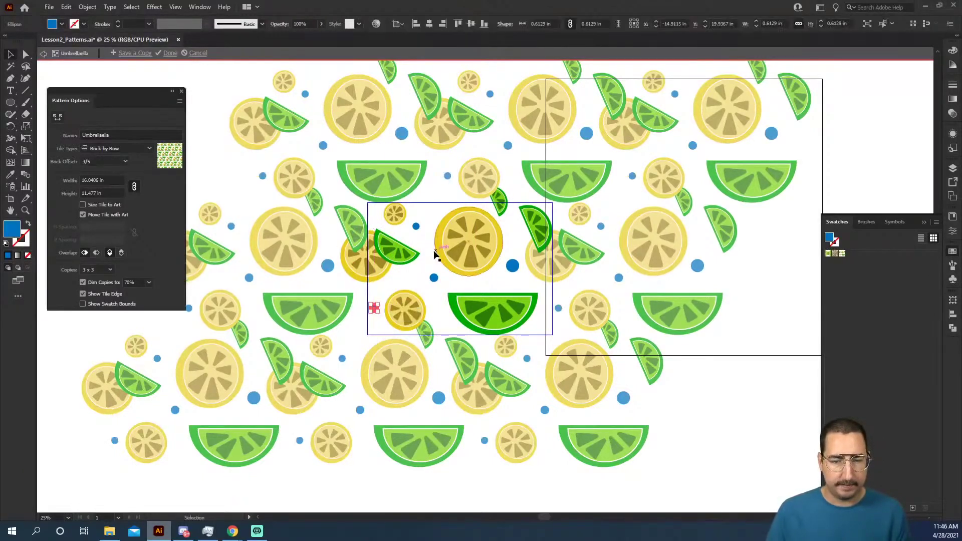
pyautogui.click(435, 250)
pyautogui.click(423, 235)
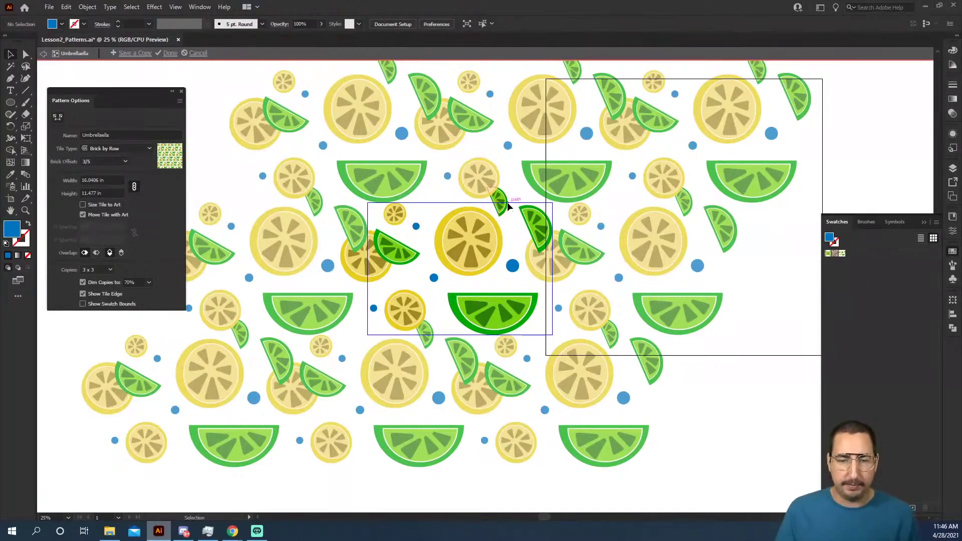
# Duplicate the small lime wedge to the tile's upper edge beside the smallest lemon slice and rotate the copy nearly horizontal, cut side up
pyautogui.moveTo(499, 198); pyautogui.dragTo(427, 205)
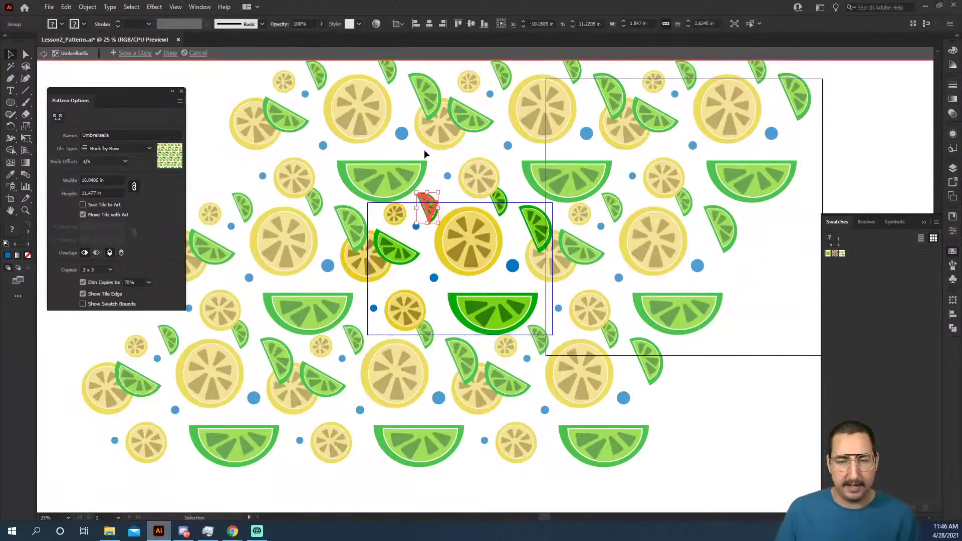
pyautogui.press('r')
pyautogui.moveTo(564, 200); pyautogui.dragTo(434, 205)
pyautogui.press('v')
pyautogui.click(434, 194)
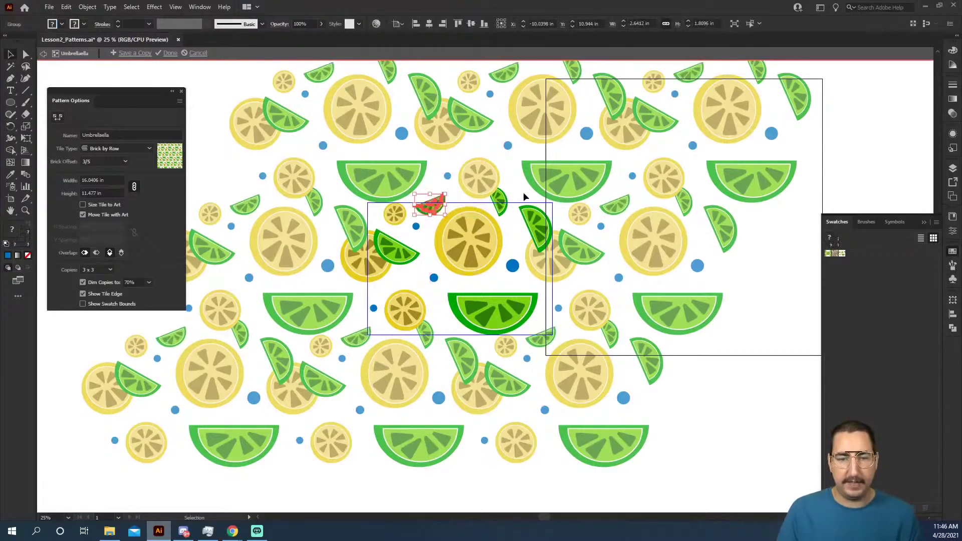
pyautogui.click(523, 193)
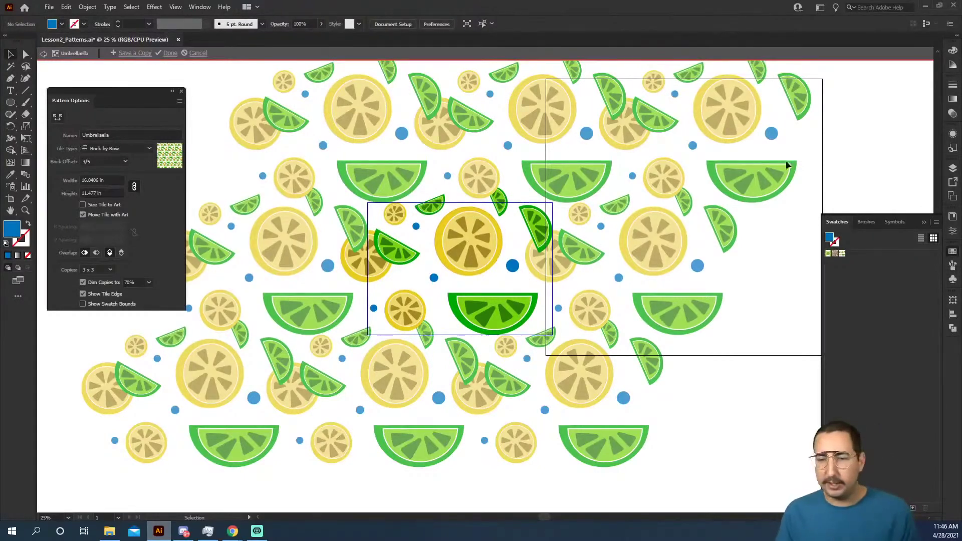
# Try deleting the large central lemon slice from the pattern tile, then undo the deletion and deselect it
pyautogui.press('z')
pyautogui.keyDown('alt'); pyautogui.click(451, 283); pyautogui.keyUp('alt')
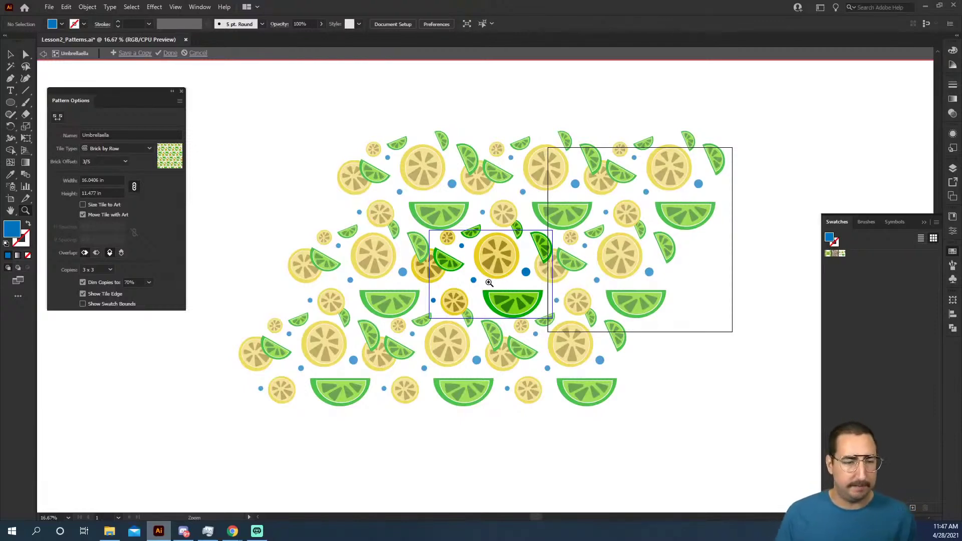
pyautogui.click(539, 280)
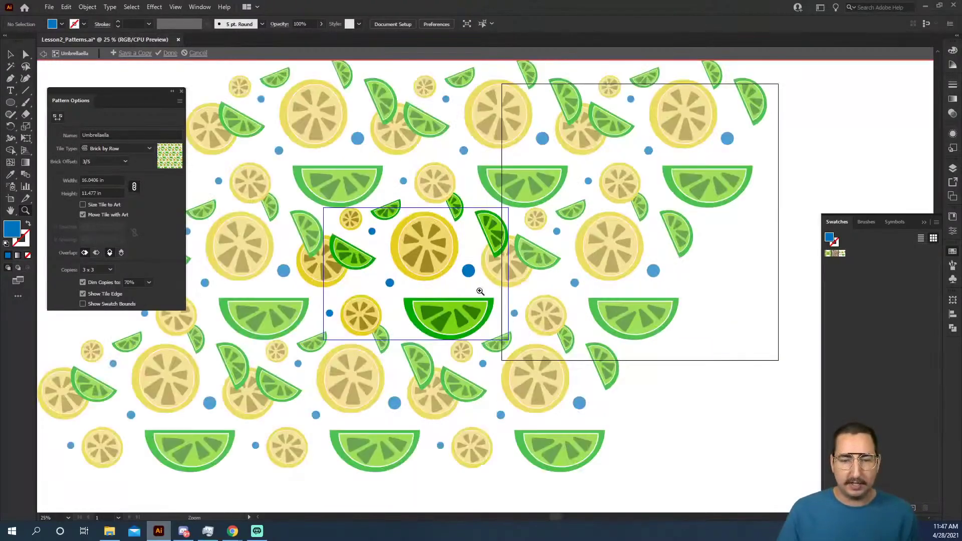
pyautogui.click(429, 291)
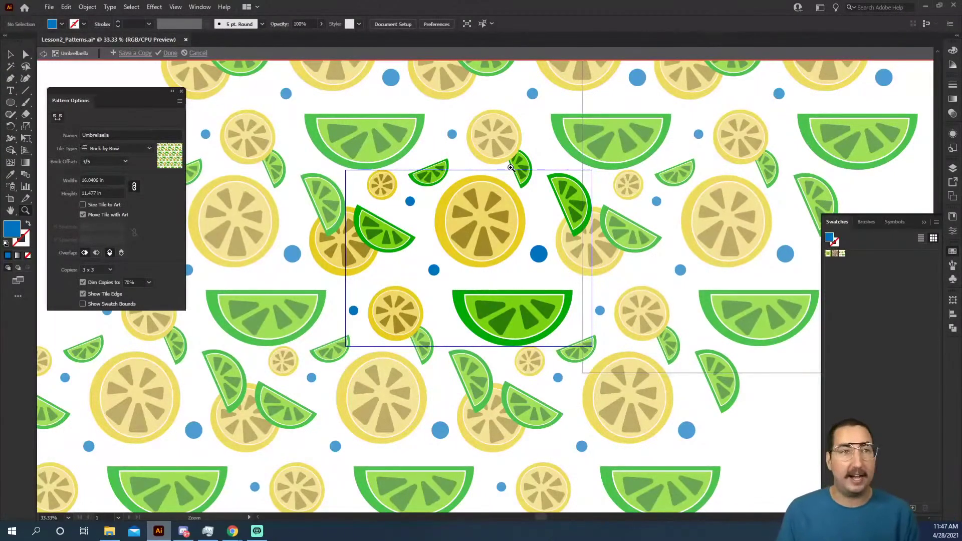
pyautogui.press('v')
pyautogui.click(503, 211)
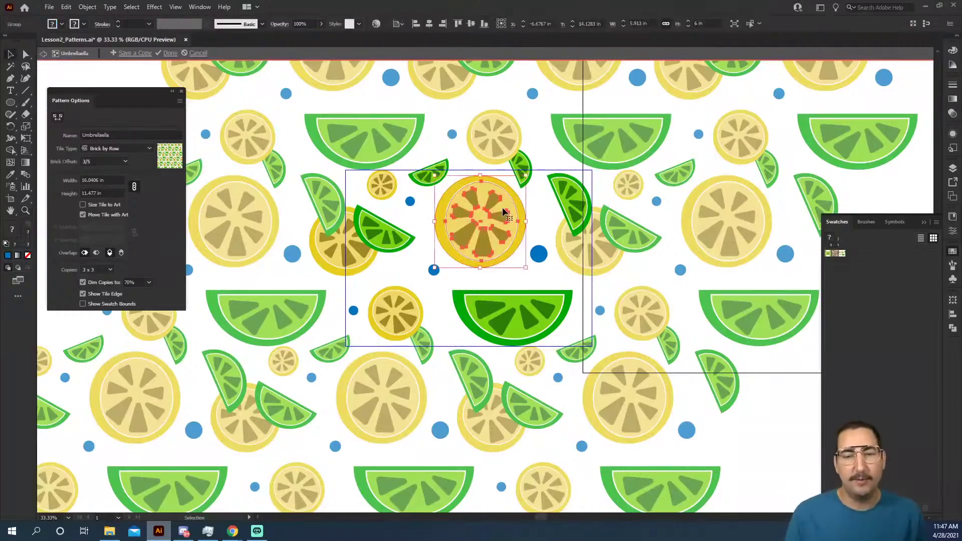
pyautogui.press('z')
pyautogui.keyDown('alt'); pyautogui.click(437, 233); pyautogui.keyUp('alt')
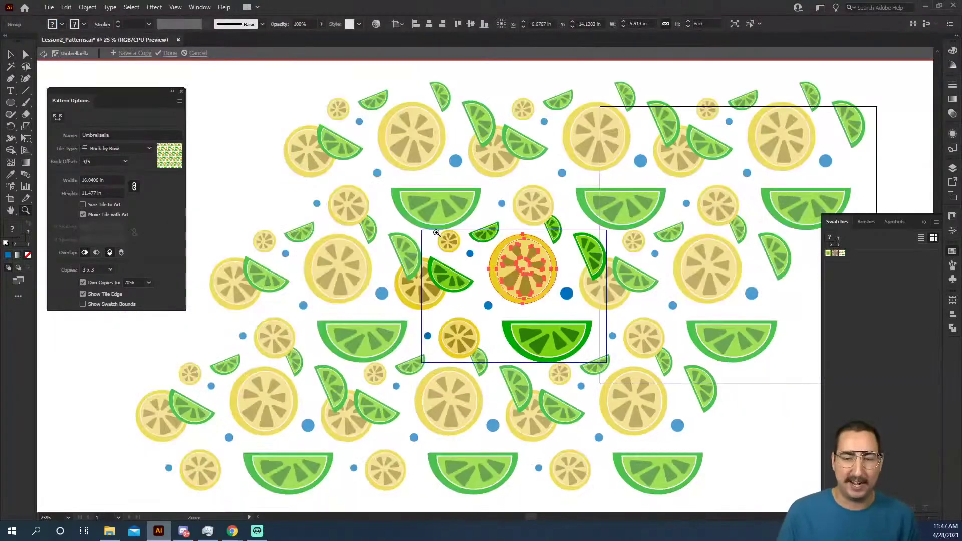
pyautogui.press('Delete')
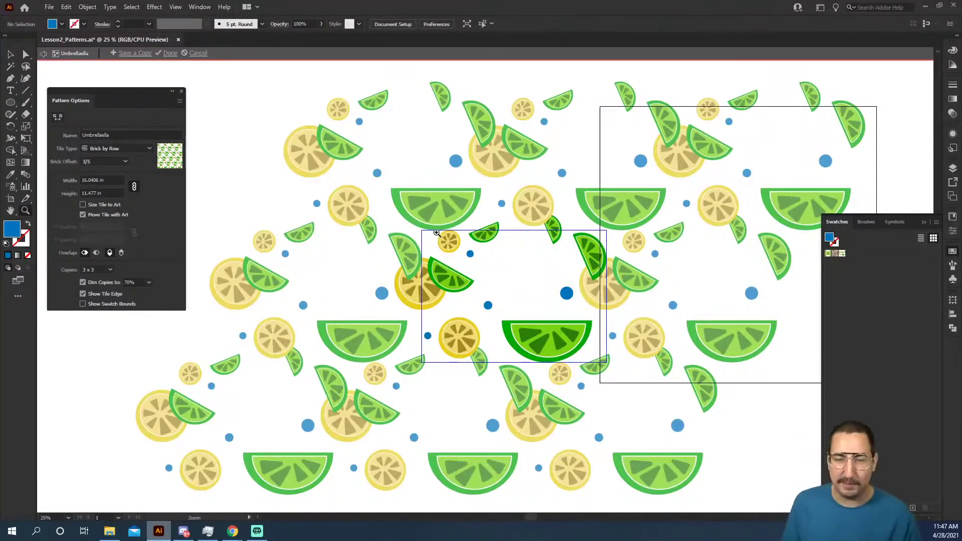
pyautogui.hotkey('ctrl', 'z')
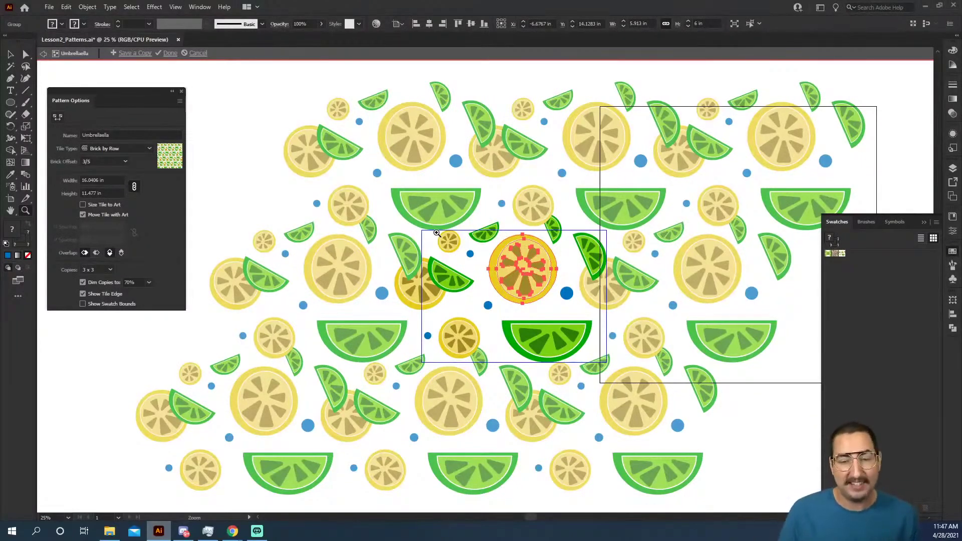
pyautogui.hotkey('ctrl', 'shift', 'a')
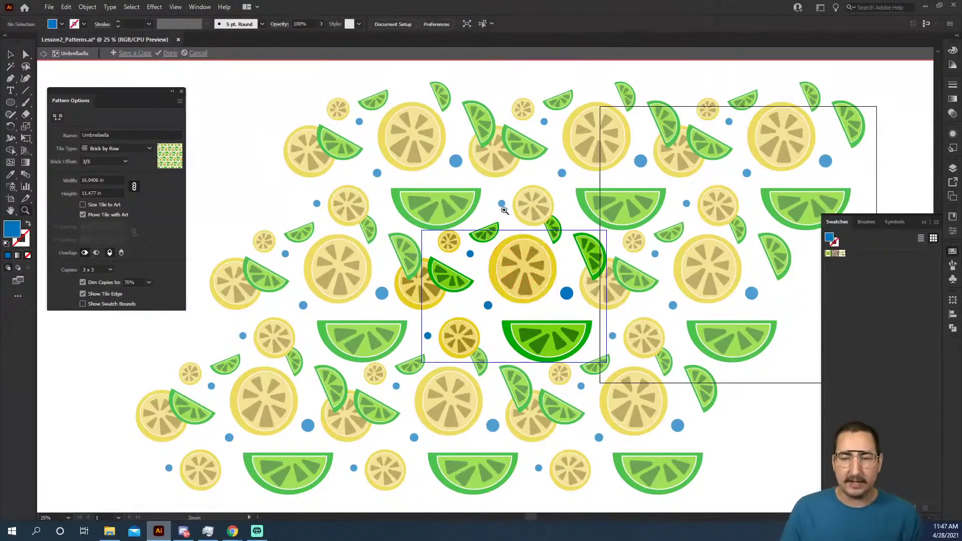
# Dim the pattern's repeated copies to 20%
pyautogui.click(522, 225)
pyautogui.click(499, 285)
pyautogui.click(499, 285)
pyautogui.moveTo(500, 291); pyautogui.dragTo(507, 238)
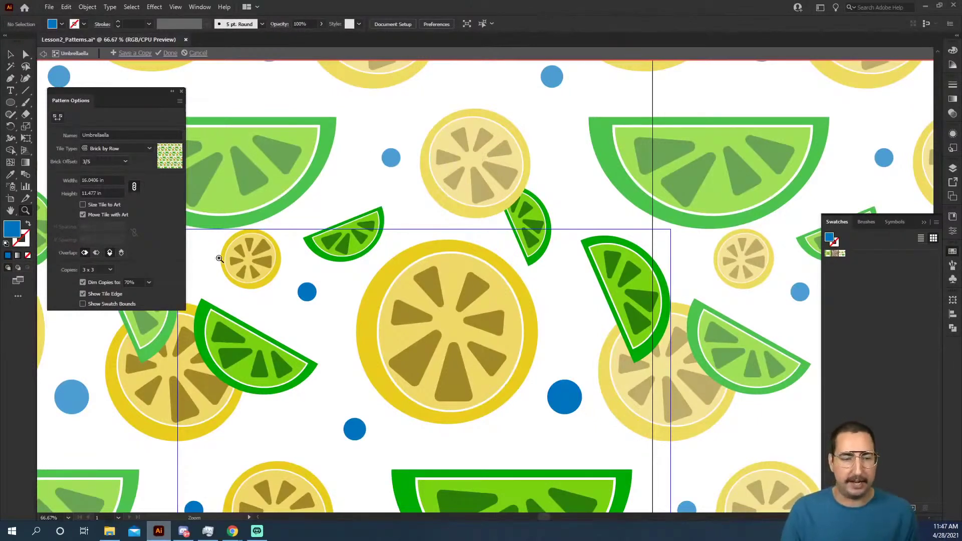
pyautogui.click(135, 282)
pyautogui.write('20')
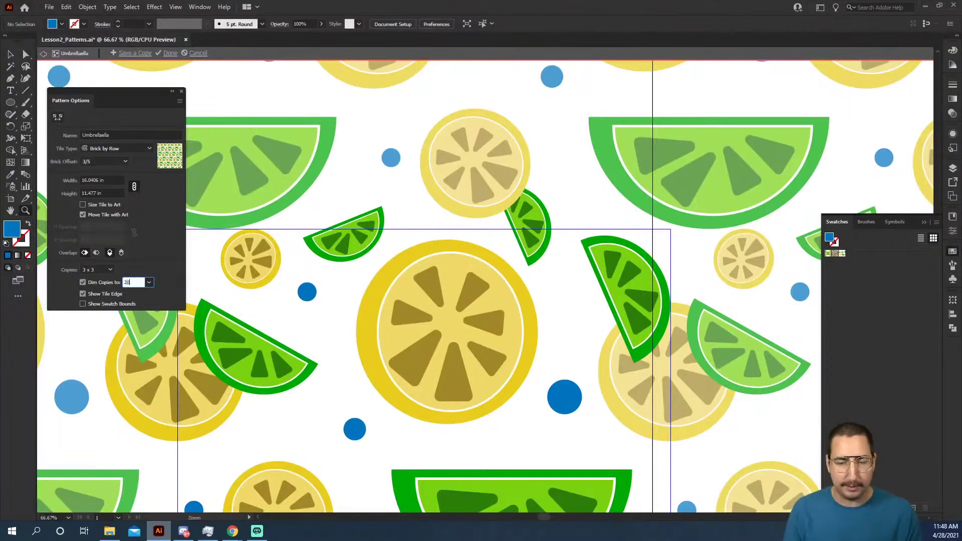
pyautogui.press('Tab')
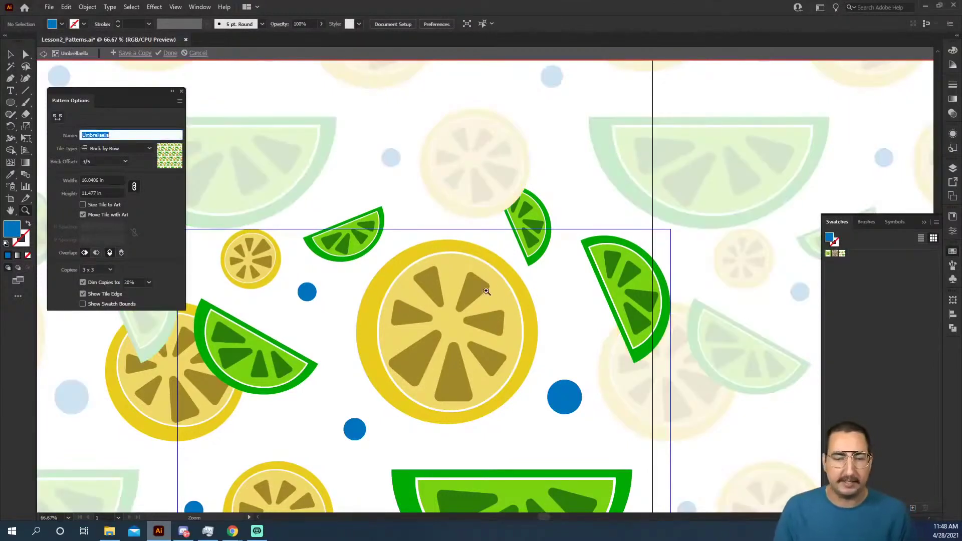
pyautogui.write('z')
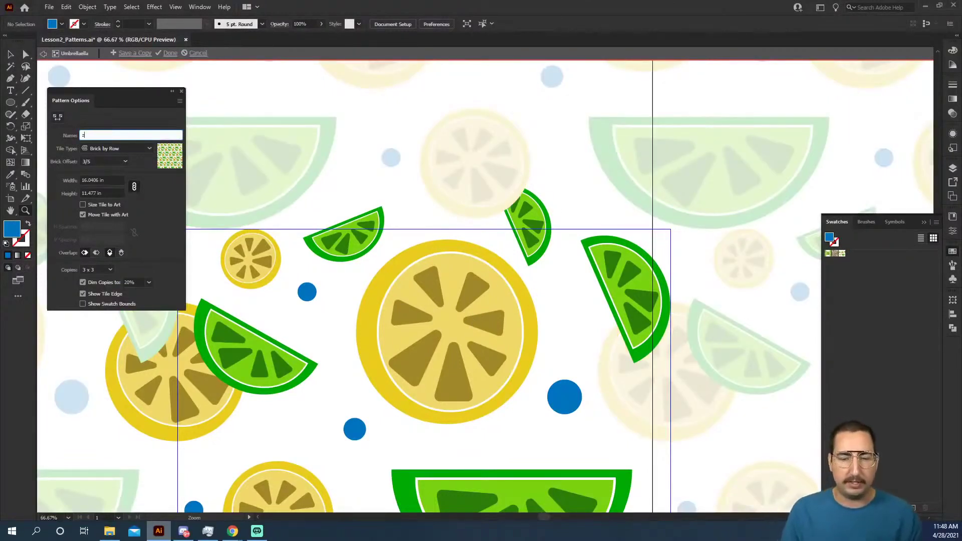
pyautogui.keyDown('alt'); pyautogui.click(481, 311); pyautogui.keyUp('alt')
pyautogui.keyDown('alt'); pyautogui.click(498, 290); pyautogui.keyUp('alt')
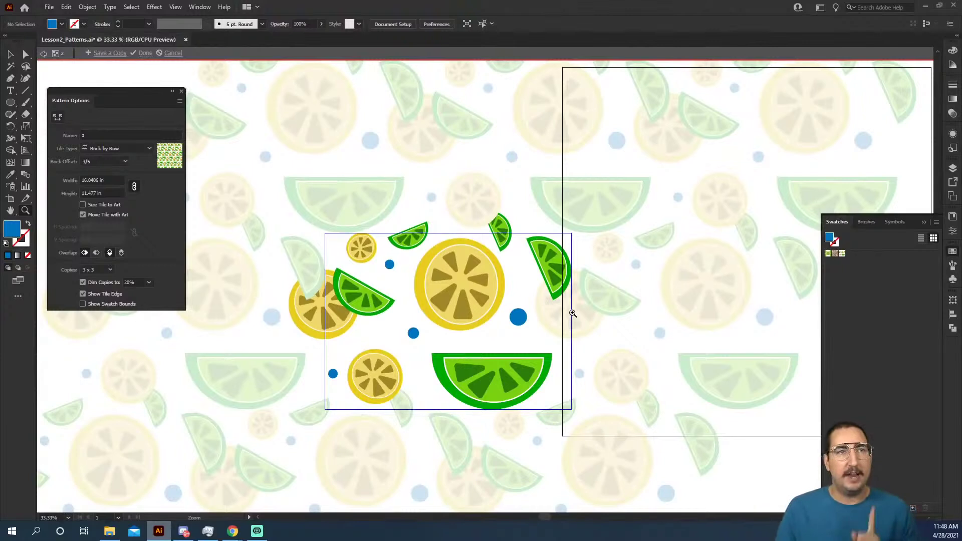
# Compare the pattern's overlap options, try Bottom in Front, and settle on Right in Front with Top in Front
pyautogui.click(97, 255)
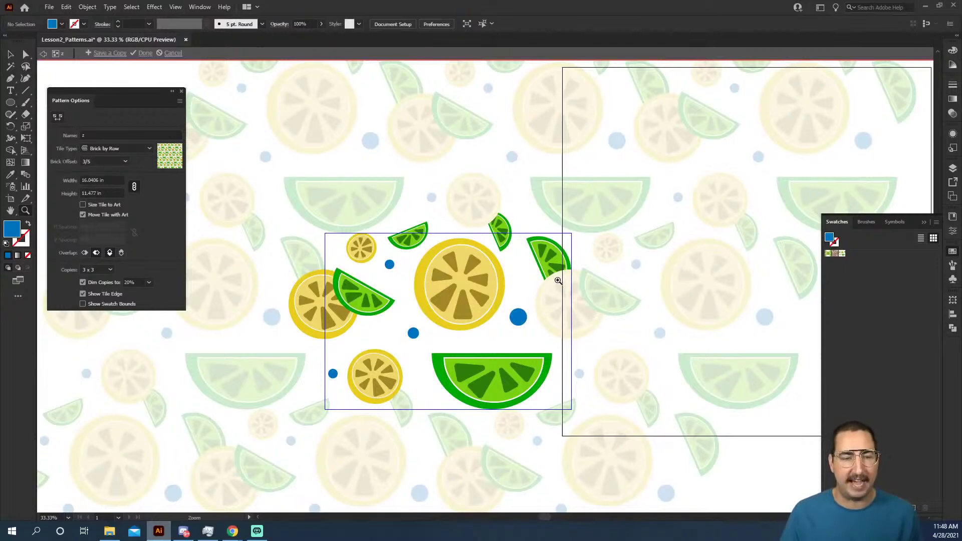
pyautogui.click(85, 254)
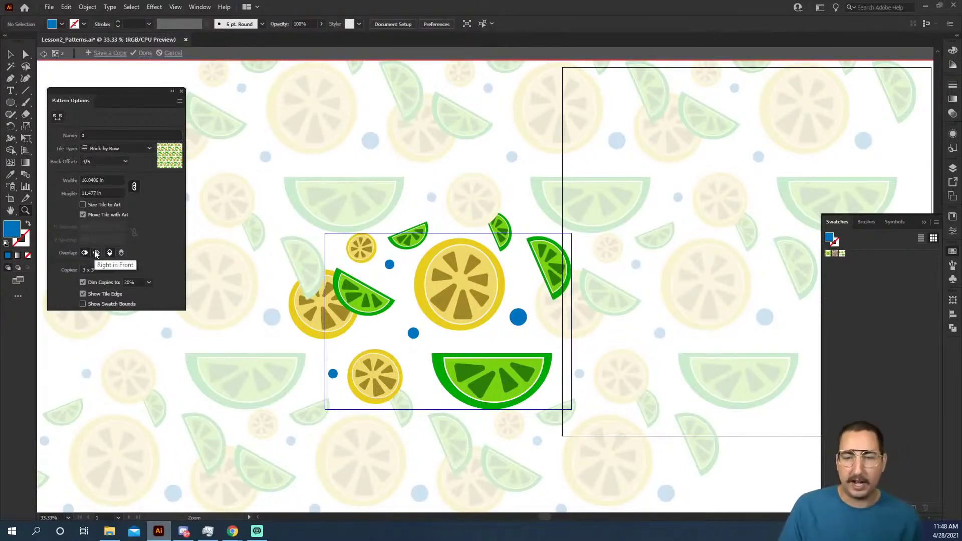
pyautogui.click(96, 253)
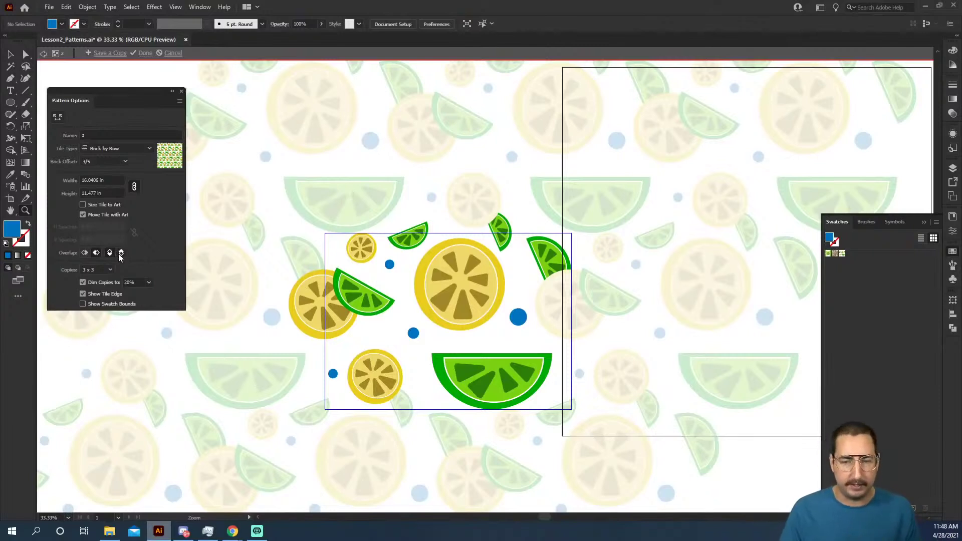
pyautogui.click(121, 253)
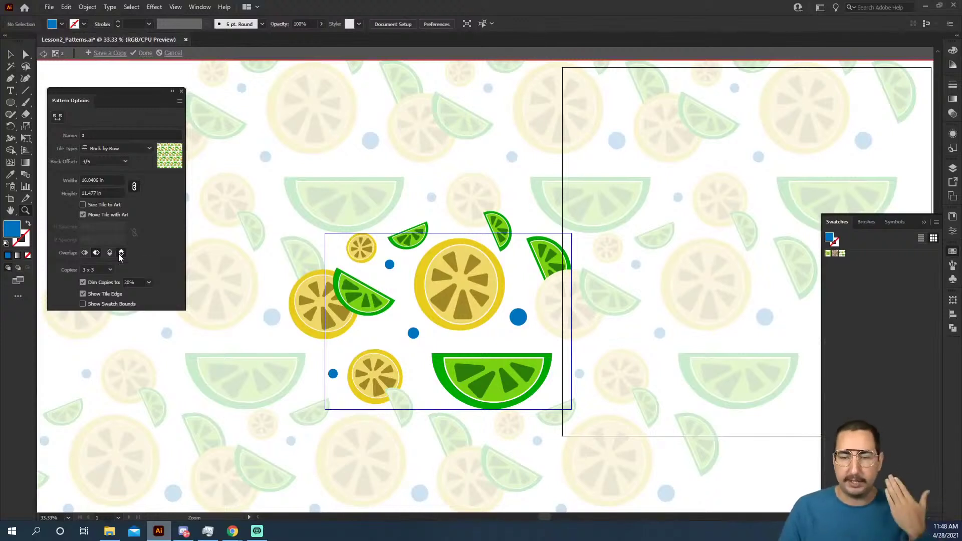
pyautogui.click(110, 253)
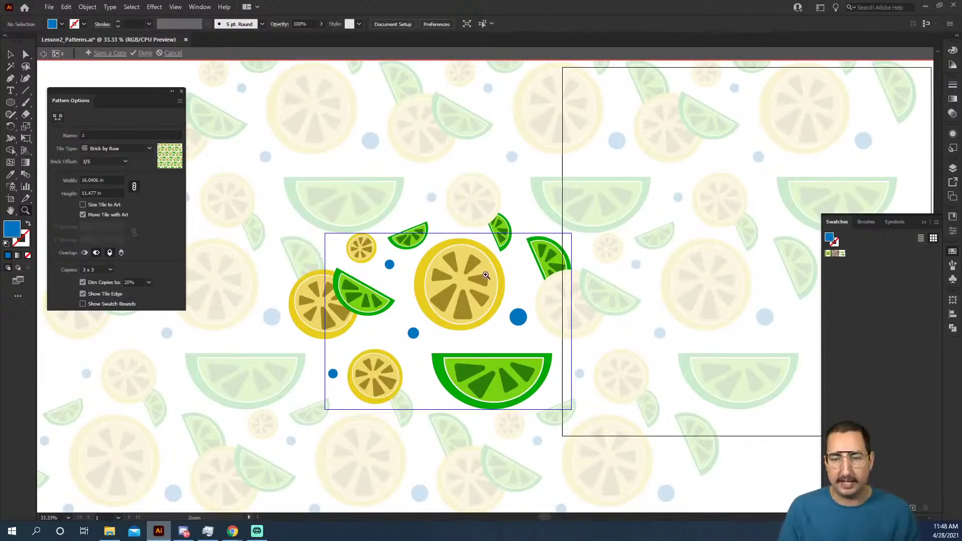
# Rotate the large lime wedge at the tile's upper right so its cut side faces the large lemon, and shift it slightly inward
pyautogui.press('v')
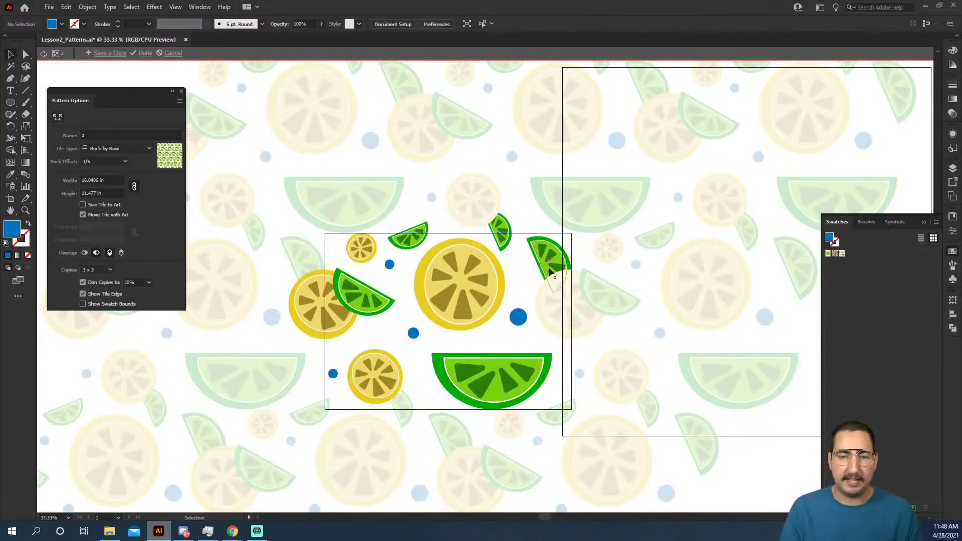
pyautogui.click(551, 254)
pyautogui.press('r')
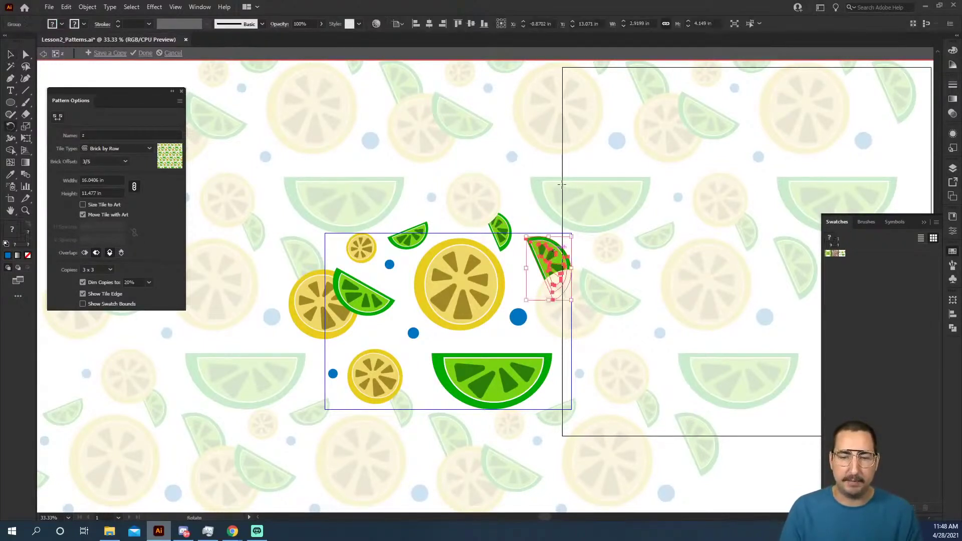
pyautogui.moveTo(566, 185); pyautogui.dragTo(678, 233)
pyautogui.press('v')
pyautogui.moveTo(554, 260); pyautogui.dragTo(546, 260)
# Shrink the rotated lime wedge slightly and reposition it between the large lemon slice and the tile's right edge
pyautogui.press('s')
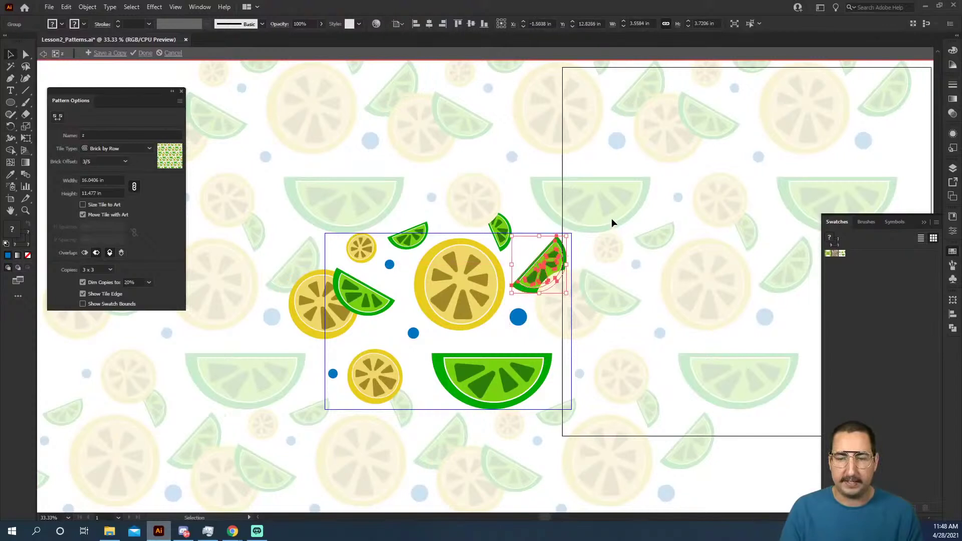
pyautogui.moveTo(612, 221); pyautogui.dragTo(654, 188)
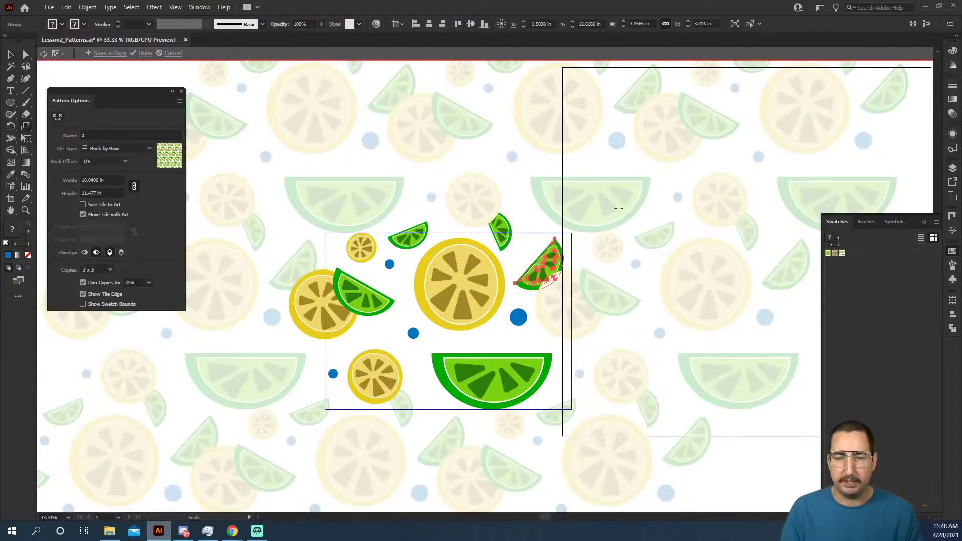
pyautogui.press('v')
pyautogui.moveTo(542, 265); pyautogui.dragTo(532, 241)
pyautogui.click(525, 243)
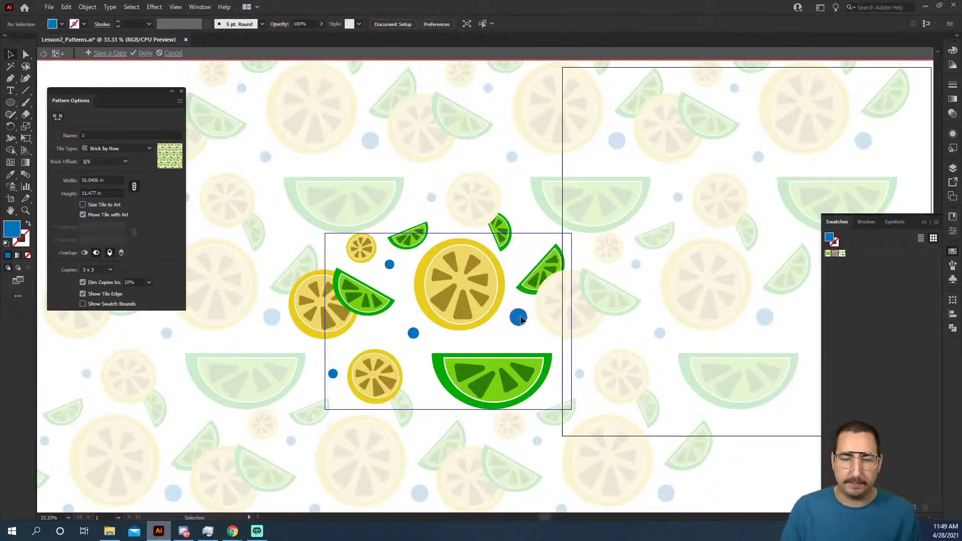
# Copy the large blue circle to the tile's upper edge near its right corner, and compare the Left in Front overlap with Right in Front
pyautogui.moveTo(521, 319); pyautogui.dragTo(567, 255)
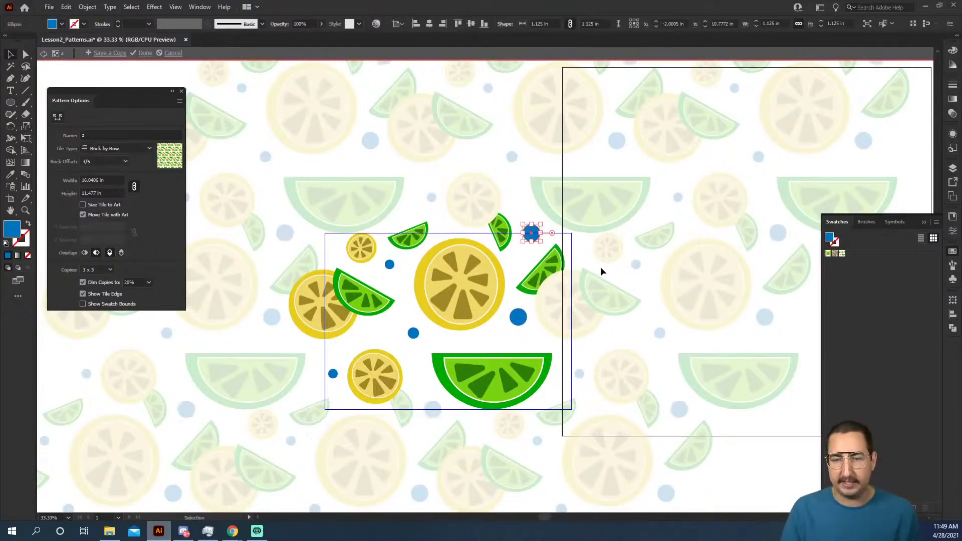
pyautogui.click(632, 170)
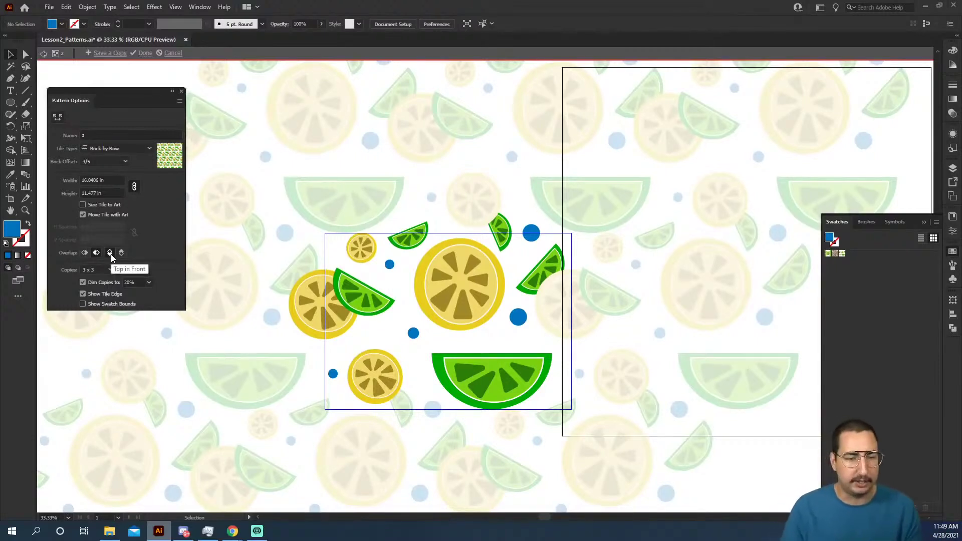
pyautogui.click(85, 253)
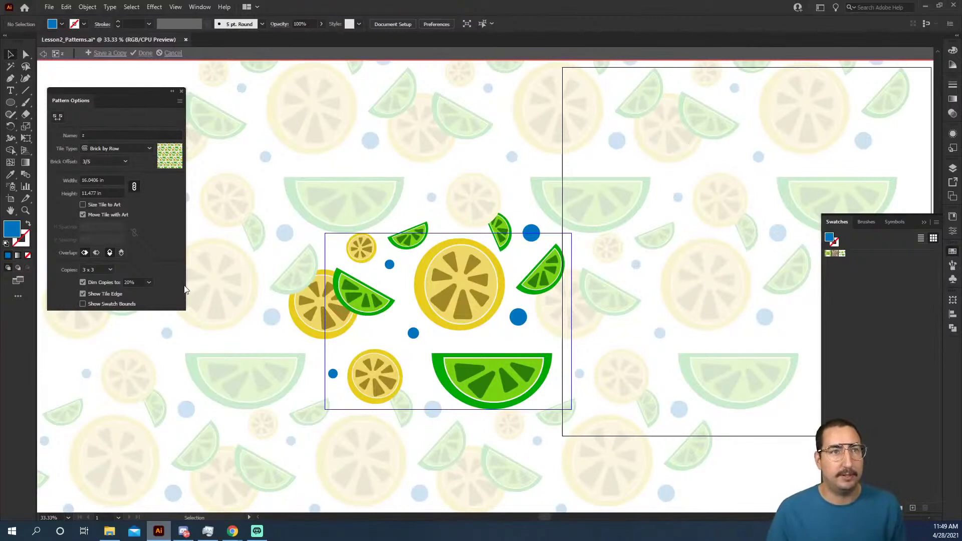
pyautogui.click(95, 252)
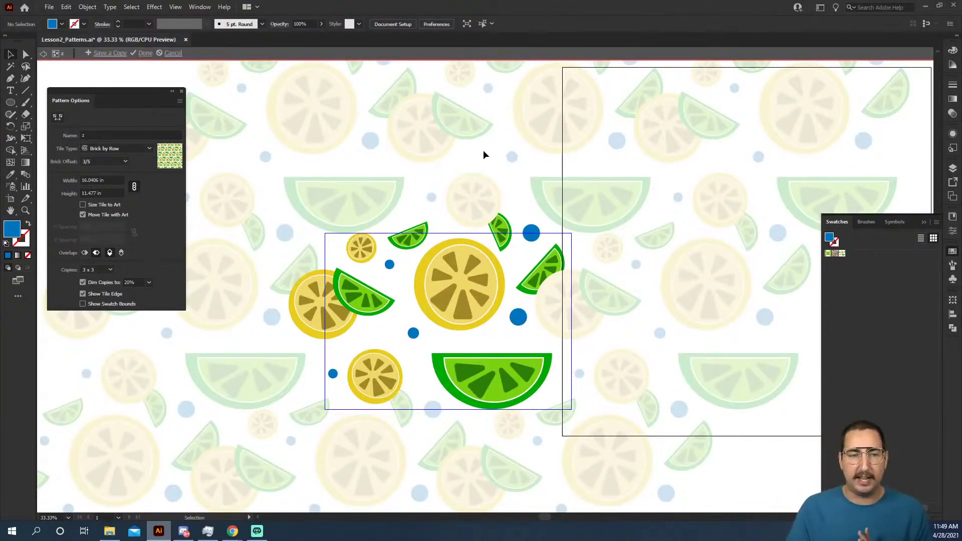
# Name the pattern Umbrella and finish editing it
pyautogui.click(83, 135)
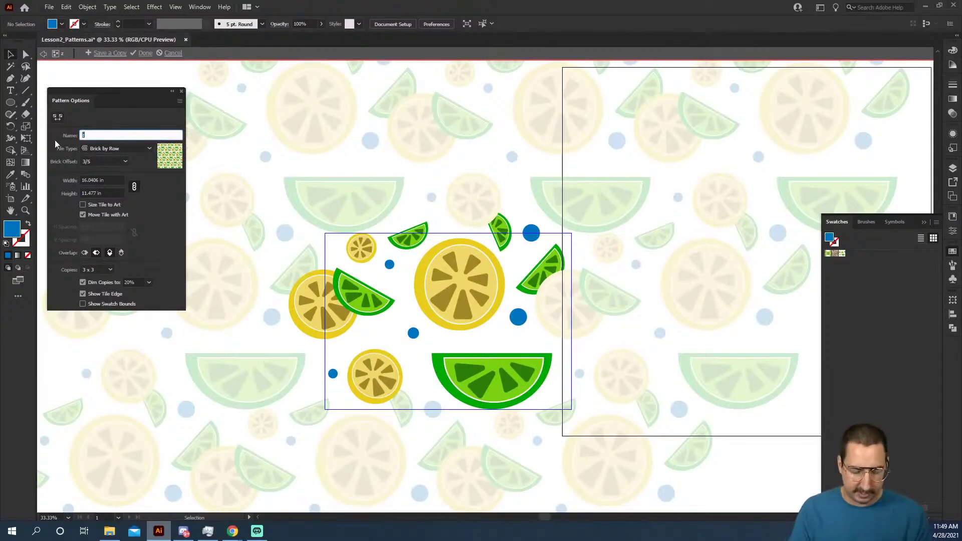
pyautogui.write('Umbrel')
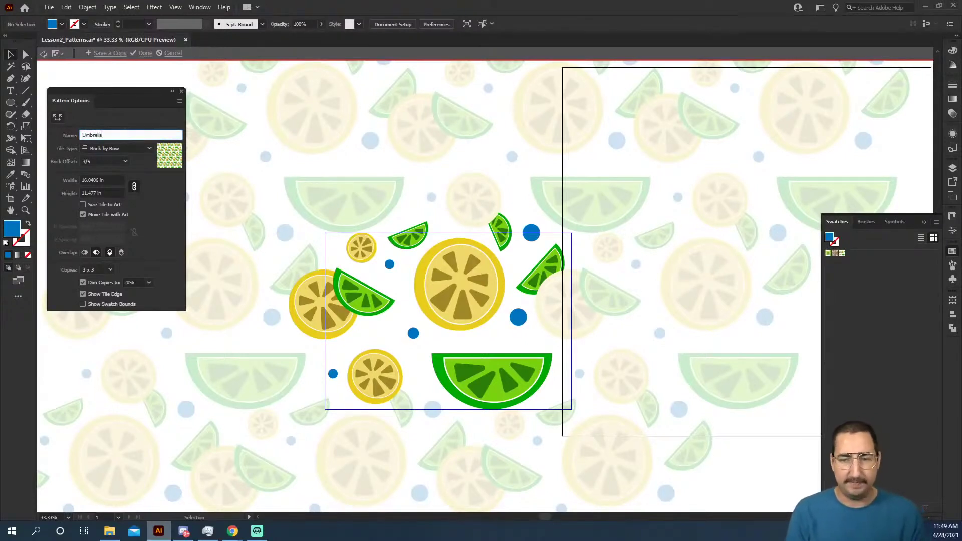
pyautogui.write('la')
pyautogui.click(55, 140)
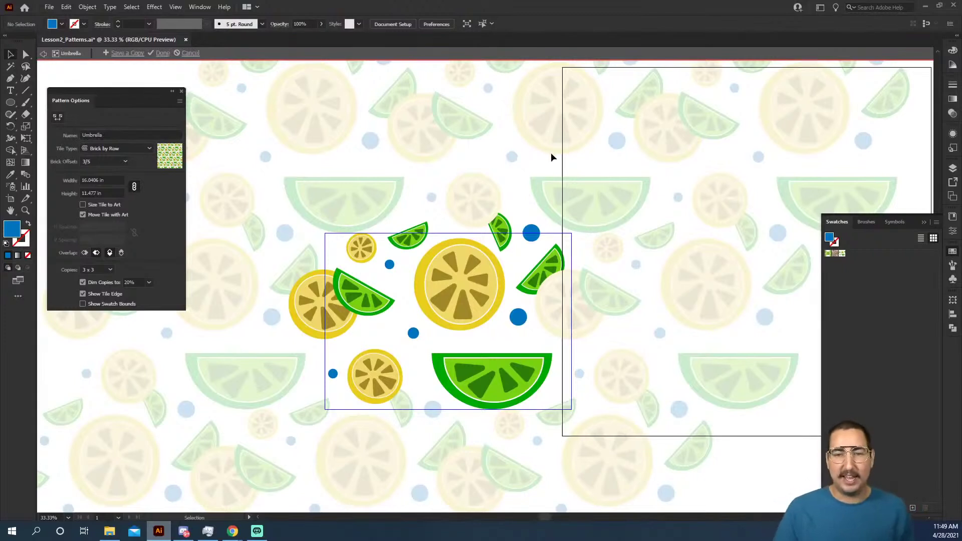
pyautogui.click(163, 54)
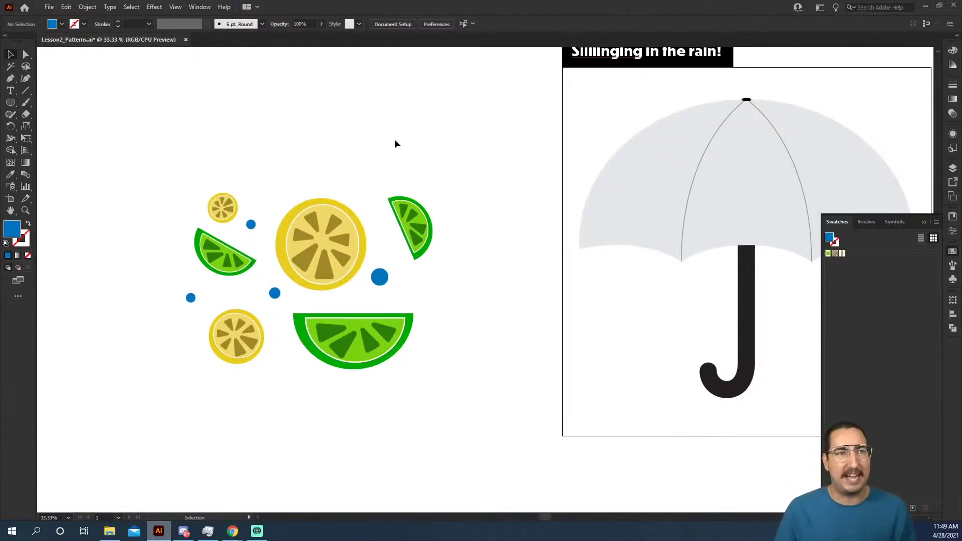
# Fill the grey umbrella canopy with the Umbrella lemon and lime pattern swatch
pyautogui.moveTo(637, 195); pyautogui.dragTo(555, 239)
pyautogui.keyDown('alt'); pyautogui.click(555, 239); pyautogui.keyUp('alt')
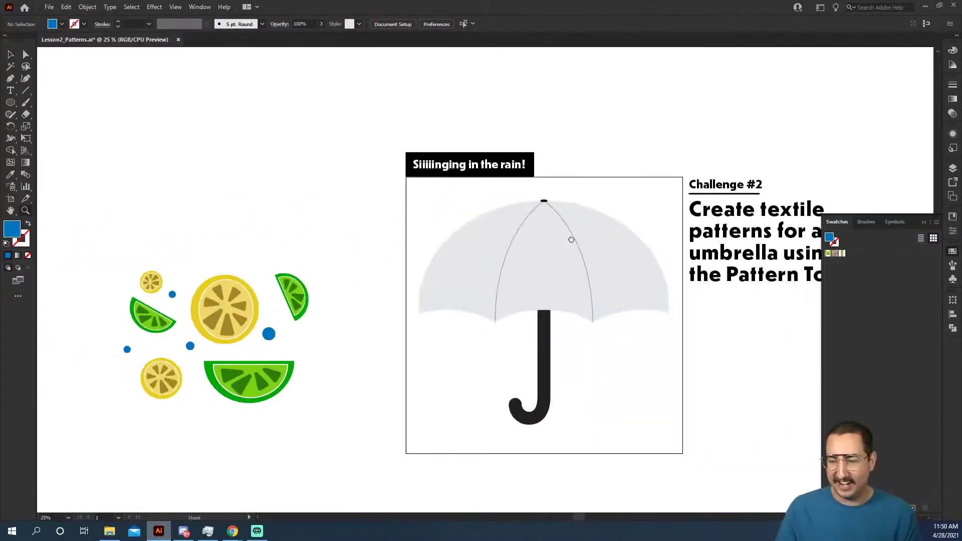
pyautogui.click(514, 213)
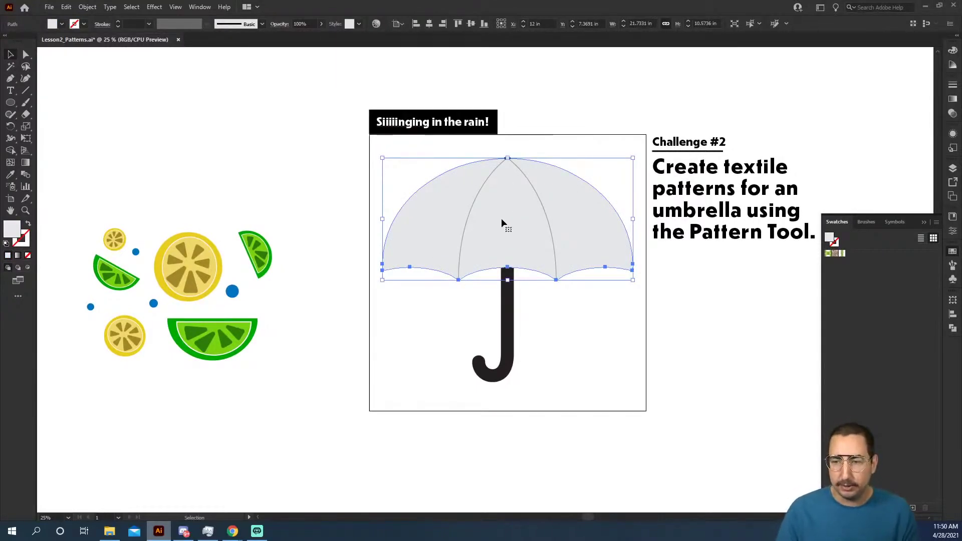
pyautogui.click(842, 254)
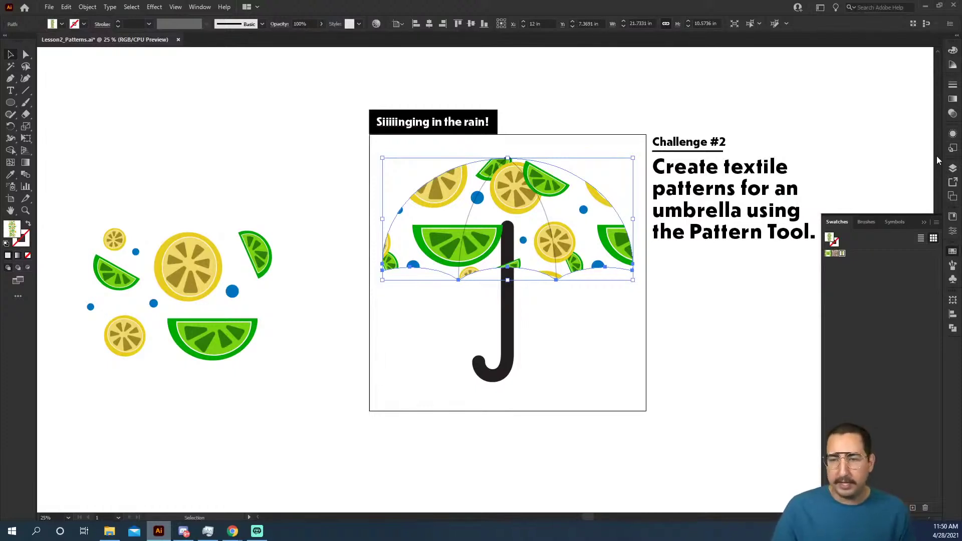
# Add a second fill to the canopy's appearance and move it below the stroke
pyautogui.click(952, 135)
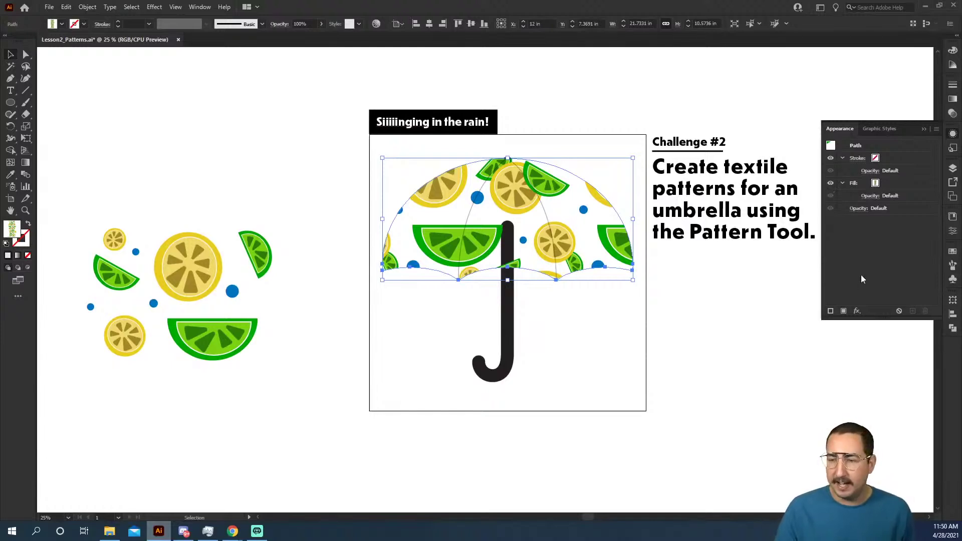
pyautogui.click(844, 312)
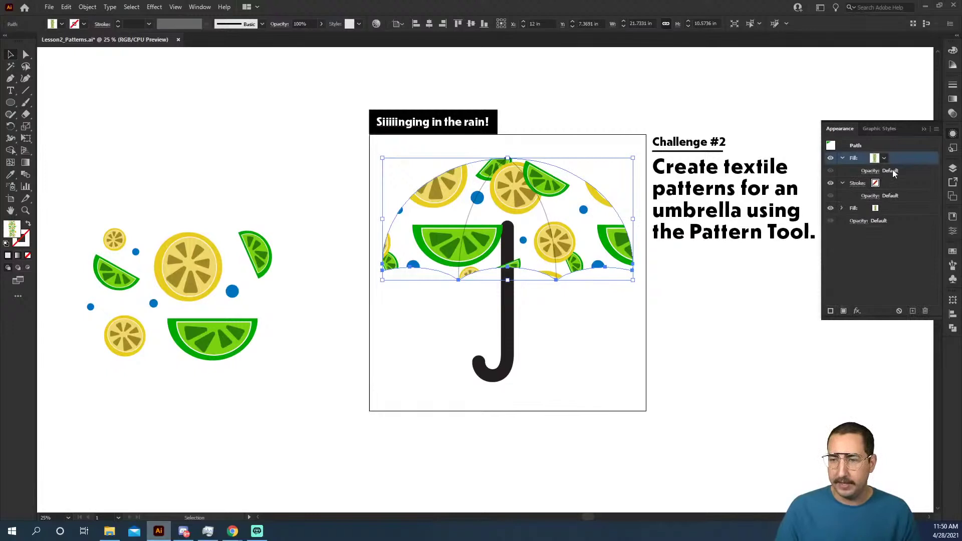
pyautogui.moveTo(896, 161); pyautogui.dragTo(896, 217)
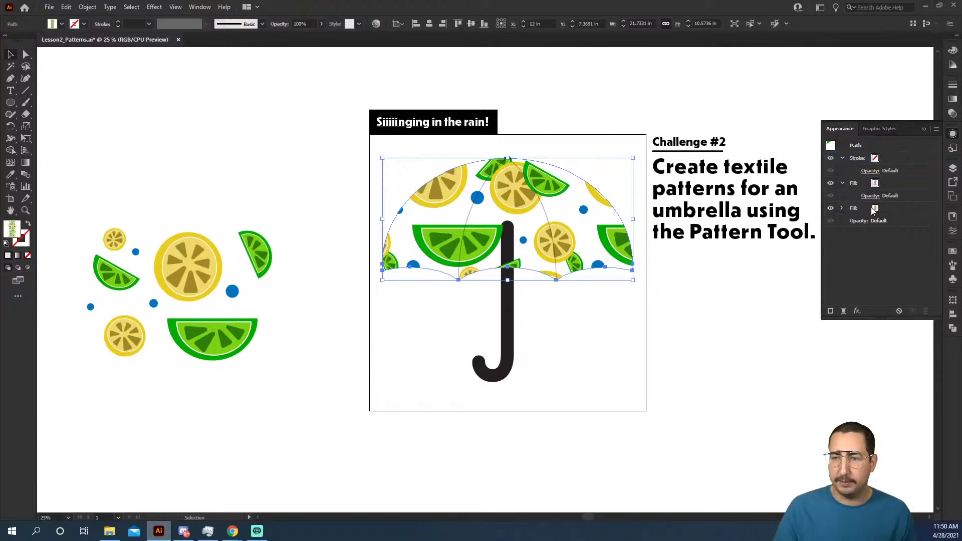
# Try purple for the canopy's lowest fill, then settle on magenta as the background behind the fruit pattern
pyautogui.click(875, 209)
pyautogui.click(884, 211)
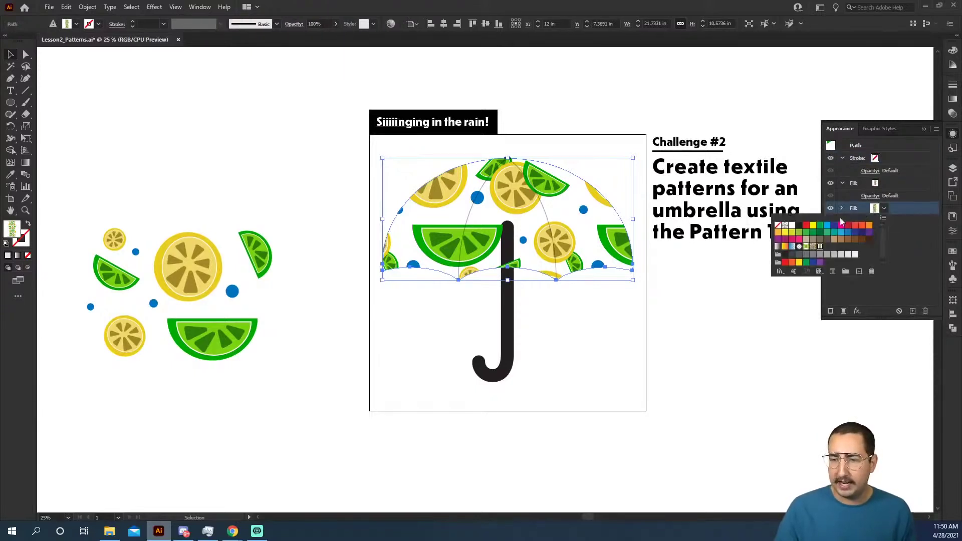
pyautogui.click(868, 232)
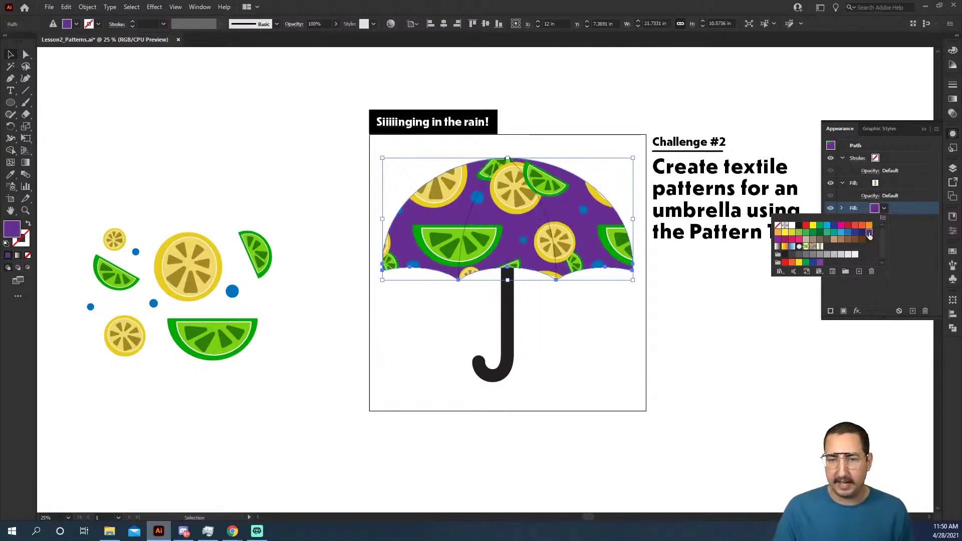
pyautogui.click(785, 239)
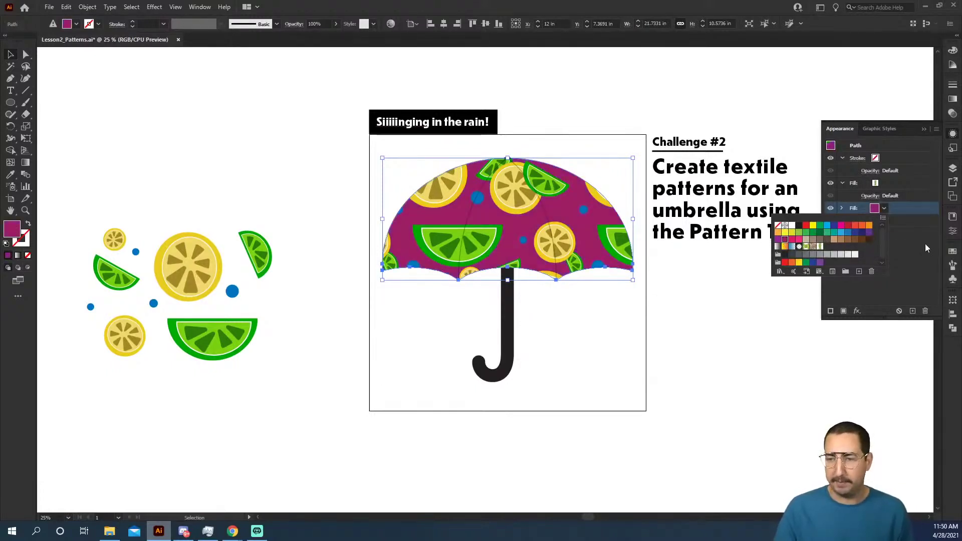
pyautogui.click(908, 254)
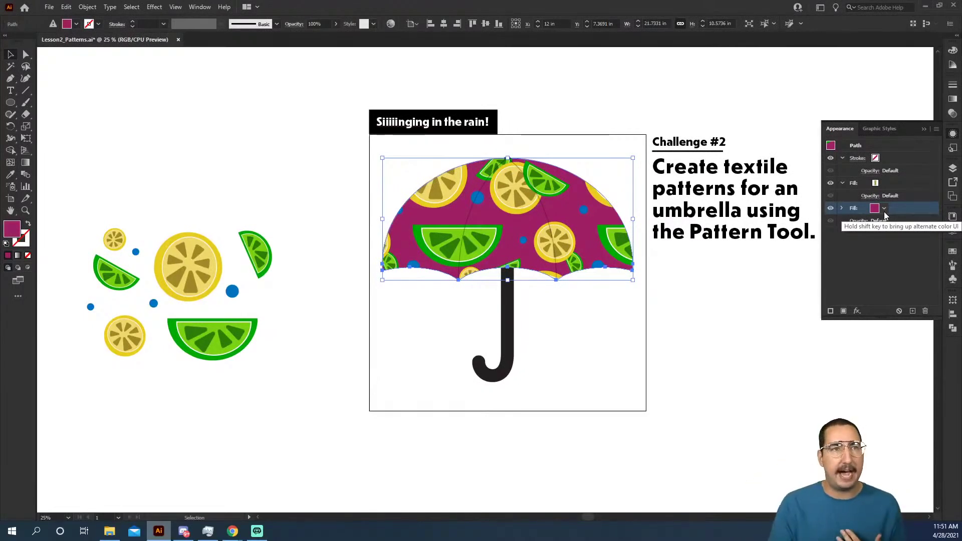
pyautogui.click(892, 186)
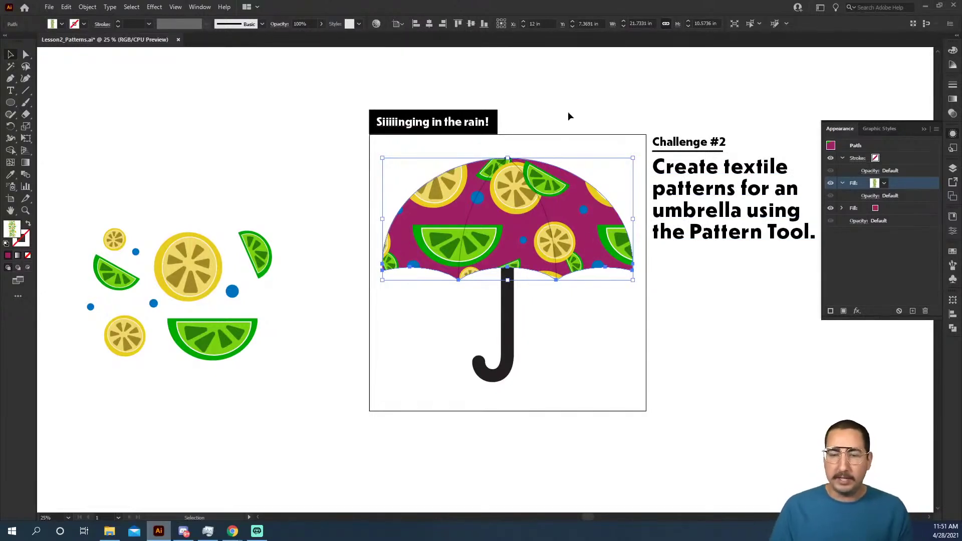
pyautogui.click(578, 143)
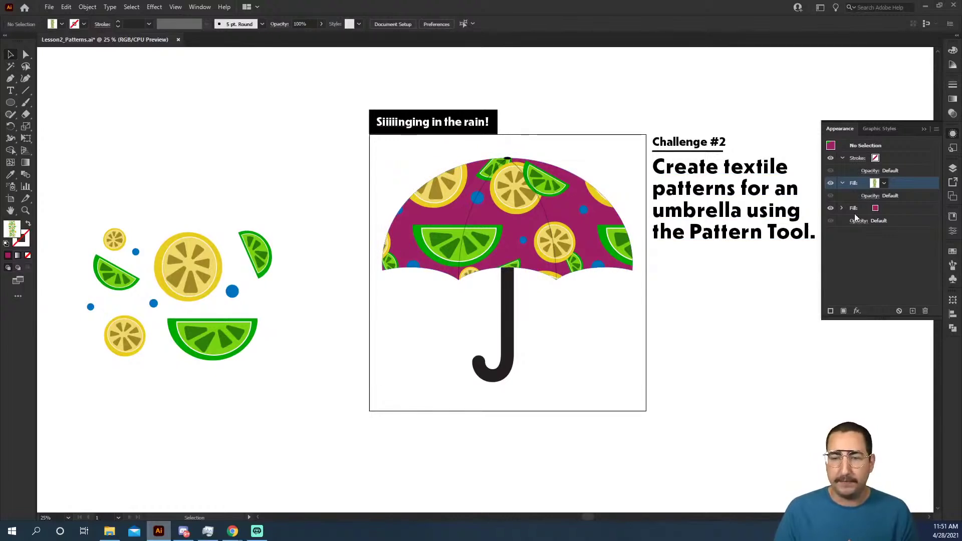
# Set up a uniform 50% scale for the canopy that transforms its pattern only, with Transform Objects off
pyautogui.click(557, 189)
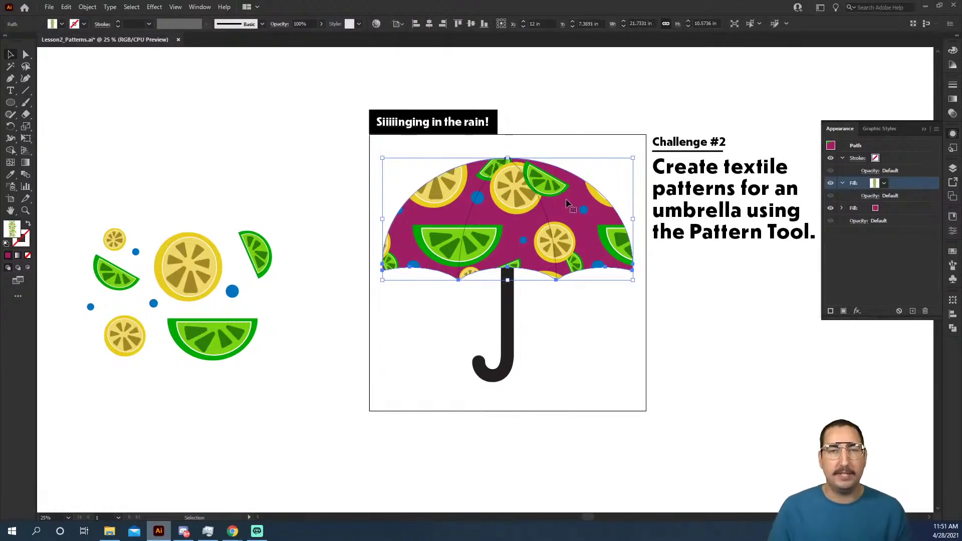
pyautogui.press('s')
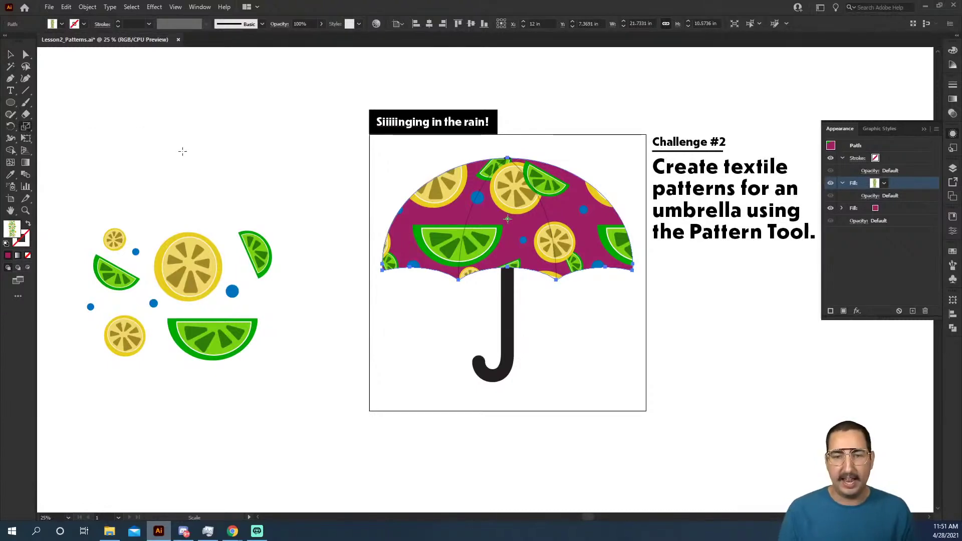
pyautogui.press('Return')
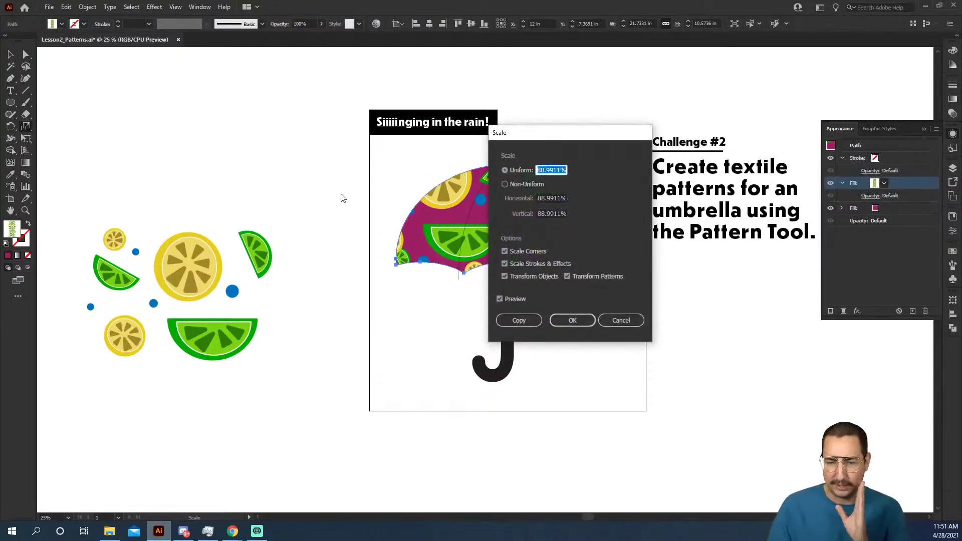
pyautogui.moveTo(540, 132); pyautogui.dragTo(721, 102)
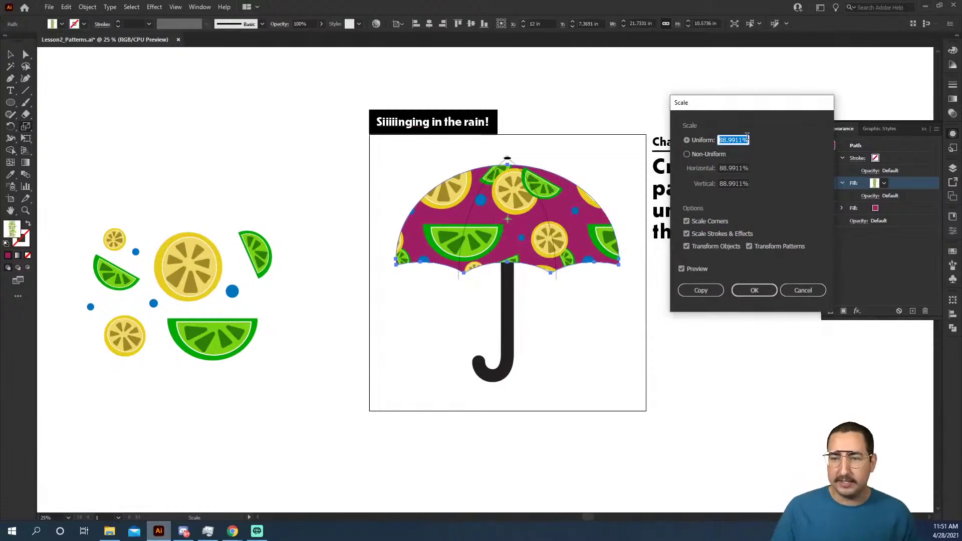
pyautogui.write('50')
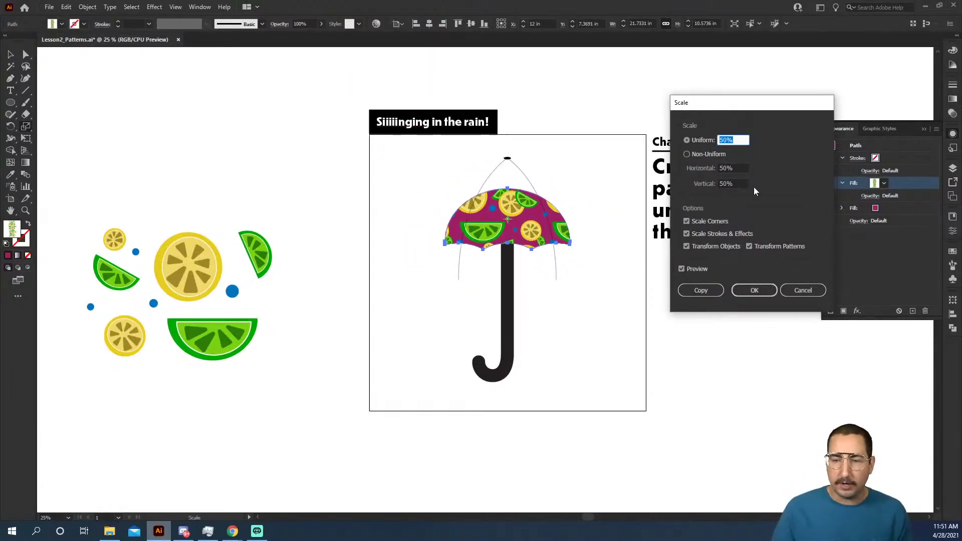
pyautogui.click(716, 247)
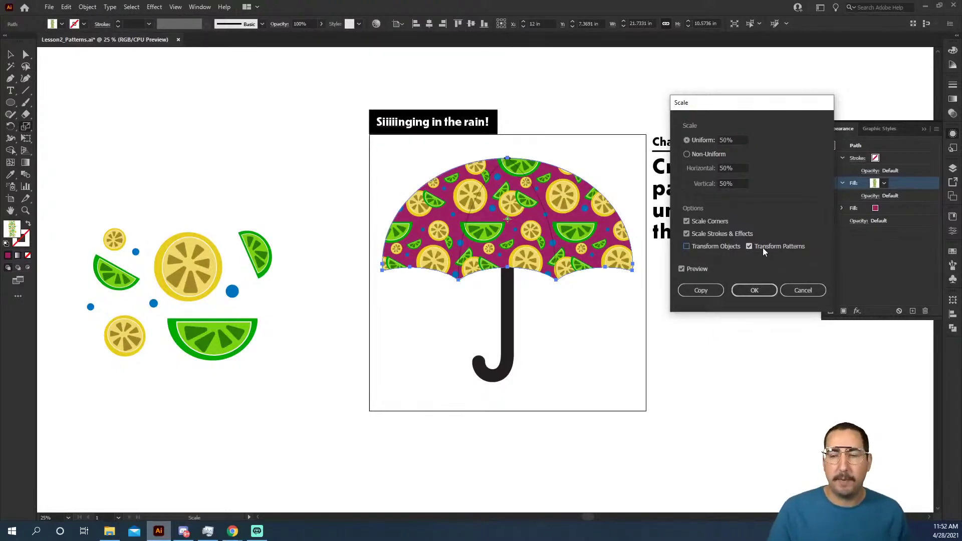
# Reduce the uniform scale of the canopy's pattern to 23% and apply it
pyautogui.click(733, 140)
pyautogui.hotkey('shift', 'Down')
pyautogui.hotkey('shift', 'Down')
pyautogui.hotkey('shift', 'Down')
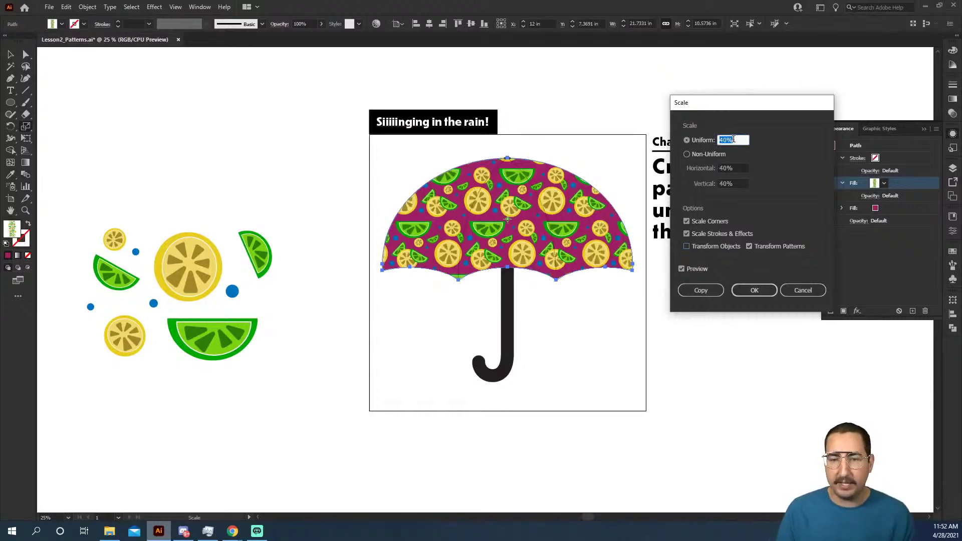
pyautogui.press('Up')
pyautogui.press('Up')
pyautogui.press('Up')
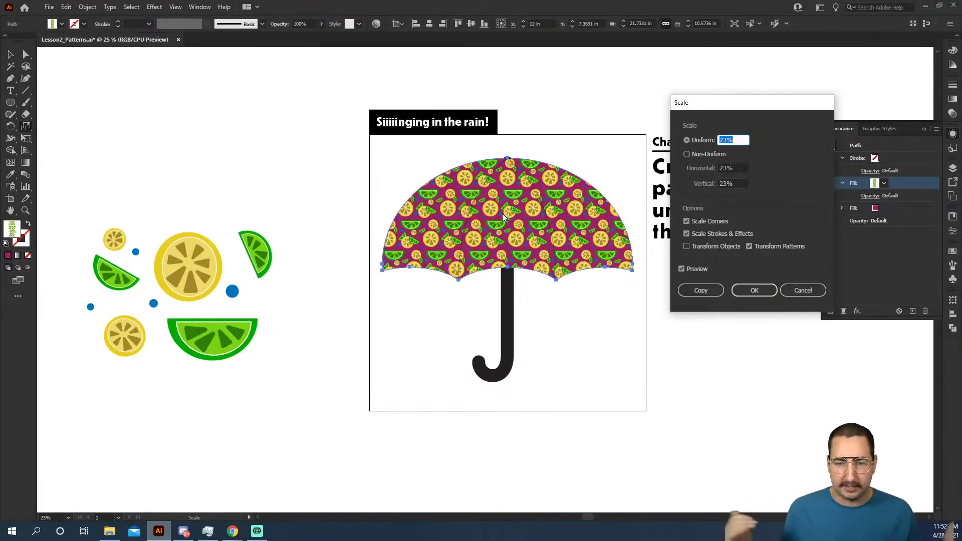
pyautogui.click(754, 291)
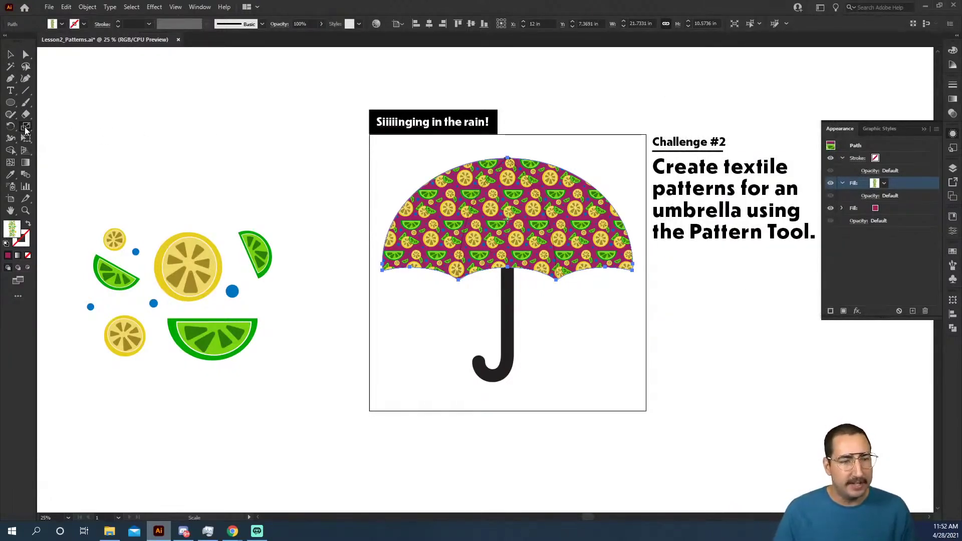
pyautogui.click(26, 129)
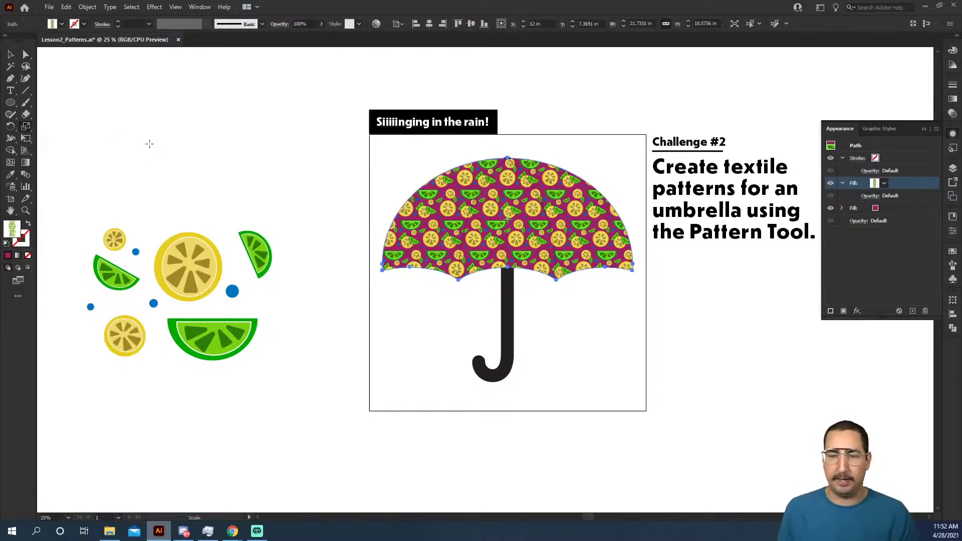
pyautogui.press('Return')
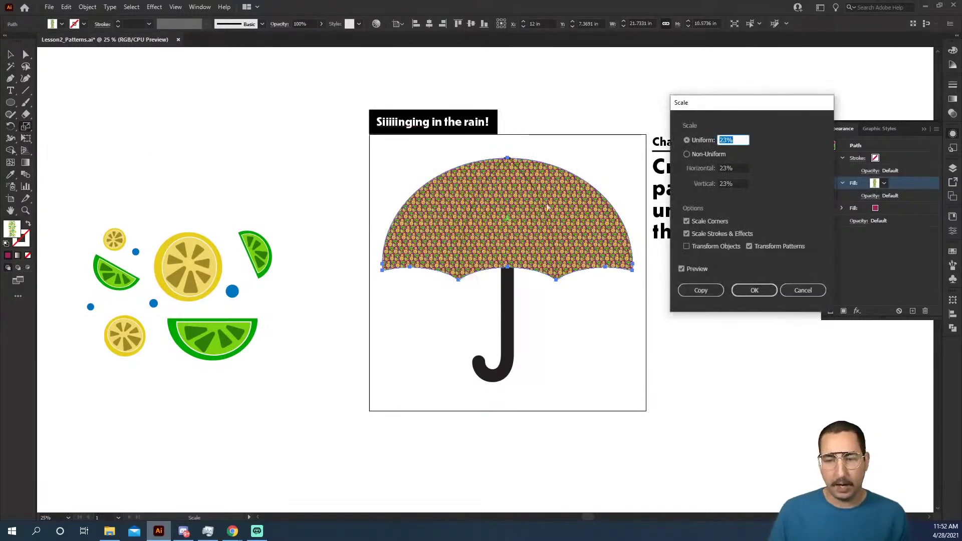
pyautogui.click(802, 290)
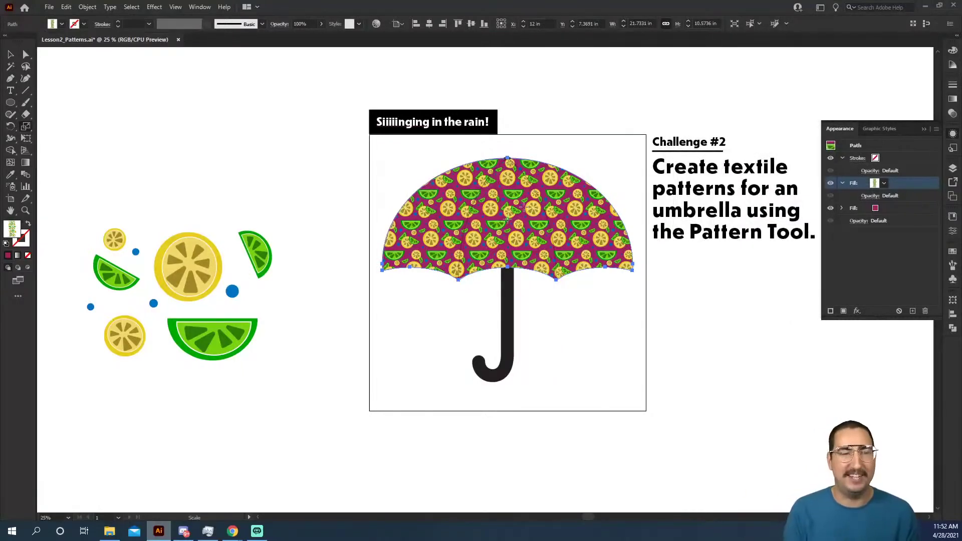
# Open the Rotate options for the selected canopy and move the dialog clear of the umbrella
pyautogui.press('r')
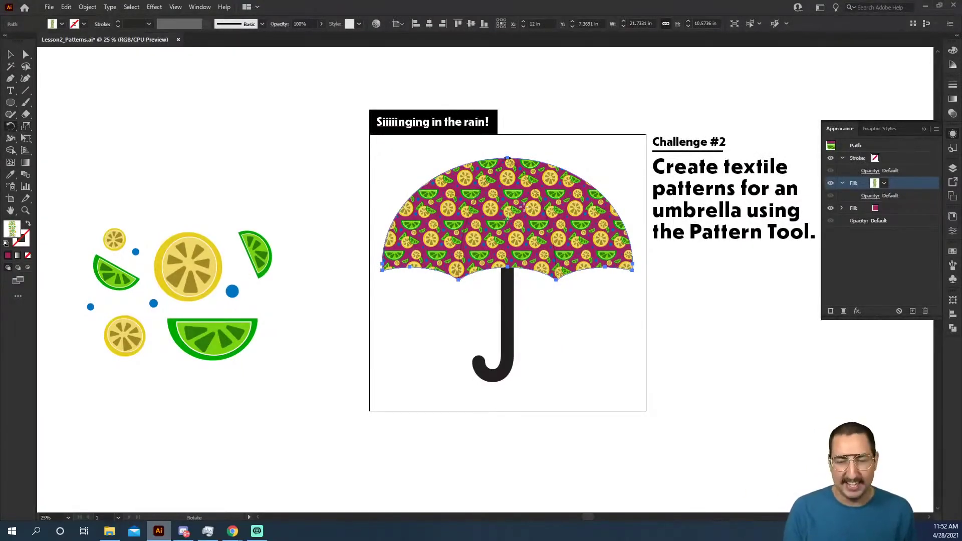
pyautogui.press('Return')
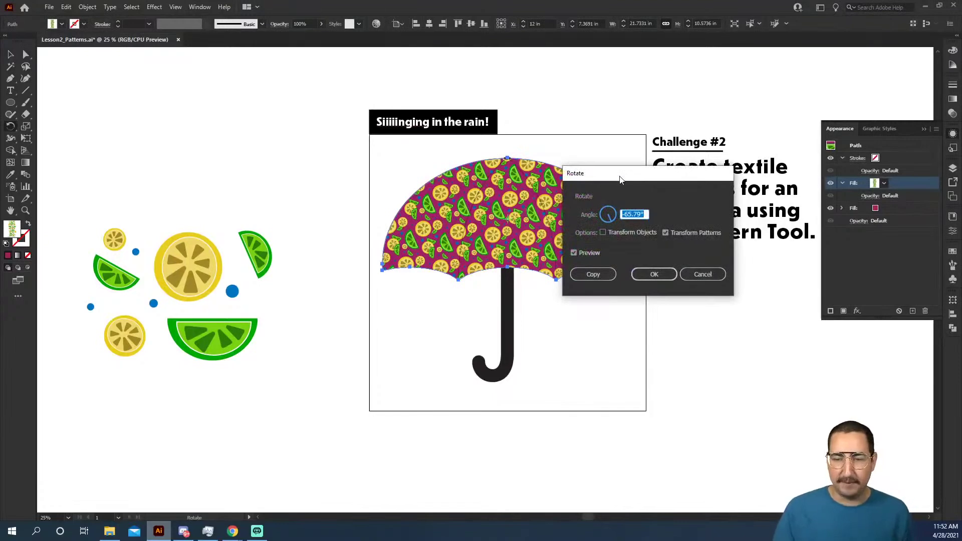
pyautogui.moveTo(619, 179); pyautogui.dragTo(679, 131)
# Compare the canopy's rotation preview with Transform Objects and Transform Patterns switched on and off, ending with only Transform Patterns enabled
pyautogui.click(680, 186)
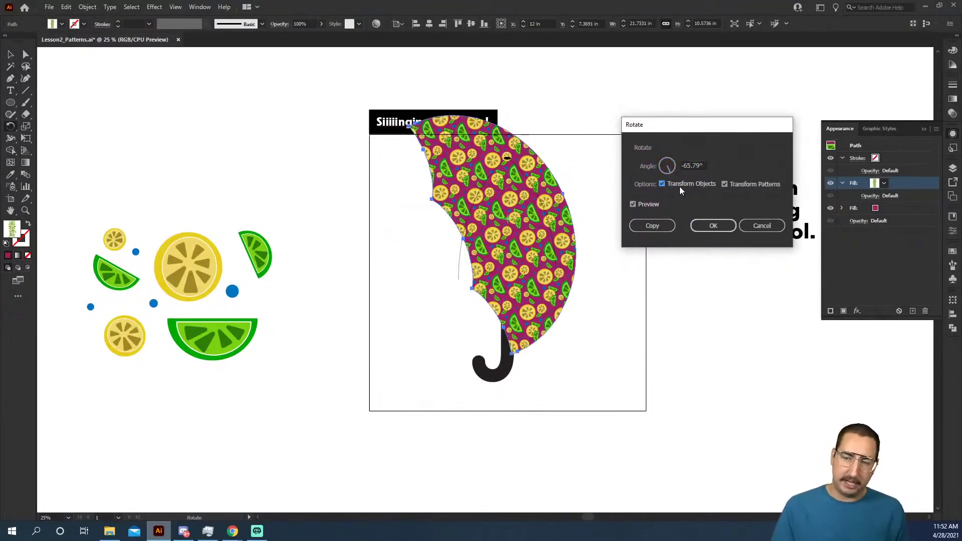
pyautogui.click(689, 183)
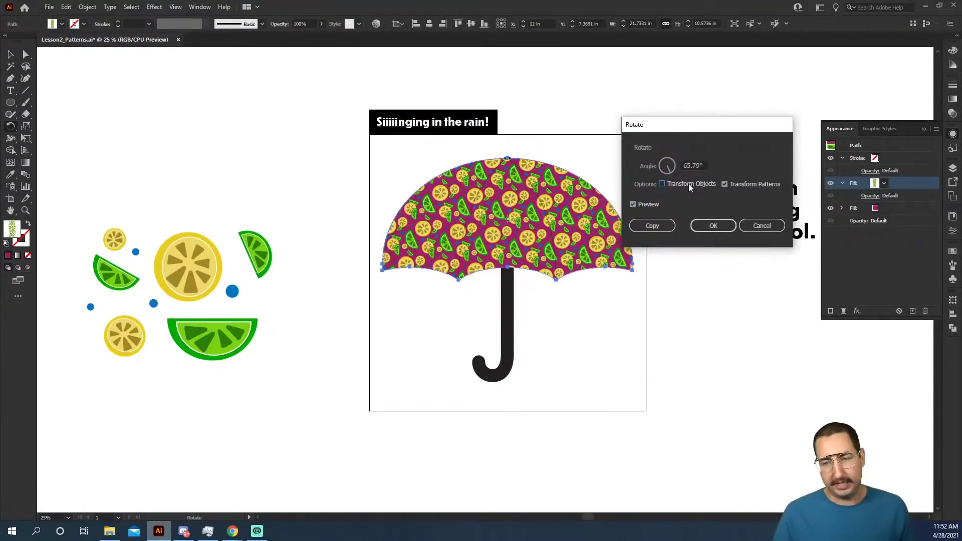
pyautogui.click(688, 183)
pyautogui.click(734, 182)
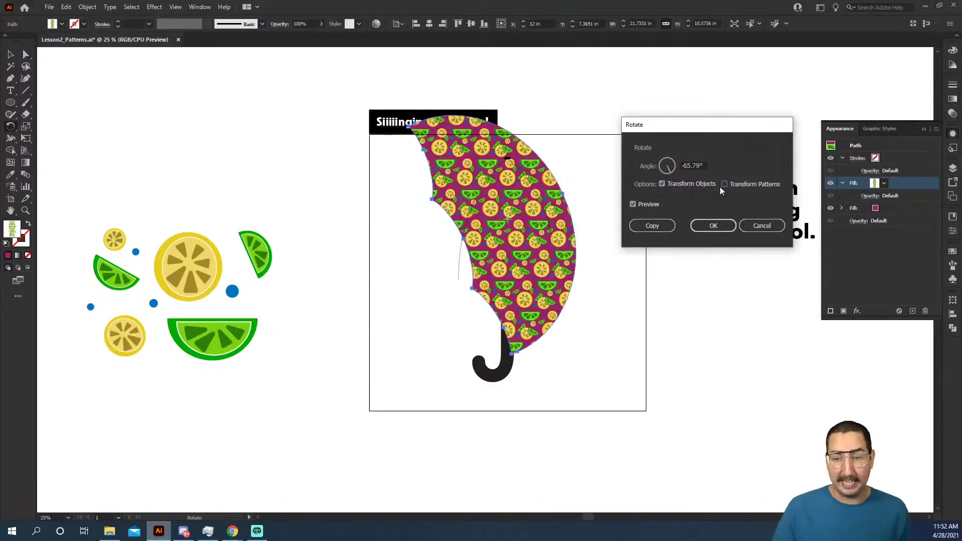
pyautogui.click(695, 183)
pyautogui.click(695, 184)
pyautogui.click(695, 183)
pyautogui.click(695, 184)
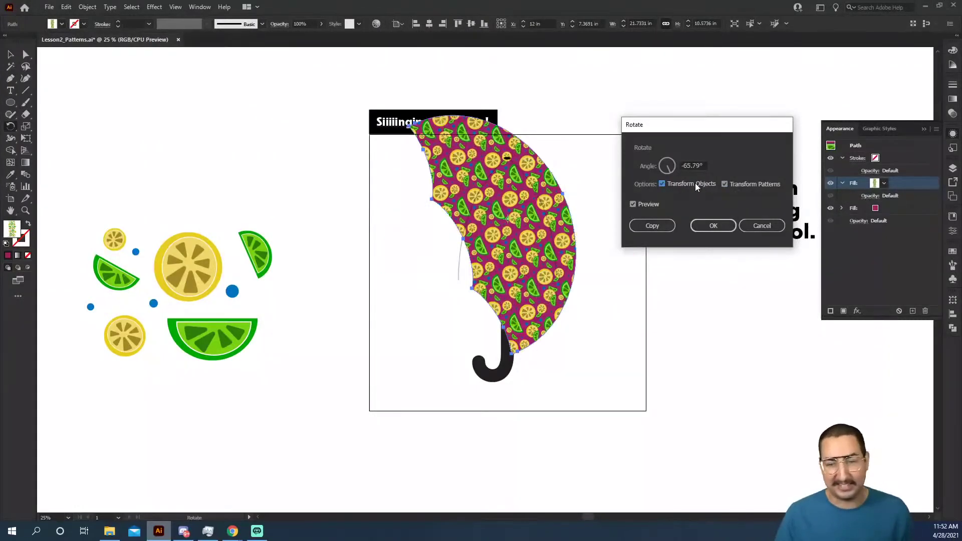
pyautogui.click(695, 183)
pyautogui.click(695, 185)
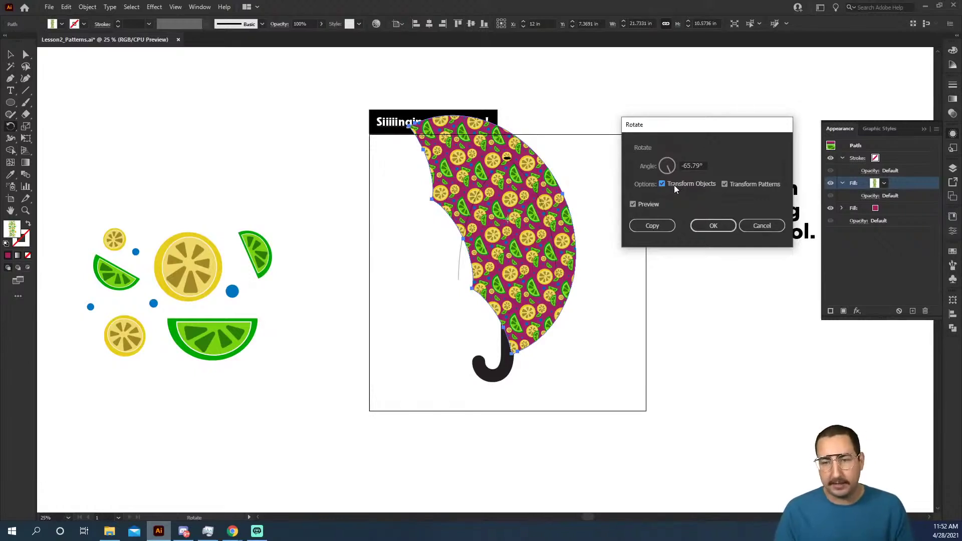
pyautogui.click(674, 185)
pyautogui.click(674, 185)
pyautogui.click(675, 185)
pyautogui.click(675, 185)
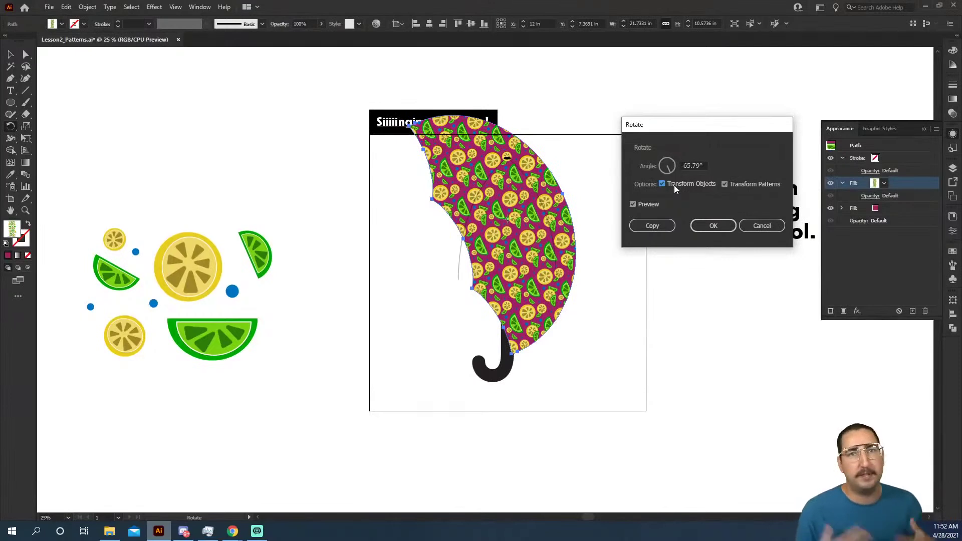
pyautogui.click(675, 187)
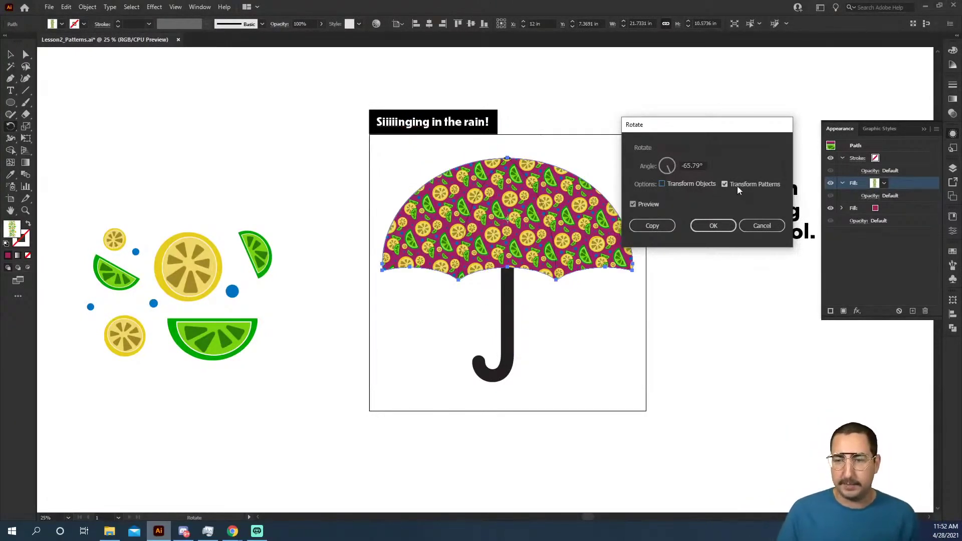
# Enter a rotation angle of -100° for the canopy's pattern and fine-tune it in single degrees to -109°
pyautogui.doubleClick(701, 165)
pyautogui.write('-100')
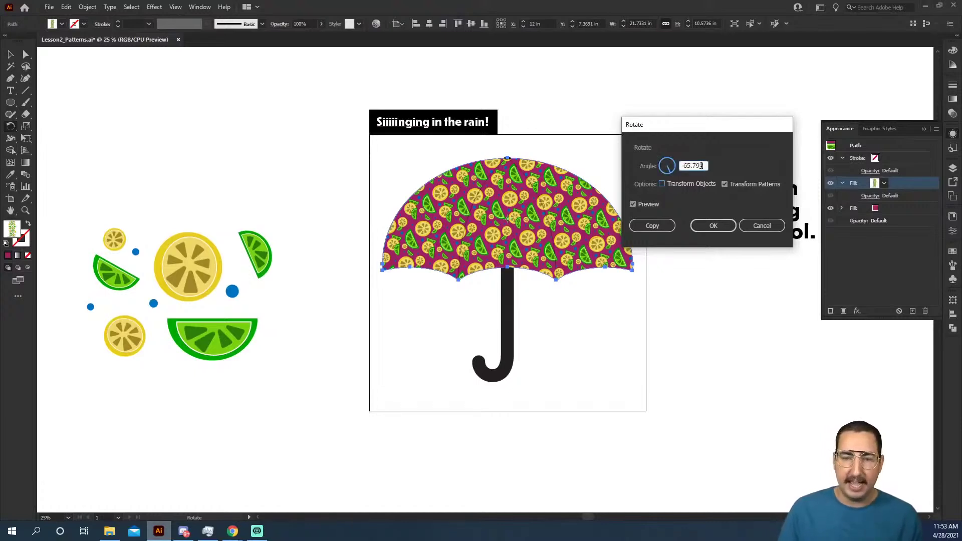
pyautogui.press('Tab')
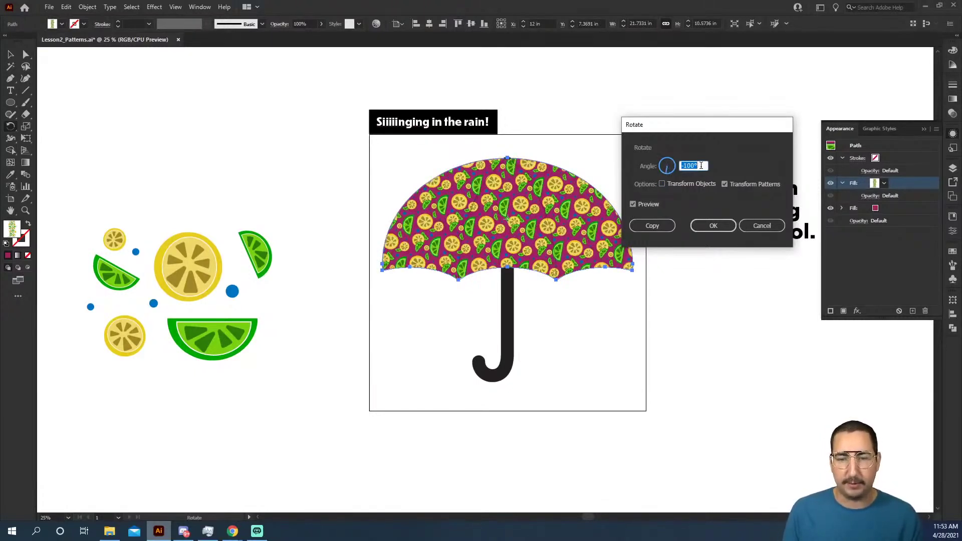
pyautogui.press('Down')
pyautogui.press('Down')
pyautogui.press('Down')
pyautogui.press('Down')
pyautogui.press('Down')
pyautogui.press('Down')
pyautogui.press('Down')
pyautogui.press('Down')
pyautogui.press('Down')
pyautogui.press('Down')
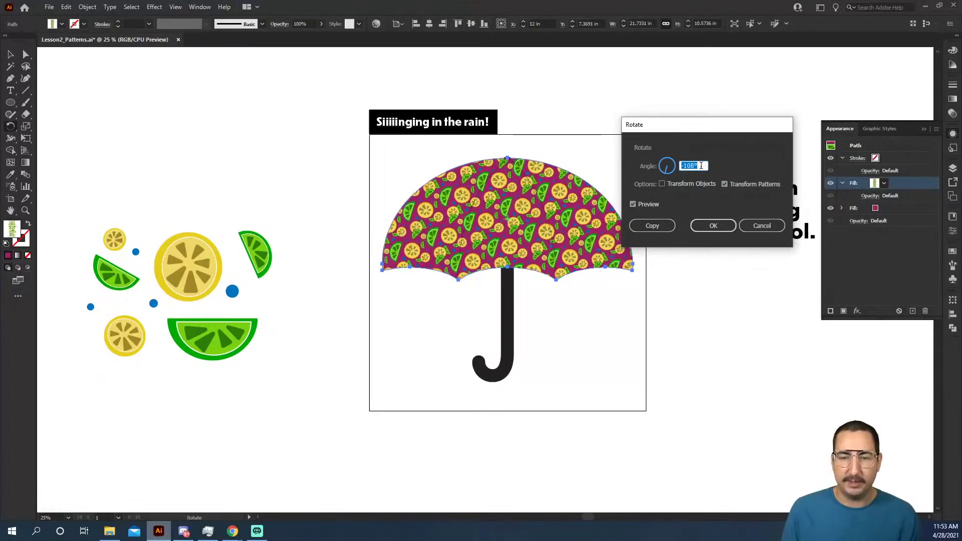
pyautogui.press('Down')
pyautogui.press('Down')
pyautogui.press('Down')
pyautogui.press('Up')
pyautogui.press('Up')
pyautogui.press('Up')
pyautogui.press('Up')
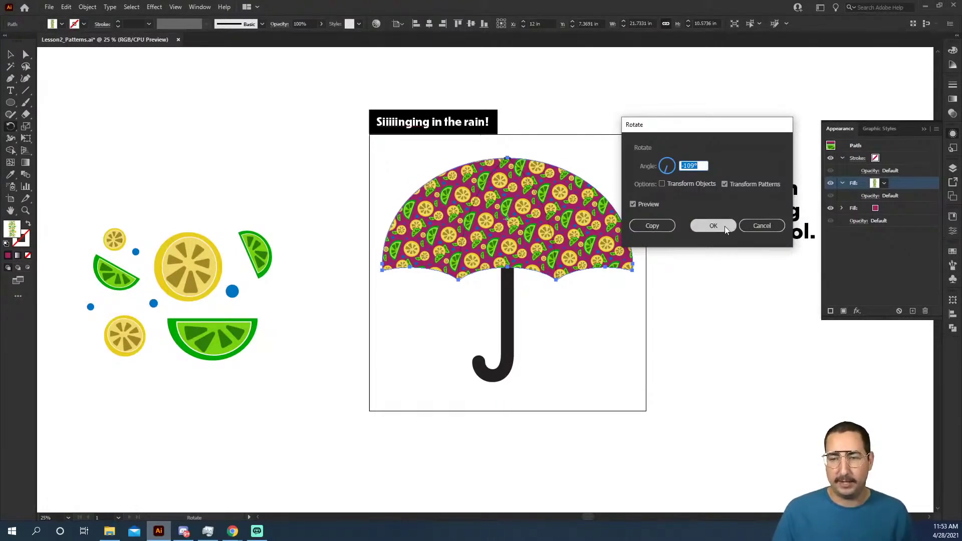
# Adjust the pattern's rotation in ten-degree increments to -110° and apply it to the canopy
pyautogui.hotkey('shift', 'Up')
pyautogui.hotkey('shift', 'Up')
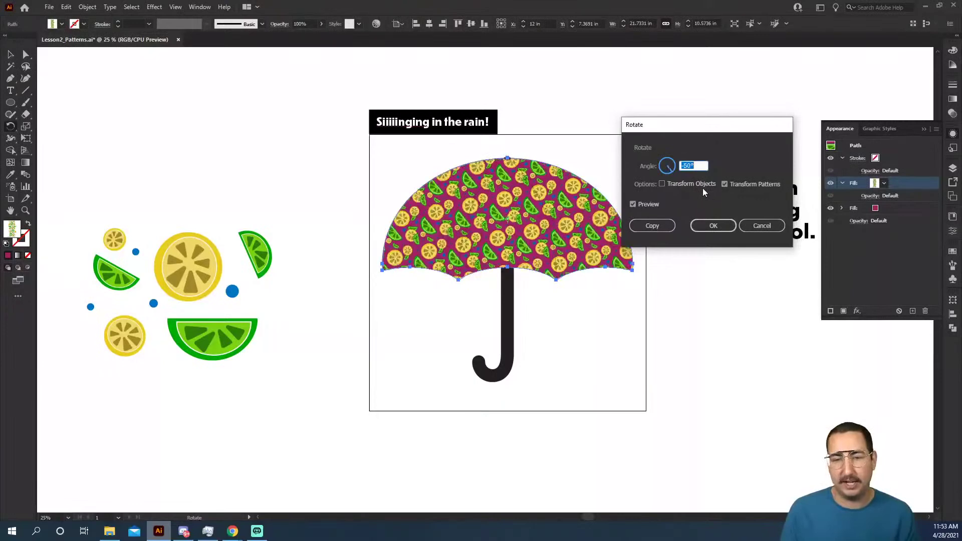
pyautogui.hotkey('shift', 'Down')
pyautogui.hotkey('shift', 'Down')
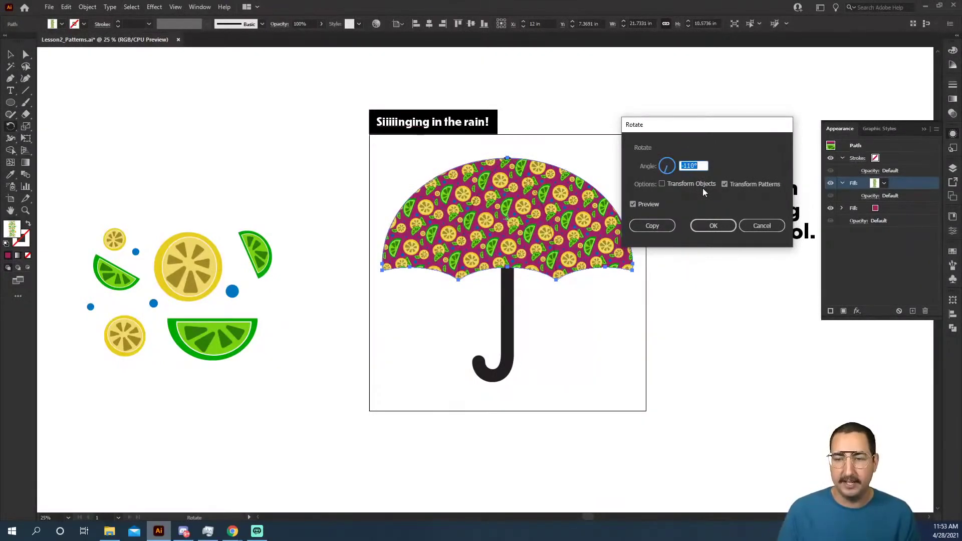
pyautogui.click(713, 227)
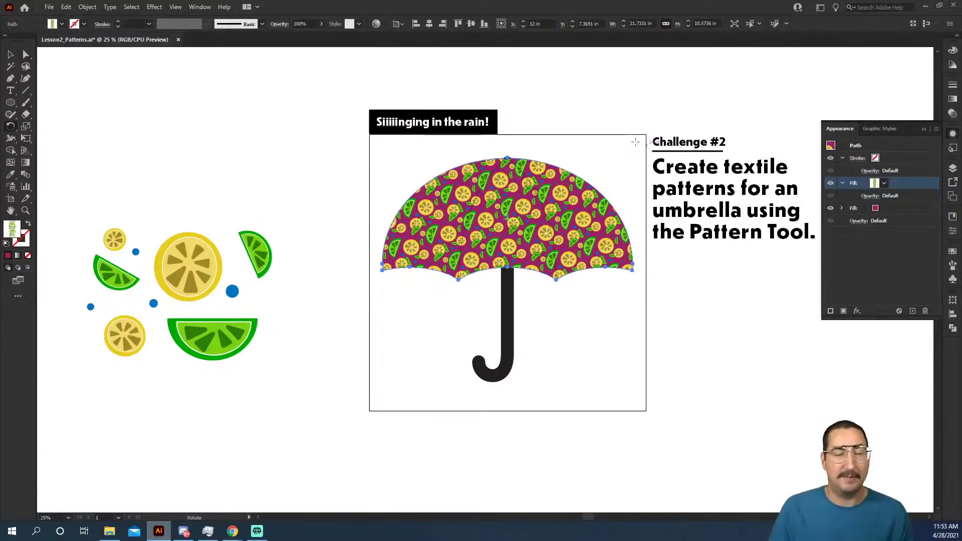
# Switch to the Selection tool and deselect the umbrella canopy
pyautogui.press('v')
pyautogui.click(239, 114)
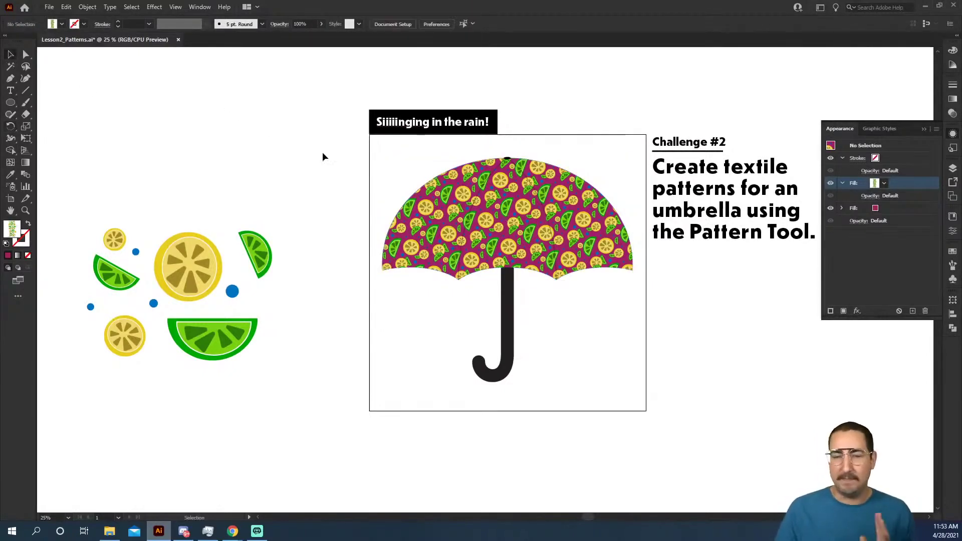
pyautogui.moveTo(666, 284); pyautogui.dragTo(601, 274)
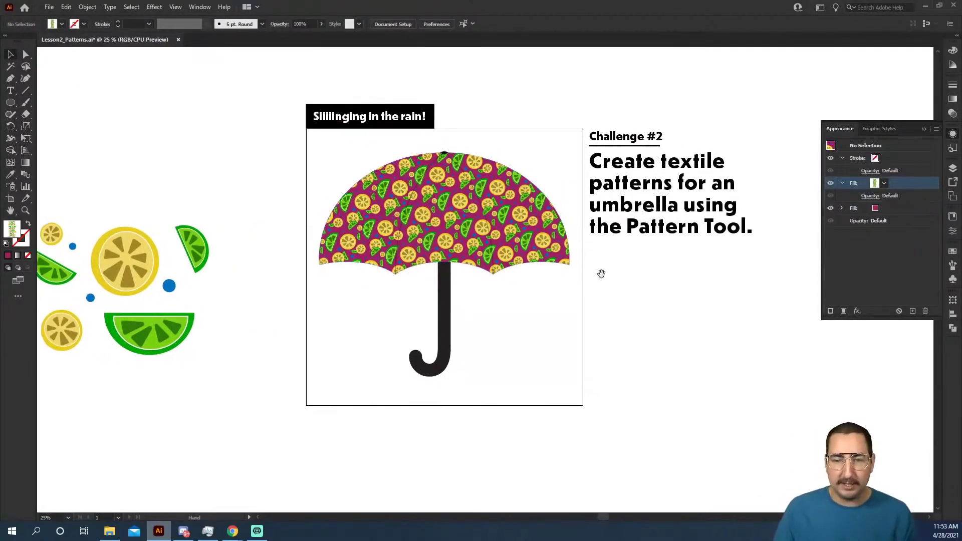